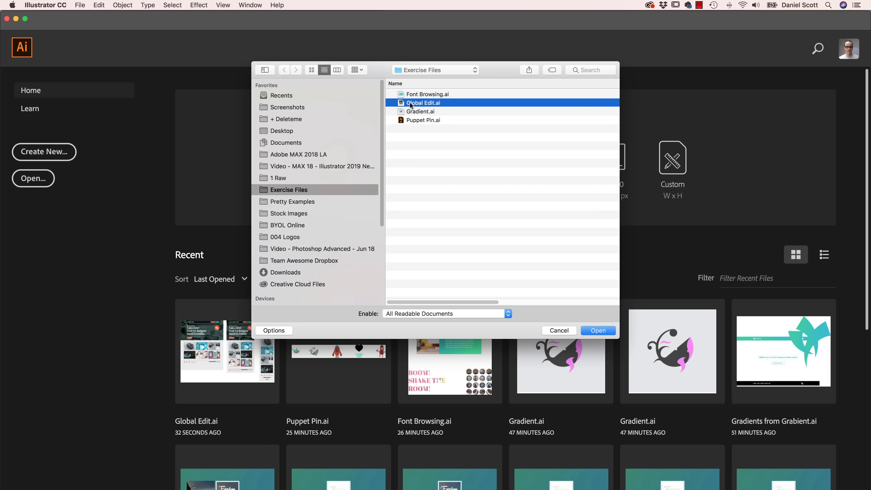
- Open the exercise file Global Edit.ai
left_click(589, 330)
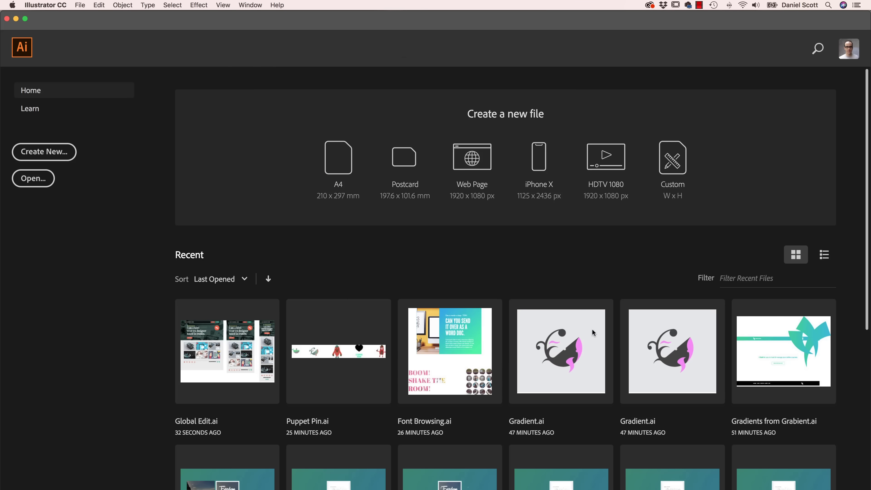
key("super+0")
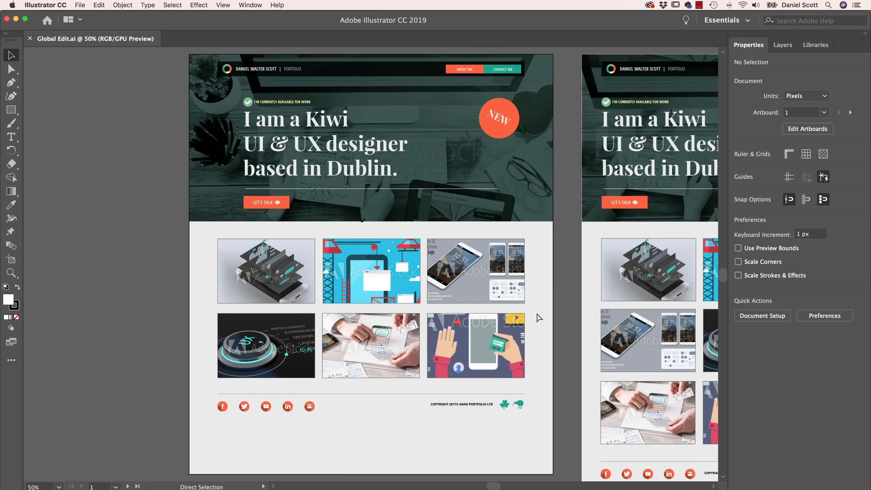
key("super+minus")
left_click_drag(669, 237, 514, 235)
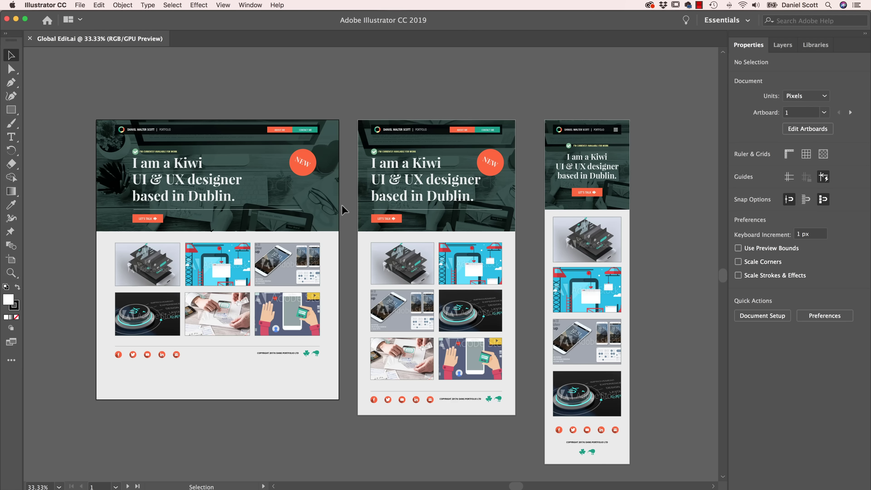
- Start a global edit of the white arrow inside the LET'S TALK button on the first artboard
key("super+space")
left_click_drag(151, 215, 296, 272)
left_click_drag(185, 239, 270, 246)
key("space")
left_click_drag(153, 226, 286, 247)
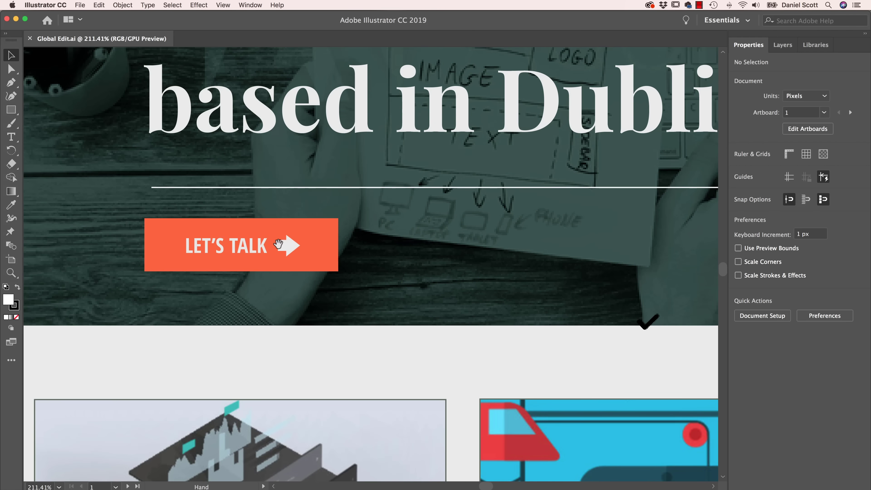
left_click(289, 246)
key("space")
left_click_drag(365, 151, 362, 361)
key("space")
left_click_drag(324, 235, 301, 164)
left_click_drag(367, 293, 367, 223)
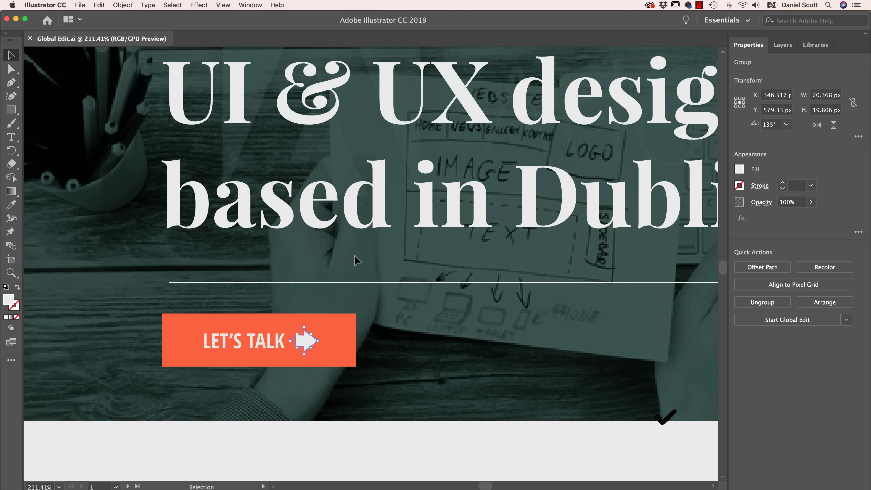
scroll(352, 309, "down", 5)
scroll(346, 281, "left", 3)
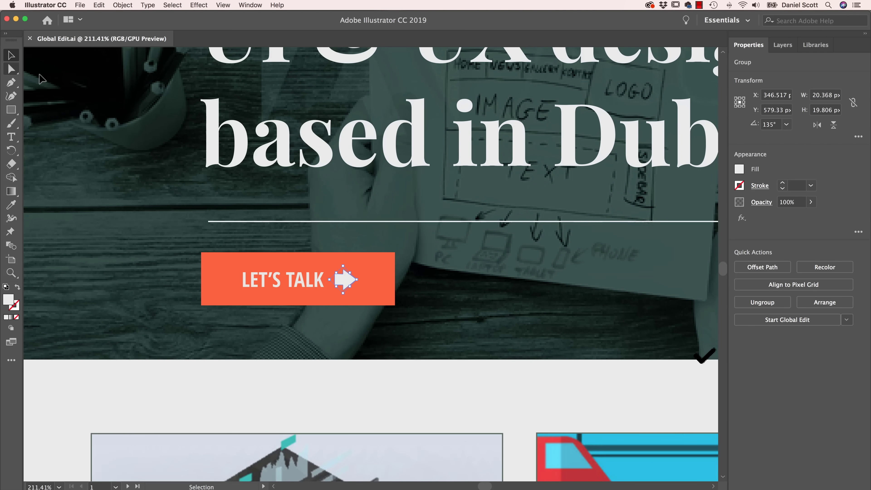
left_click(780, 322)
left_click_drag(586, 305, 185, 302)
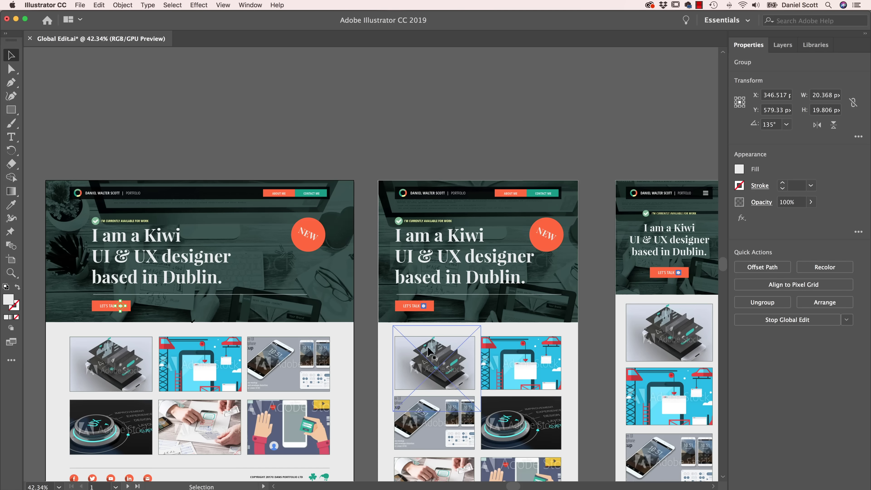
- Round all corners of the LET'S TALK arrow with the Direct Selection tool
left_click_drag(93, 307, 338, 378)
key("super+equal")
key("super+equal")
key("super+equal")
key("super+equal")
key("super+equal")
key("super+equal")
key("super+equal")
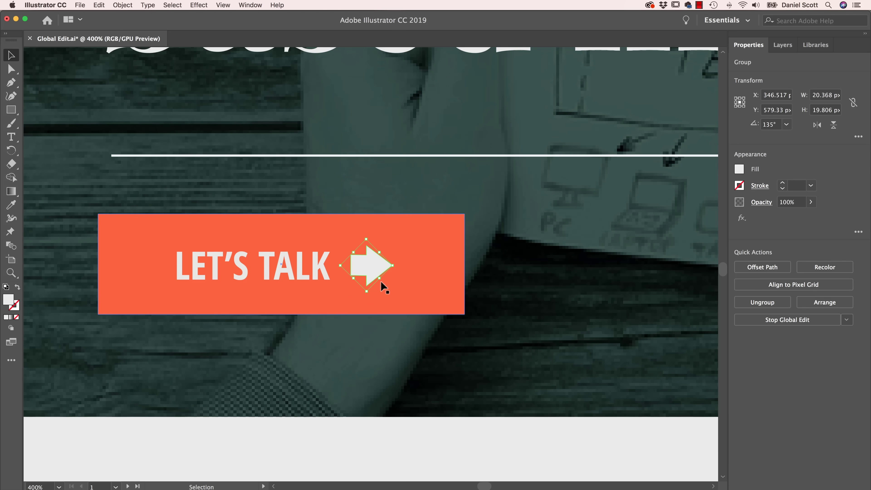
left_click(12, 69)
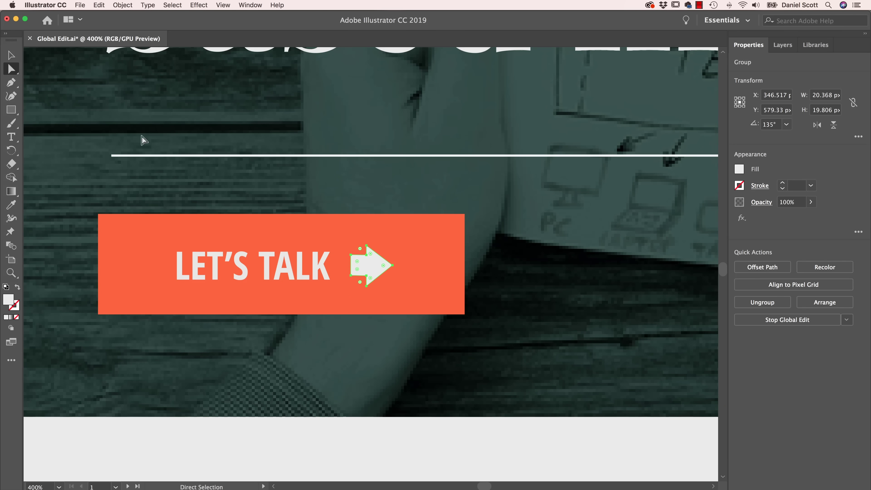
scroll(374, 258, "up", 2)
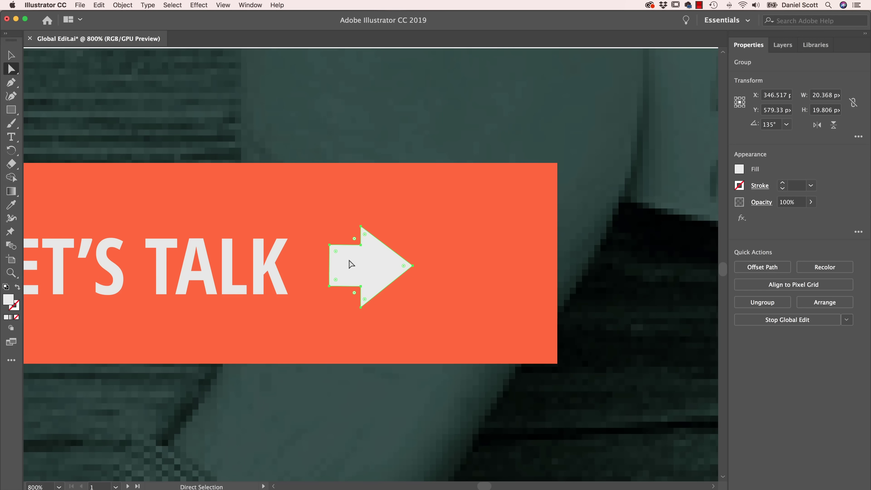
left_click_drag(364, 242, 378, 244)
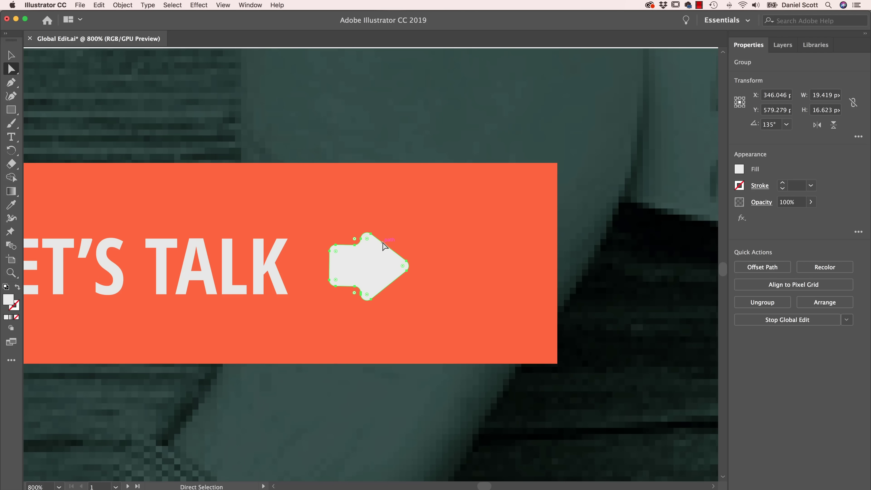
- Examine the LET'S TALK arrows on the other artboards for the rounded corners
left_click(581, 251, "alt+super")
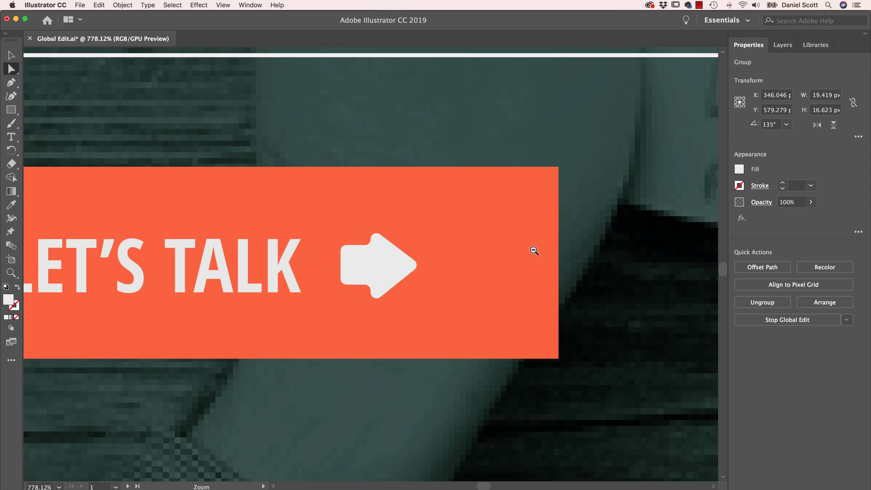
left_click_drag(580, 251, 396, 256)
left_click_drag(668, 252, 226, 258)
left_click_drag(614, 246, 30, 295)
left_click_drag(565, 264, 177, 261)
left_click_drag(355, 330, 347, 317)
left_click_drag(541, 305, 192, 292)
left_click_drag(581, 319, 278, 299)
left_click_drag(531, 303, 130, 288)
left_click_drag(303, 228, 327, 364)
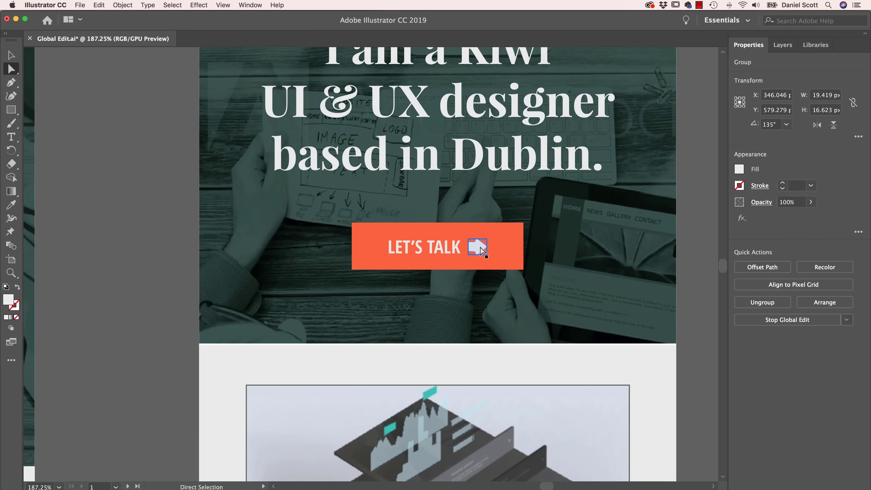
left_click_drag(126, 187, 631, 298)
left_click_drag(165, 245, 541, 291)
left_click_drag(185, 257, 638, 297)
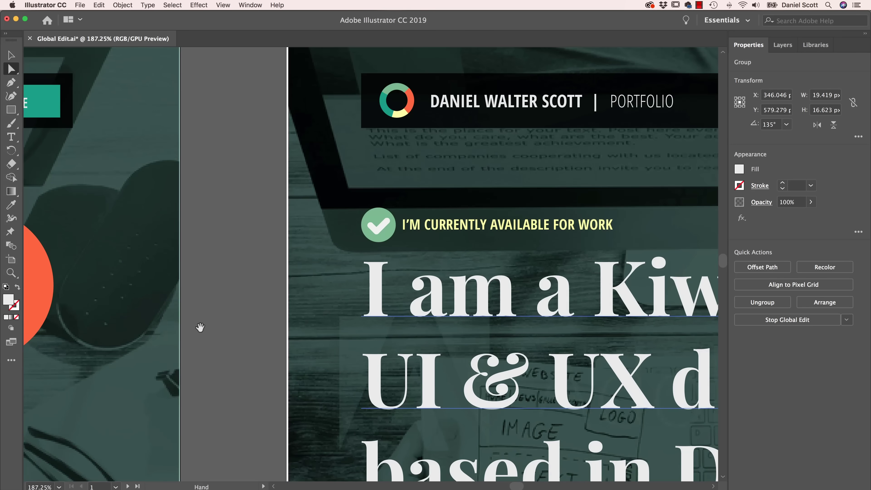
- Start a global edit of the white tick on the second artboard and round its inner corner
left_click_drag(206, 332, 220, 411)
left_click_drag(385, 304, 387, 307)
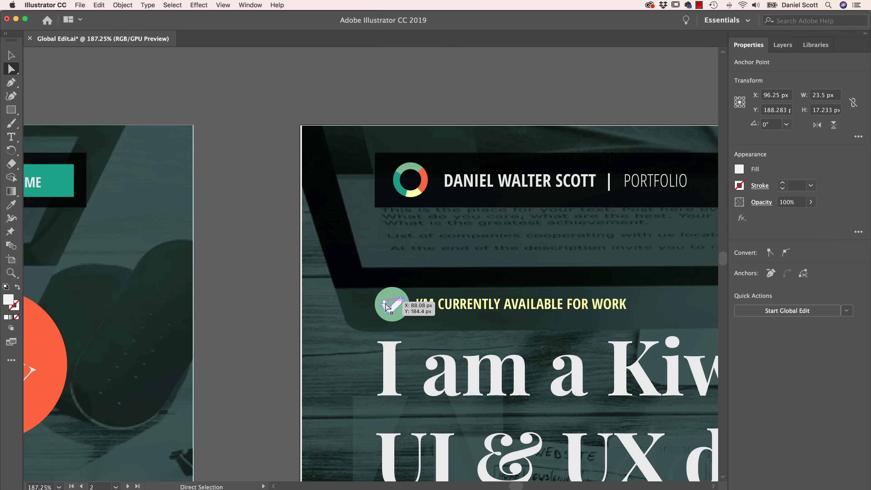
key("super+equal")
key("super+equal")
key("super+equal")
key("super+equal")
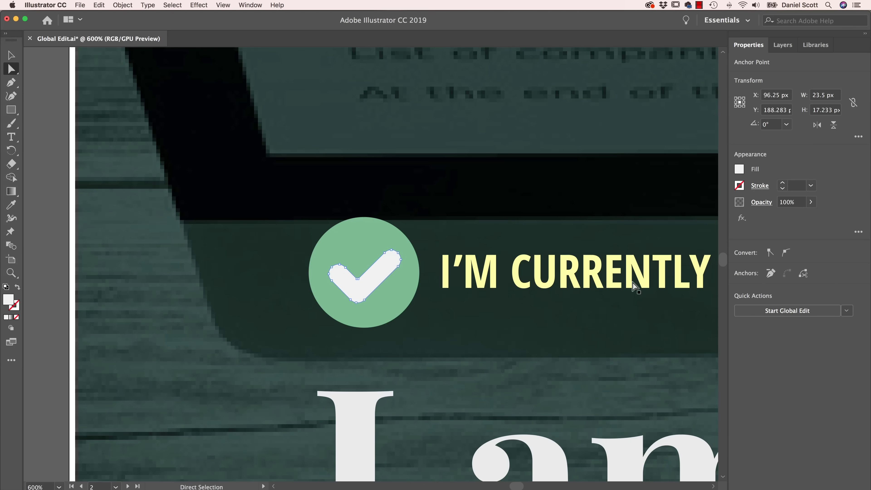
left_click(823, 311)
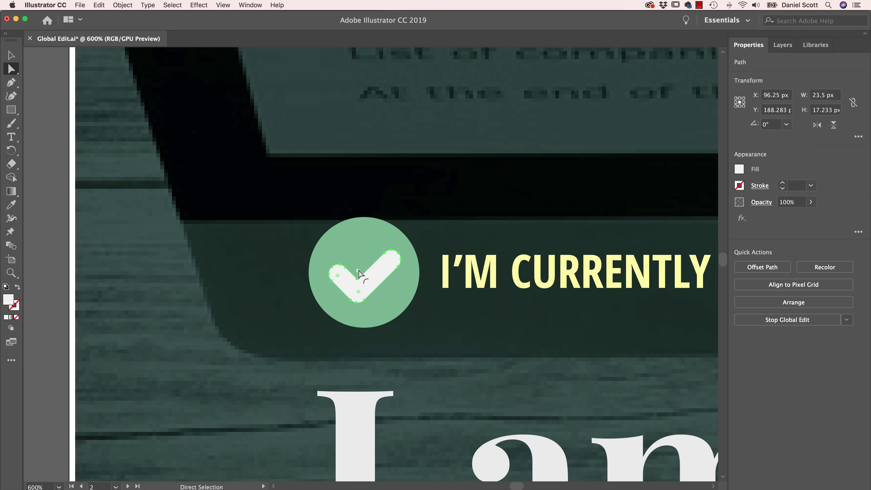
left_click_drag(358, 274, 365, 272)
- Examine the tick on the first artboard up close for the same corner rounding
left_click_drag(245, 280, 598, 312)
left_click_drag(268, 305, 647, 305)
key("super+minus")
key("super+minus")
key("super+minus")
key("super+minus")
key("super+minus")
key("super+minus")
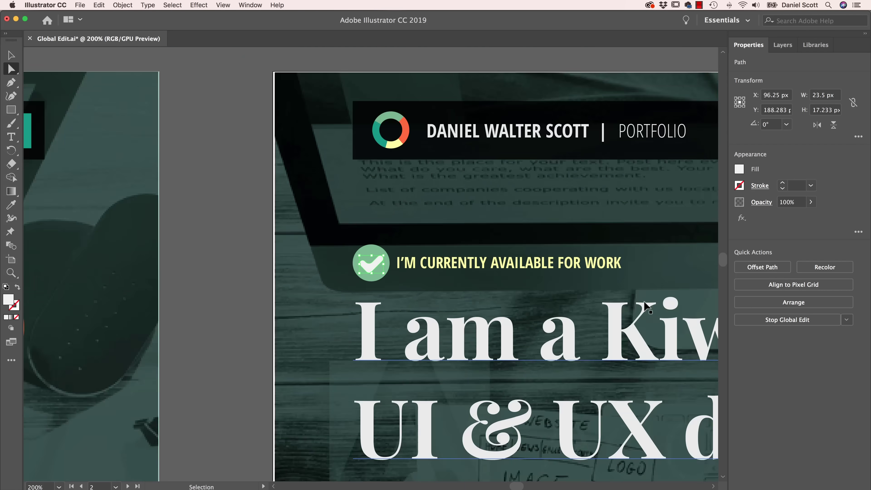
left_click_drag(234, 333, 645, 366)
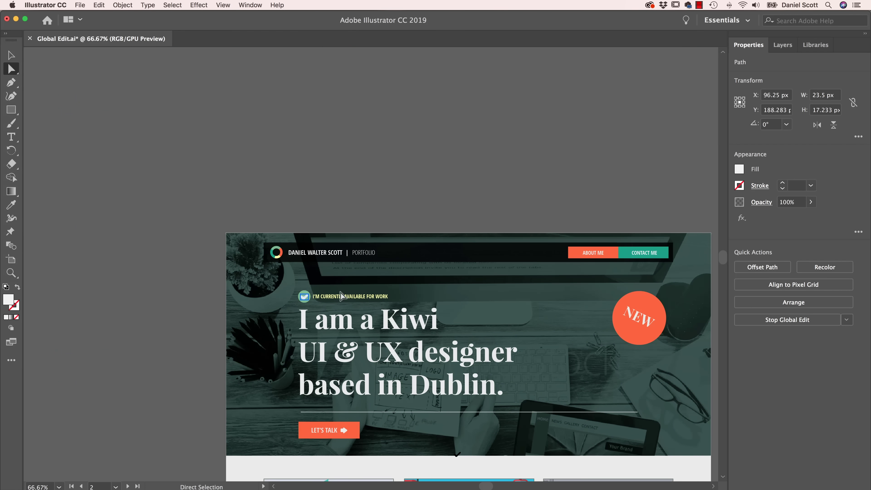
left_click(305, 296, "super")
left_click(305, 297, "super")
key("super+equal")
key("super+equal")
key("super+equal")
key("super+equal")
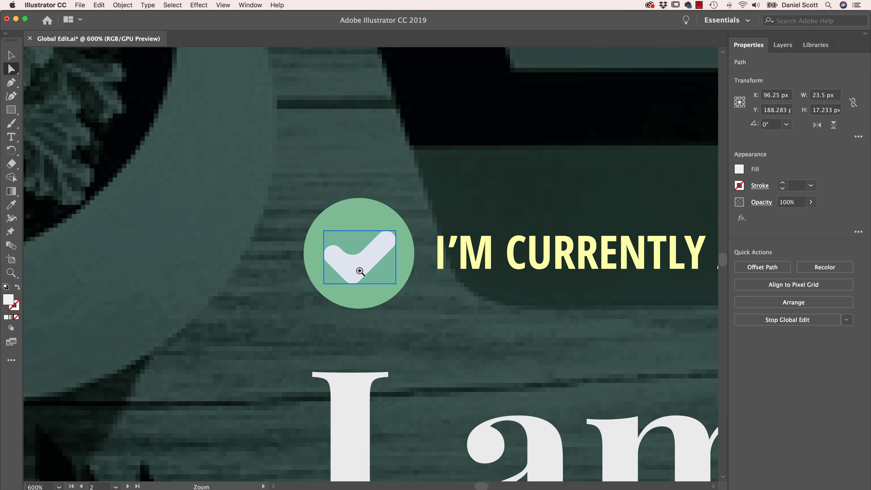
left_click(359, 270, "super")
left_click(359, 271, "super")
left_click_drag(519, 210, 509, 251)
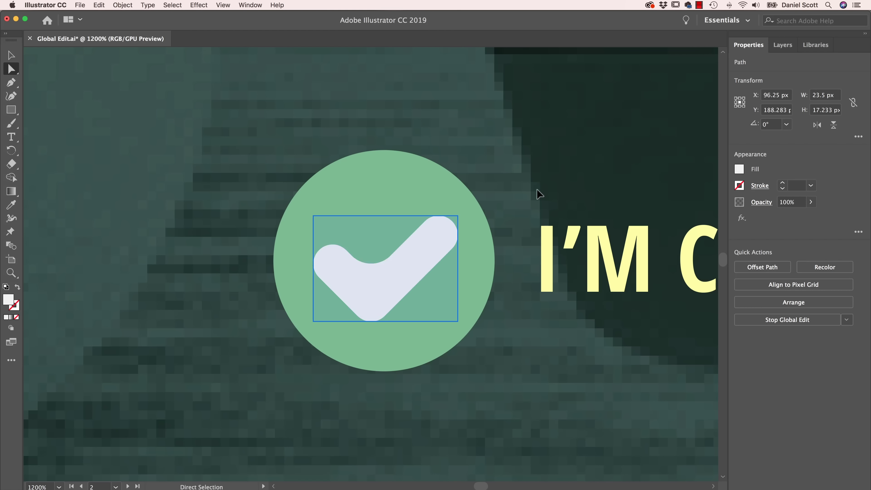
- Compare the ticks across the first two artboards and end their global edit
key("super+minus")
key("super+minus")
key("super+minus")
key("super+minus")
key("super+minus")
key("super+minus")
key("super+minus")
left_click_drag(309, 270, 583, 259)
left_click_drag(373, 301, 566, 256)
key("super+minus")
key("super+minus")
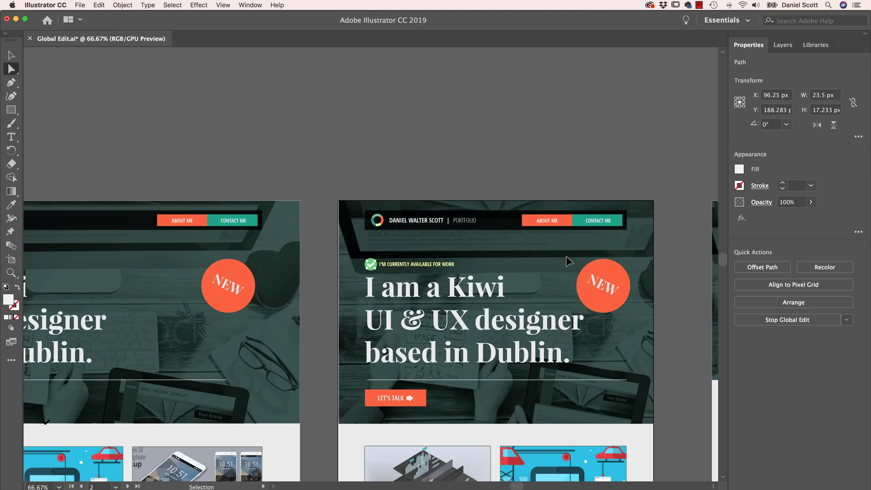
left_click_drag(260, 236, 153, 238)
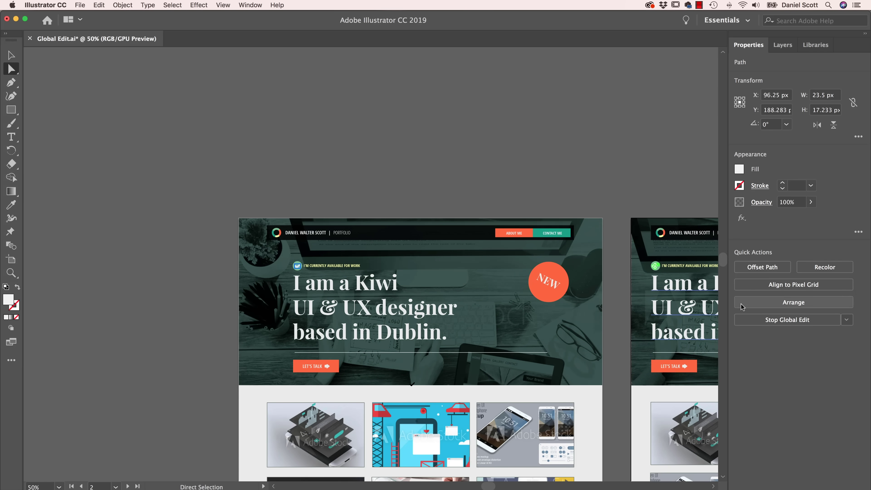
left_click(253, 119)
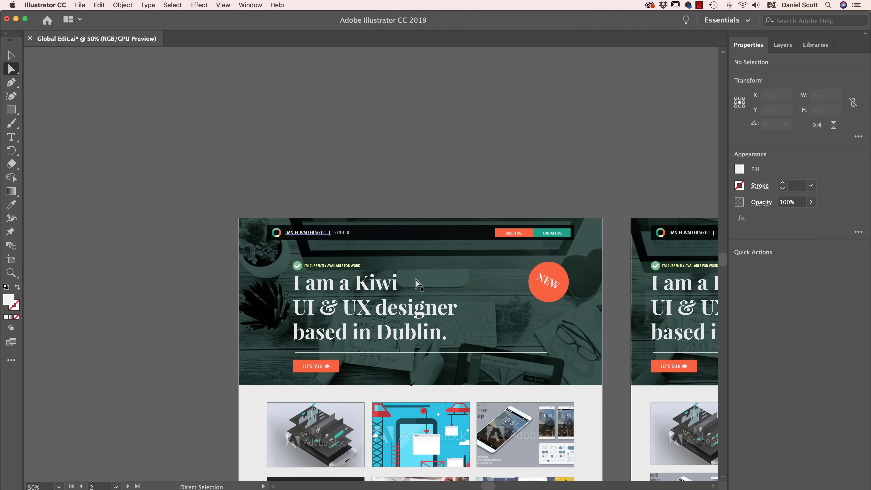
- Try several swatch colours on all objects sharing the orange fill colour of the NEW badge
left_click(502, 234)
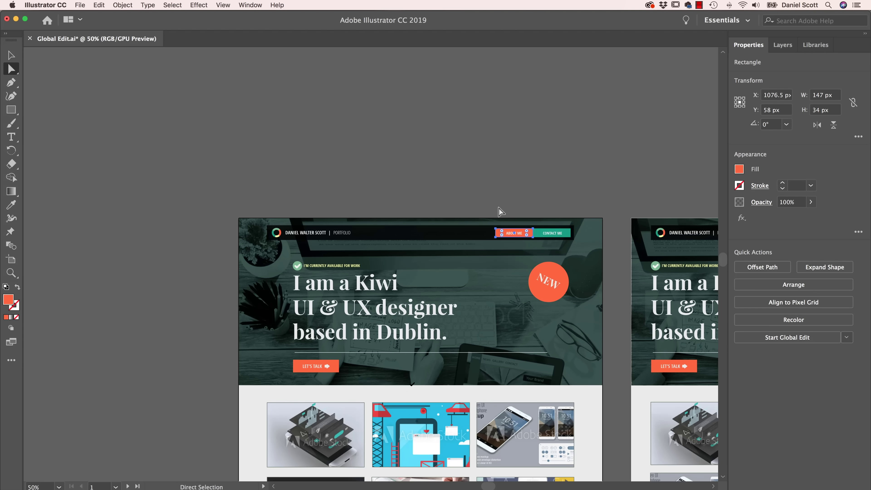
left_click(550, 273)
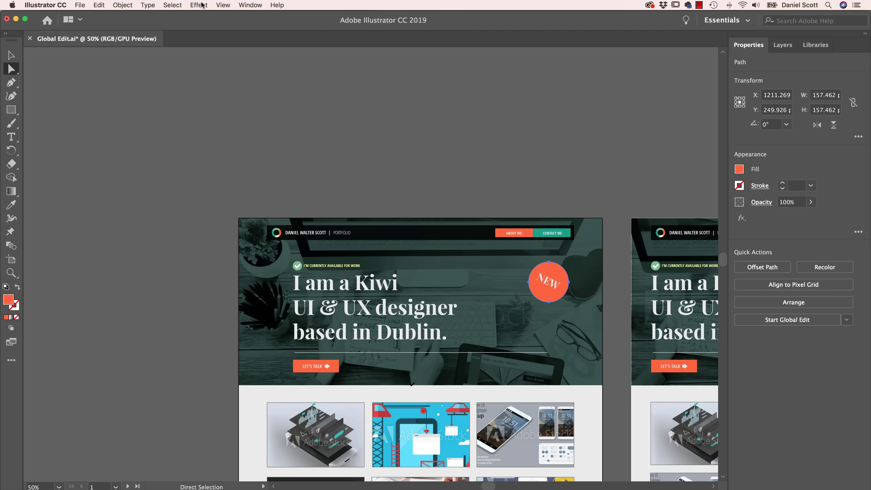
left_click(172, 5)
mouse_move(198, 96)
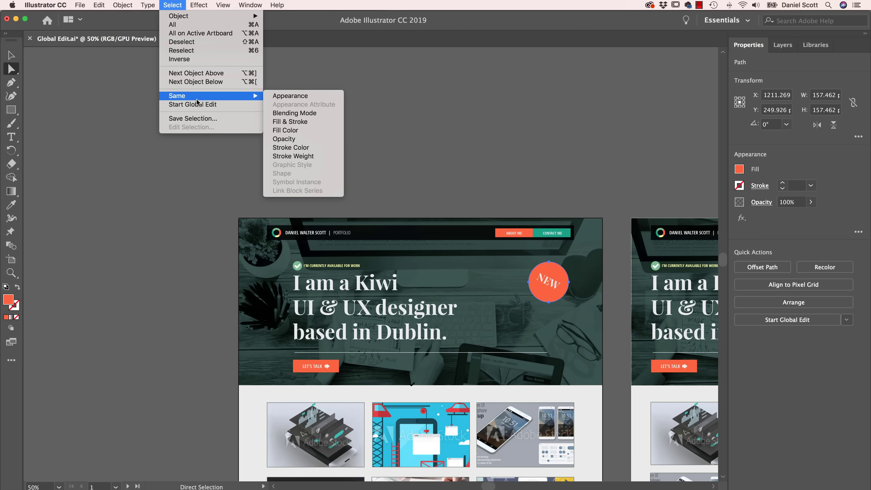
left_click(294, 131)
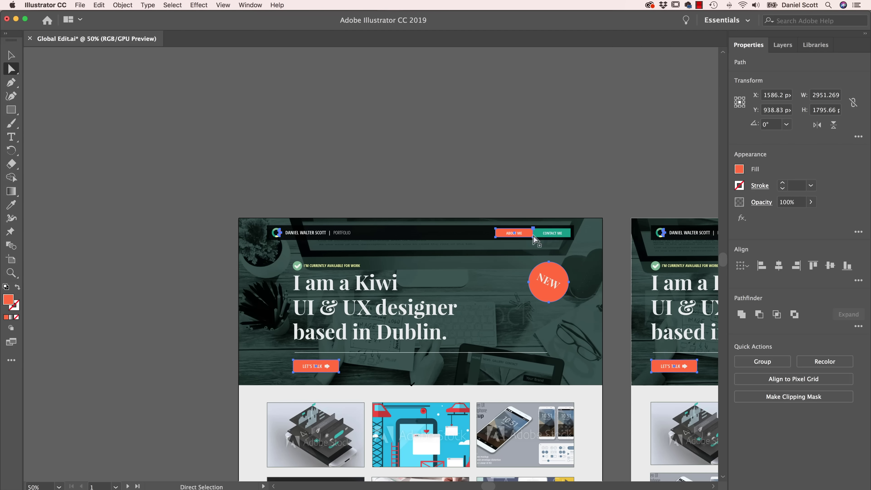
left_click(739, 168)
left_click(671, 209)
left_click(655, 209)
left_click(639, 210)
left_click(639, 217)
- Undo the trial fill colours on the orange objects and clear the selection
key("super+z")
key("super+z")
key("super+z")
key("super+z")
left_click(438, 180)
- Start a global edit of the orange LET'S TALK button rectangle on the first artboard
scroll(371, 285, "down", 5)
scroll(371, 285, "left", 3)
left_click(371, 284)
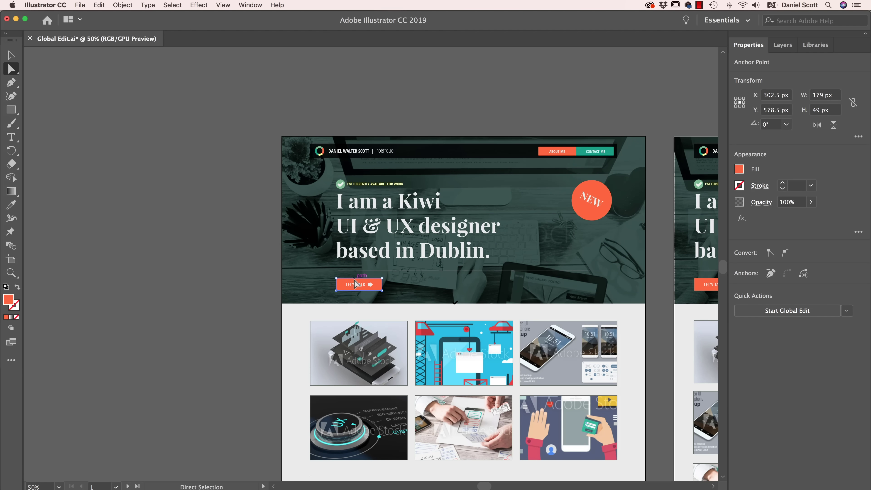
left_click(338, 284)
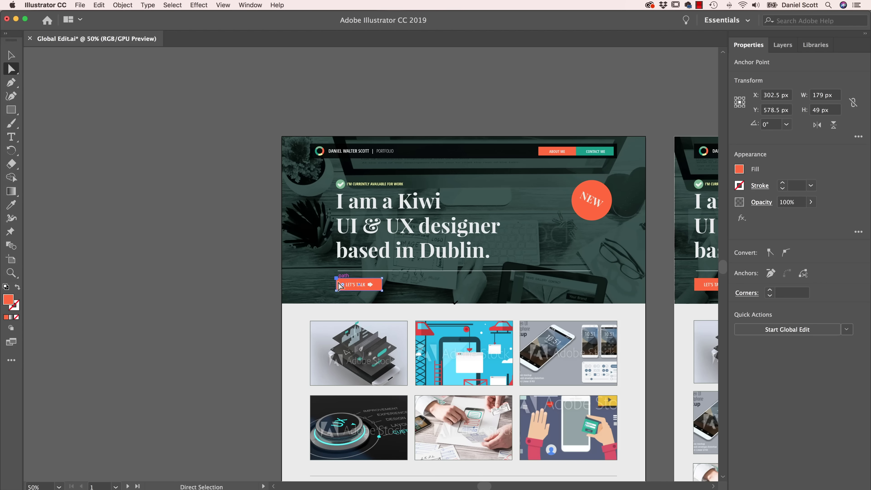
left_click(788, 337)
left_click_drag(639, 261, 461, 260)
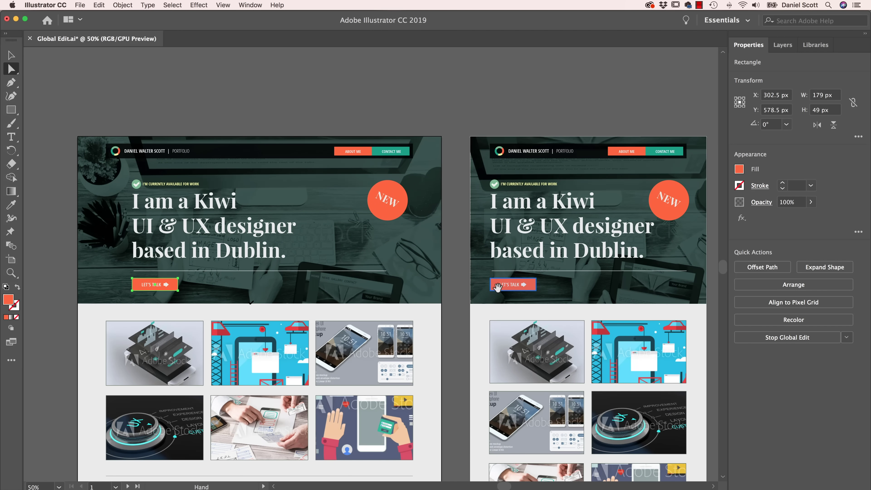
left_click_drag(631, 271, 337, 233)
left_click_drag(251, 220, 313, 218)
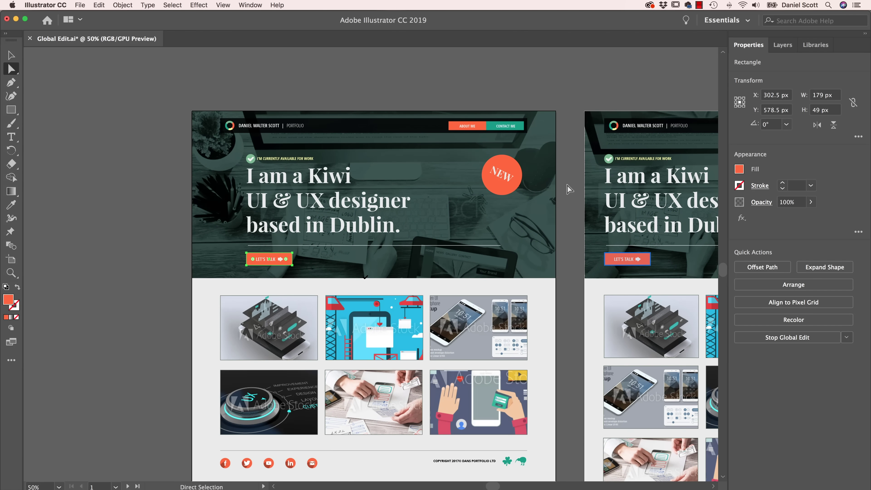
- Change the LET'S TALK button's fill to the light green swatch
left_click(739, 169)
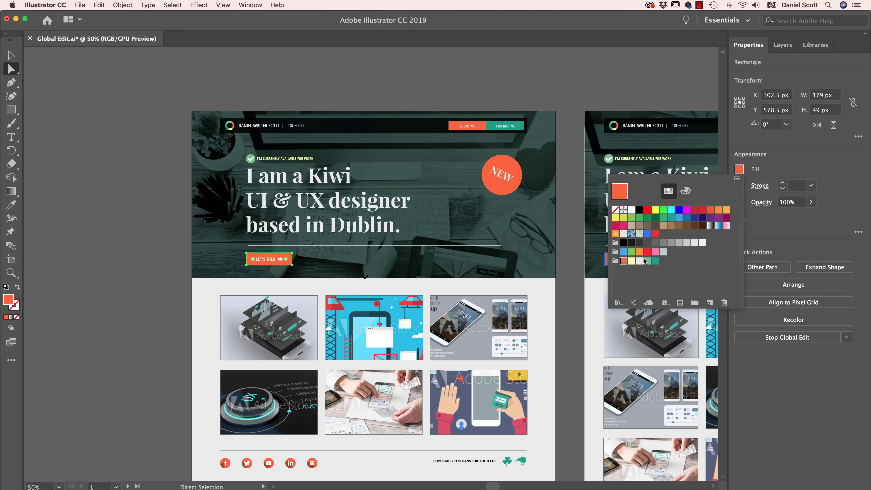
left_click(647, 262)
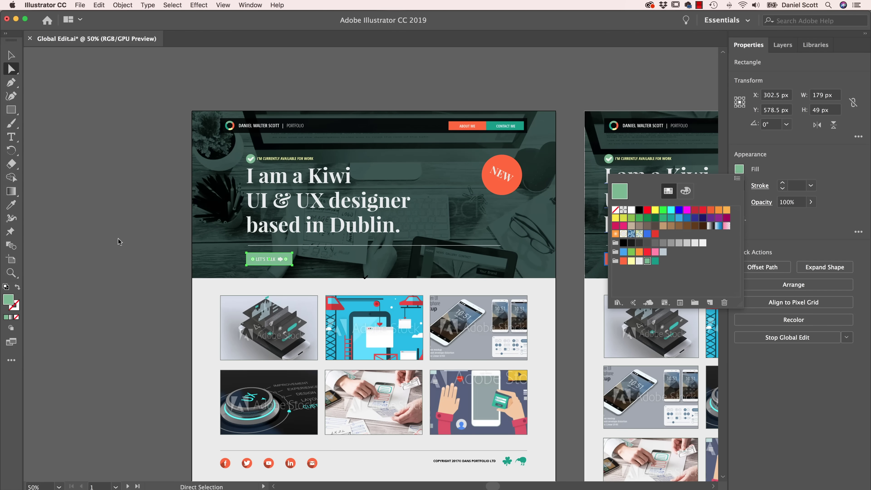
left_click(184, 5)
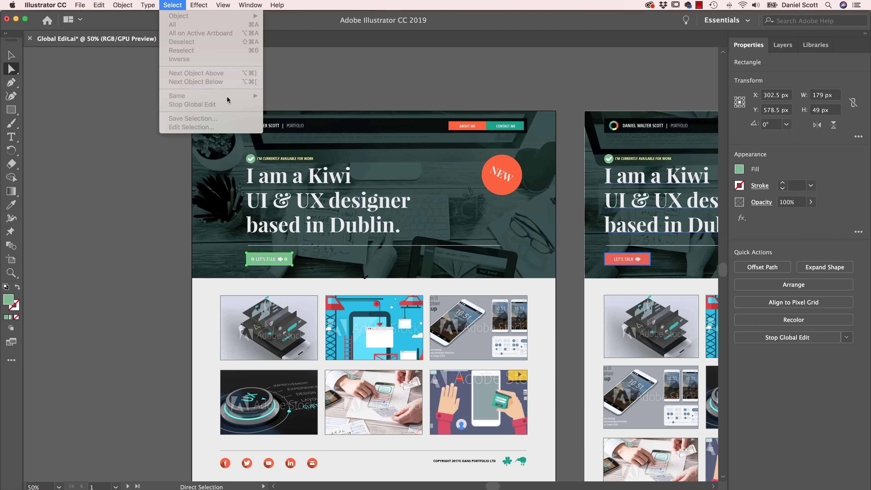
- End the global edit of the LET'S TALK button, clear the selection and activate the Selection tool
left_click(110, 218)
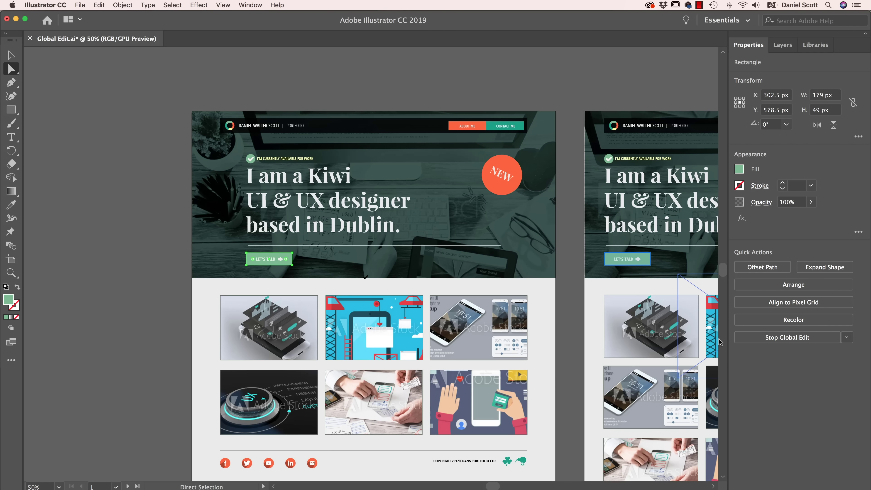
left_click(118, 252)
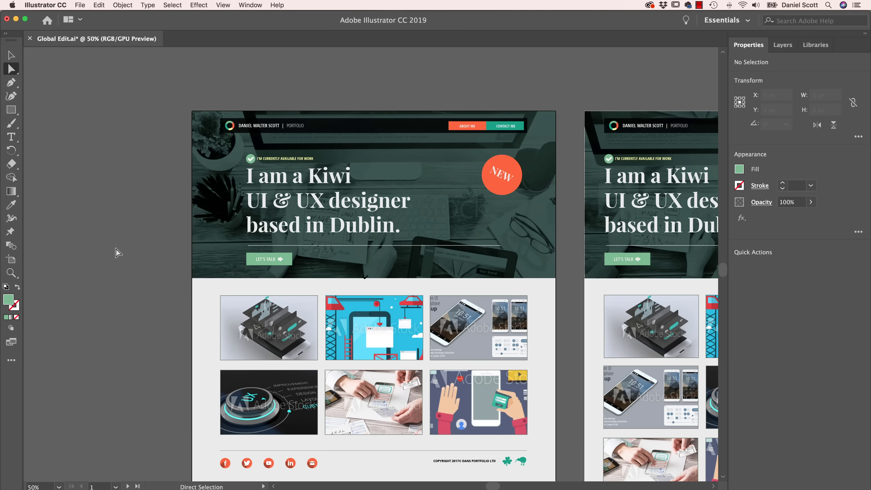
key("v")
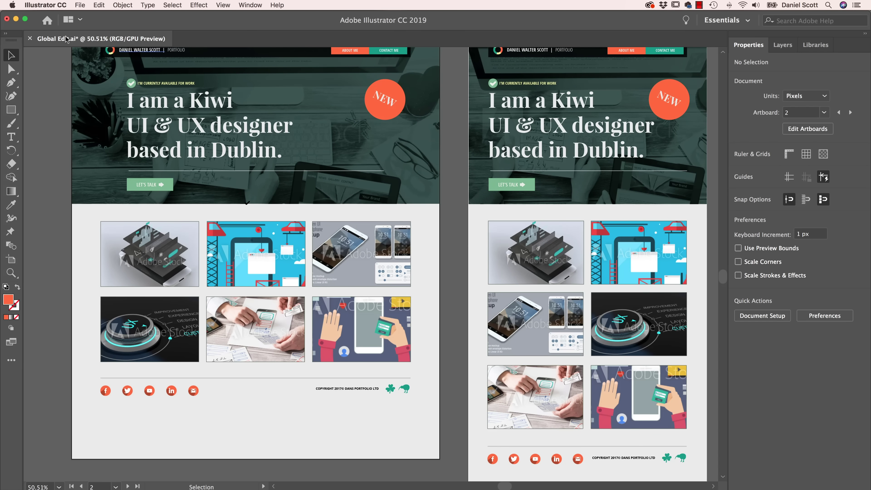
- Start a global edit of the orange NEW badge circle on the first artboard, matching by Size
left_click(390, 84)
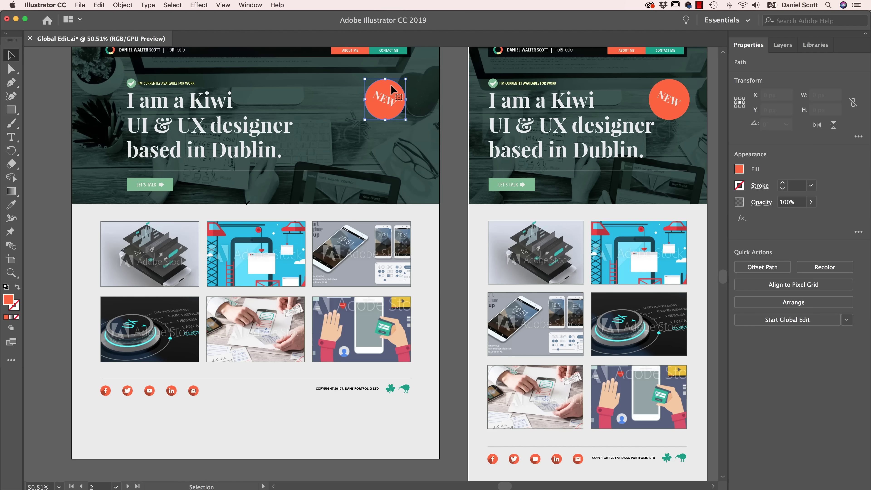
left_click(780, 320)
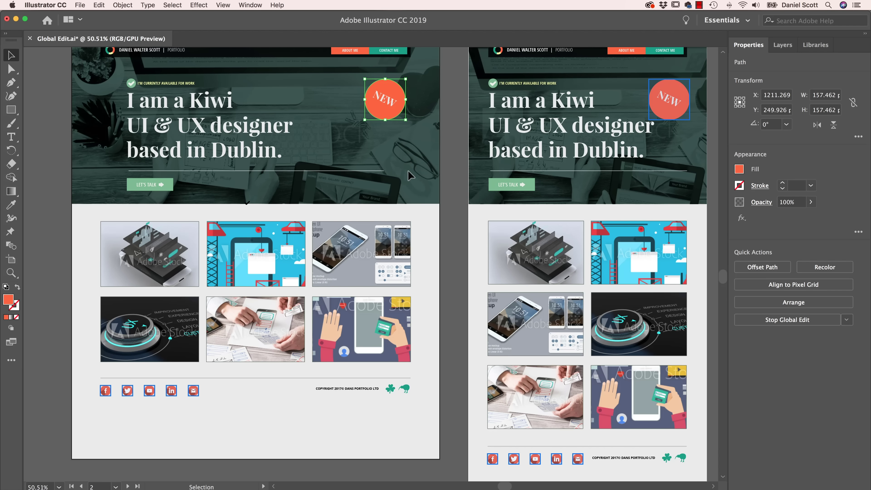
left_click(846, 320)
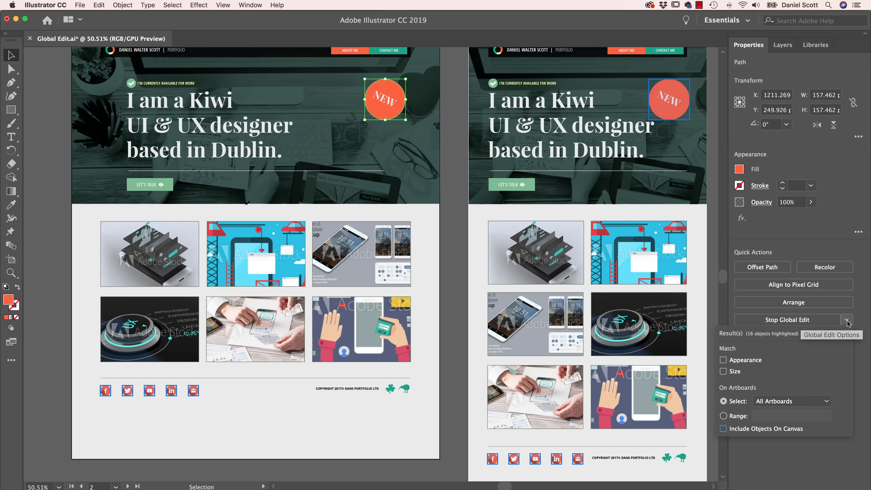
left_click(723, 371)
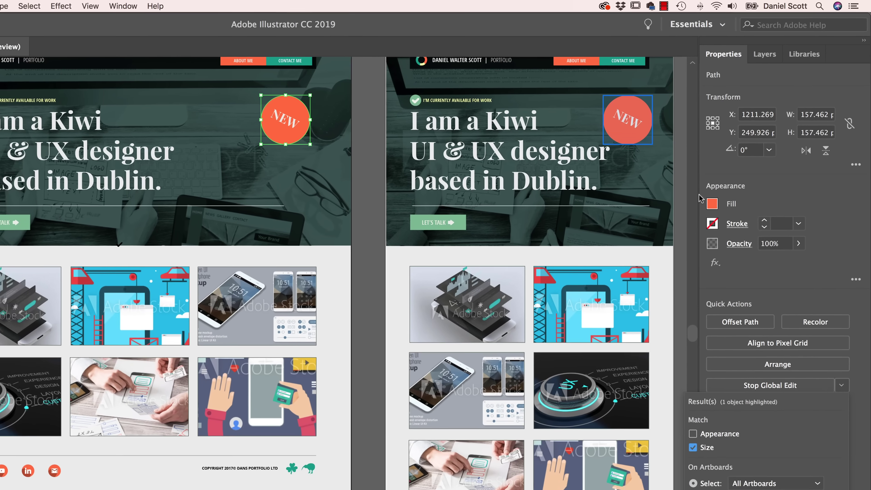
- Change the NEW badge circle's fill to the tan swatch
left_click(740, 171)
left_click(706, 214)
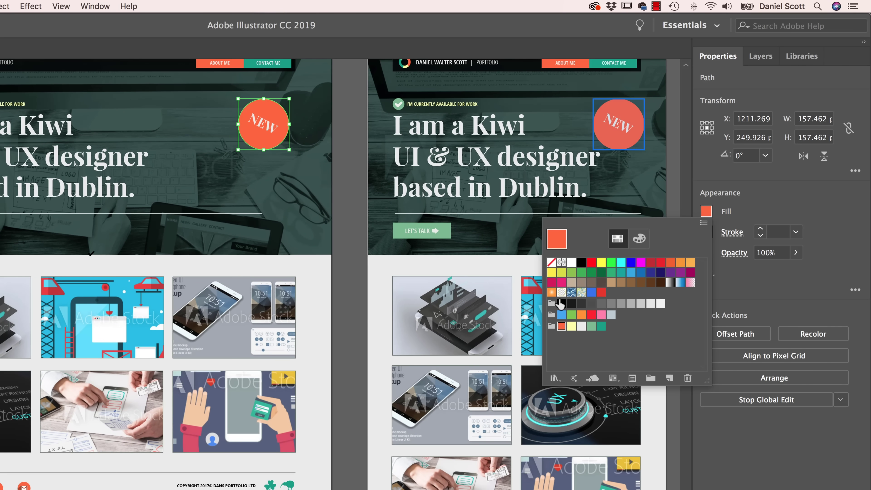
left_click(601, 304)
left_click(611, 282)
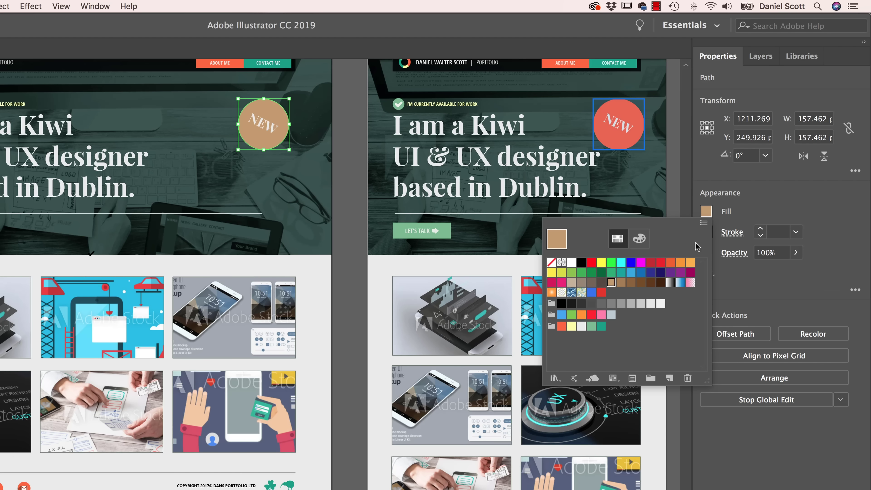
key("Escape")
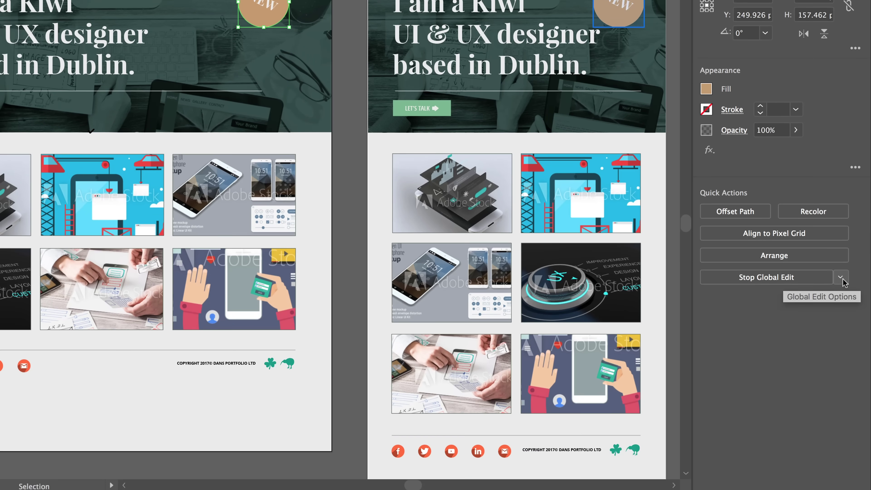
- Try limiting the global edit to an artboard range, restore All Artboards and look through the artboard orientation choices
left_click(841, 339)
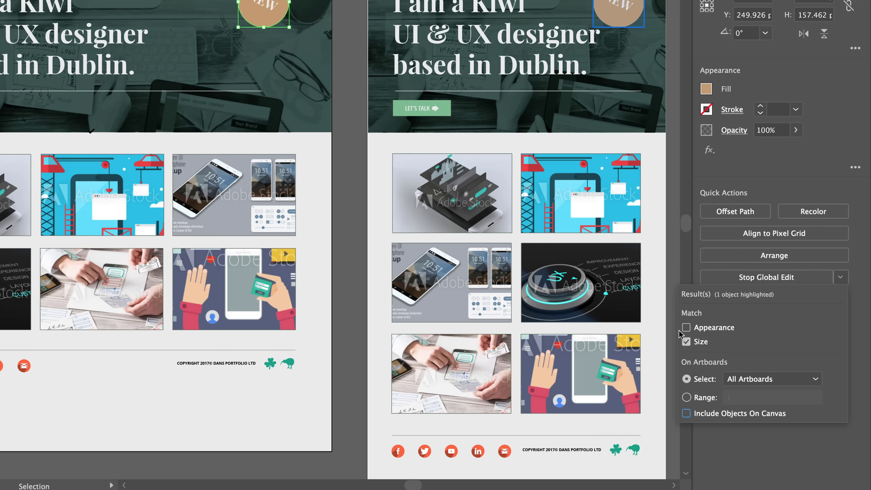
left_click(687, 398)
left_click(736, 398)
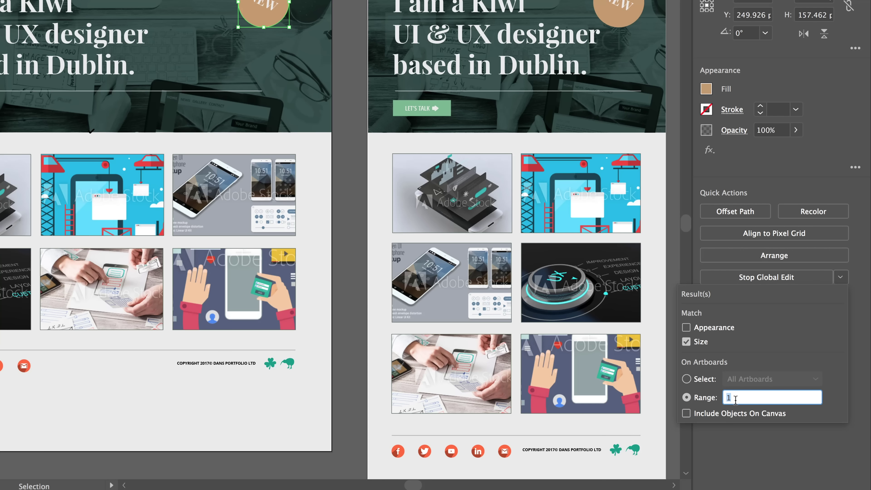
left_click(743, 398)
type("-")
left_click_drag(747, 398, 711, 391)
left_click(686, 379)
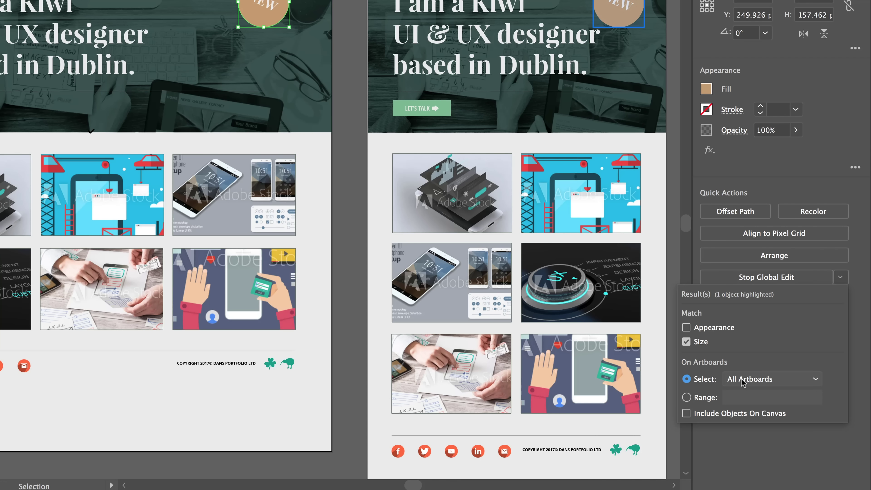
left_click(751, 380)
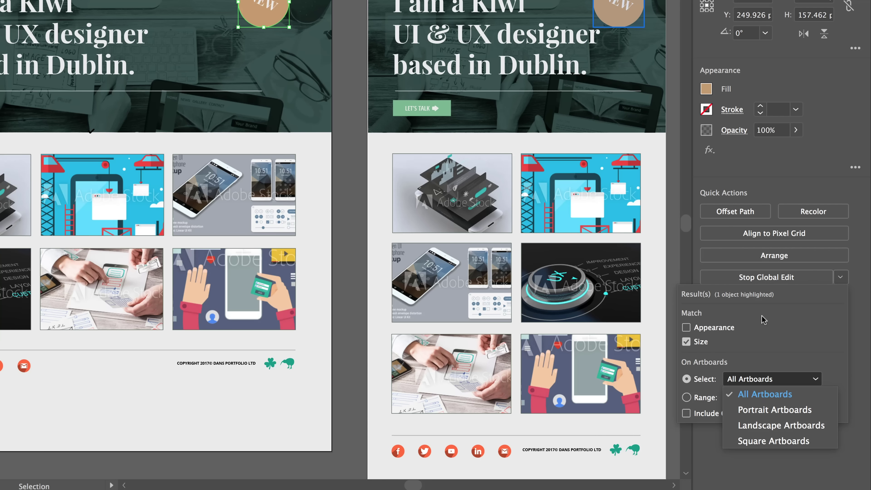
left_click(768, 346)
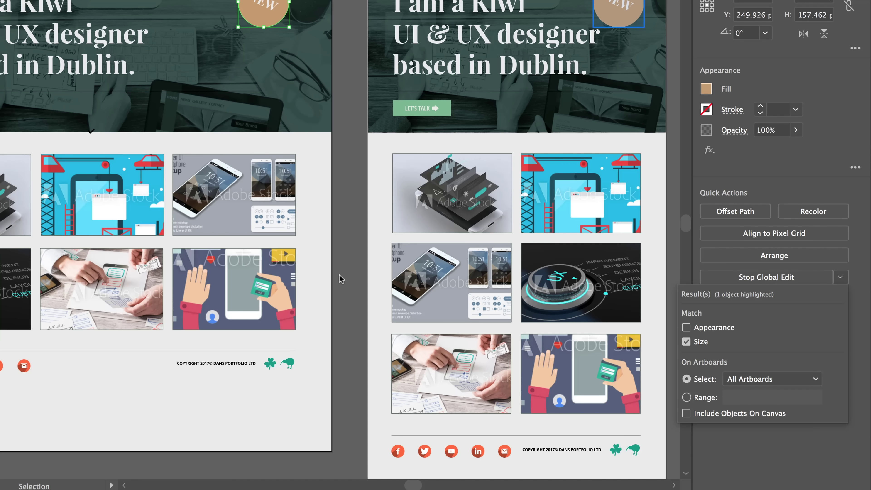
- End the global edit of the NEW badge circle by clearing the selection
key("a")
key("super+minus")
key("super+minus")
key("super+minus")
key("super+minus")
key("super+minus")
key("v")
left_click(356, 32)
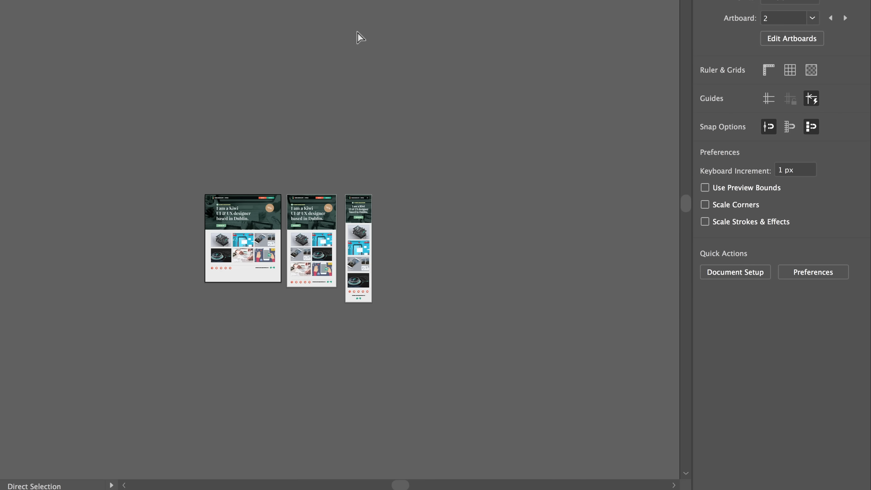
- Duplicate the tan NEW badge circle onto the empty canvas above the first artboard
key("super+plus")
key("super+plus")
key("super+plus")
key("super+plus")
left_click_drag(350, 201, 353, 25, "alt")
left_click_drag(469, 1, 381, 183)
left_click_drag(257, 218, 407, 85, "alt")
left_click_drag(505, 44, 305, 310)
left_click_drag(208, 350, 410, 165, "alt")
left_click_drag(486, 111, 339, 313)
left_click_drag(246, 358, 334, 117, "alt")
key("Delete")
left_click_drag(255, 280, 341, 76)
left_click_drag(237, 364, 387, 103)
left_click_drag(281, 307, 434, 37)
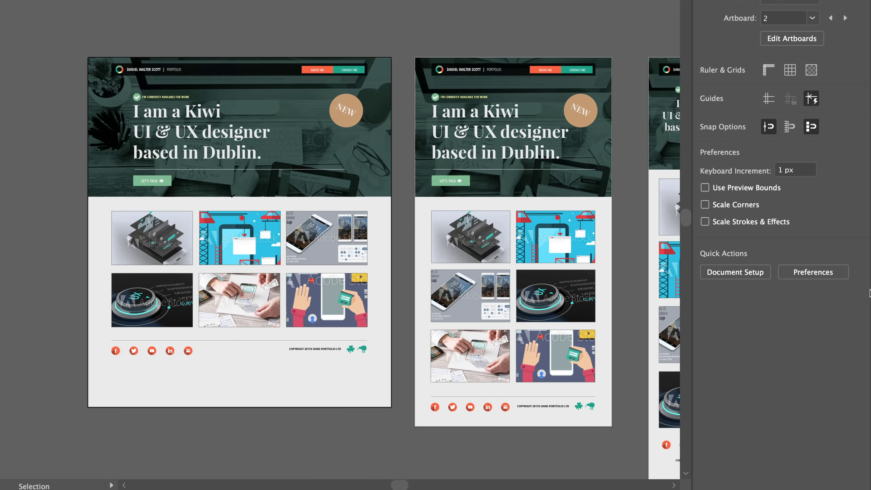
- Start a global edit of the first artboard's tan badge circle with Include Objects On Canvas enabled
left_click(354, 104)
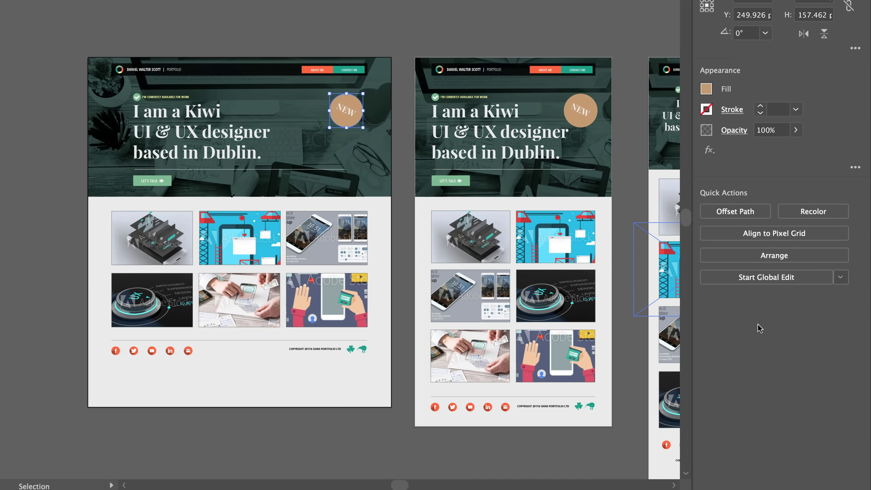
left_click(841, 276)
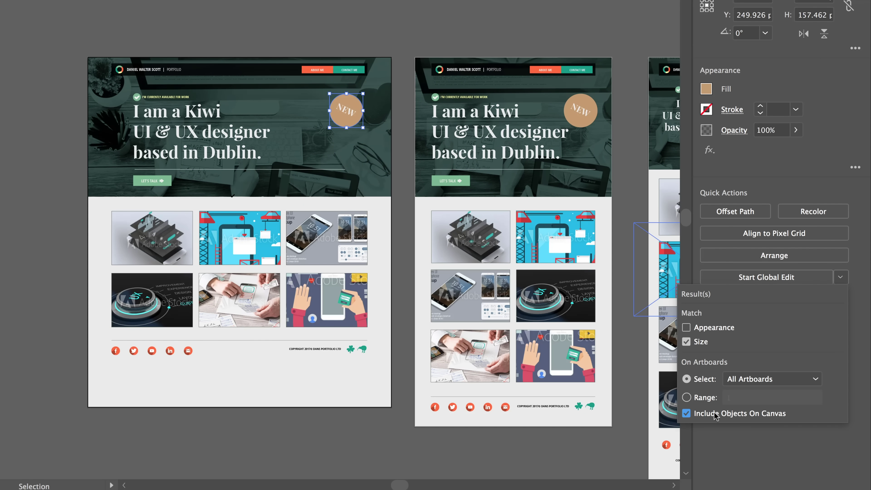
key("Escape")
left_click(764, 279)
left_click_drag(566, 3, 395, 413)
left_click_drag(509, 211, 616, 83)
left_click_drag(377, 310, 527, 55)
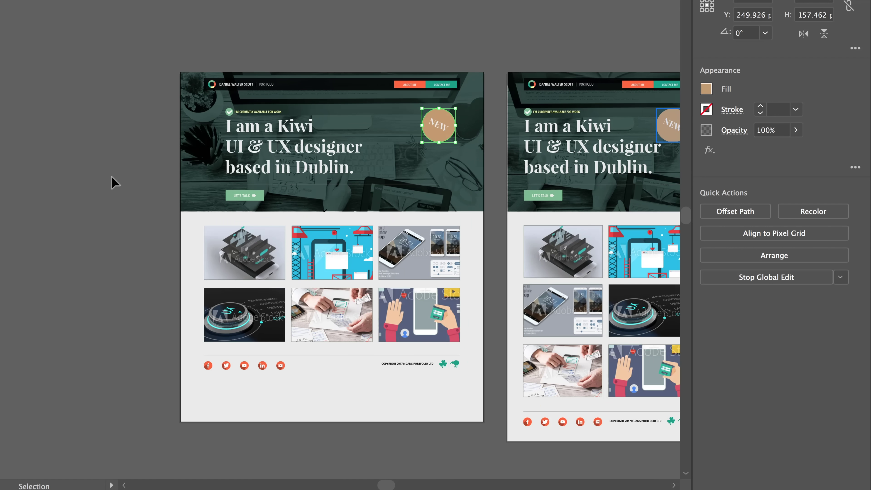
- Review the Same selection criteria for the first artboard's headline text and add the second artboard's headline to the selection
left_click(259, 158)
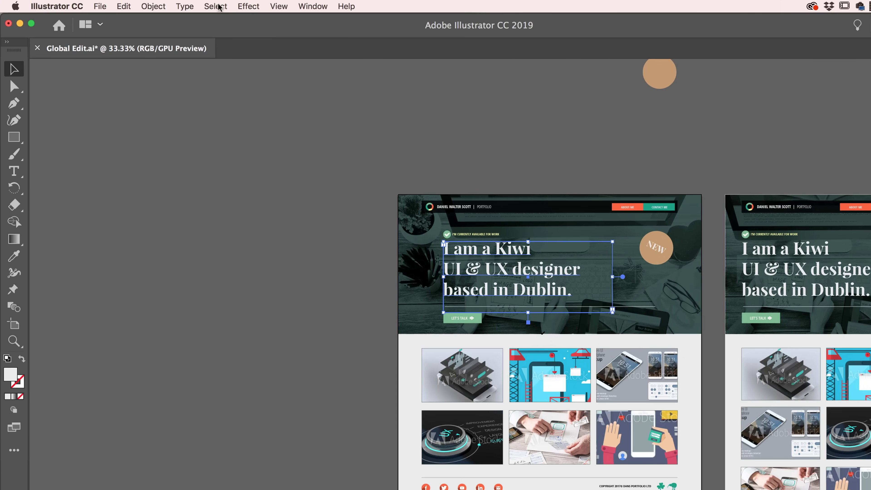
left_click(220, 6)
mouse_move(274, 119)
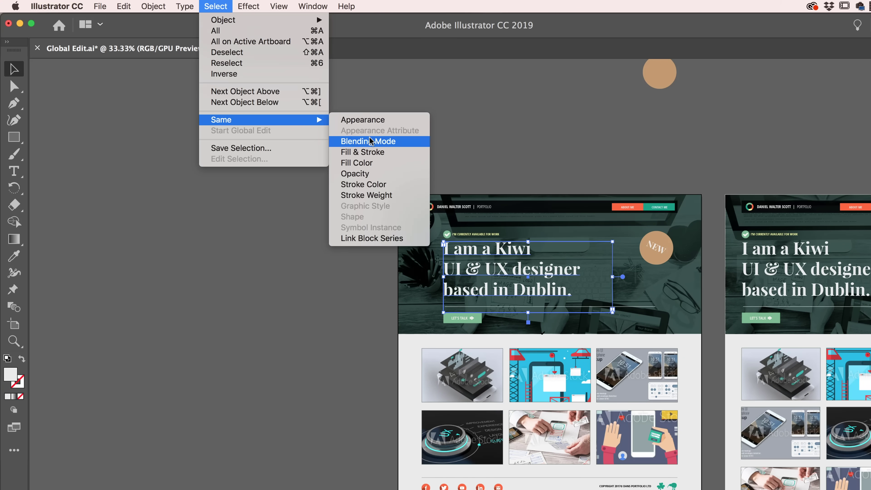
left_click(369, 168)
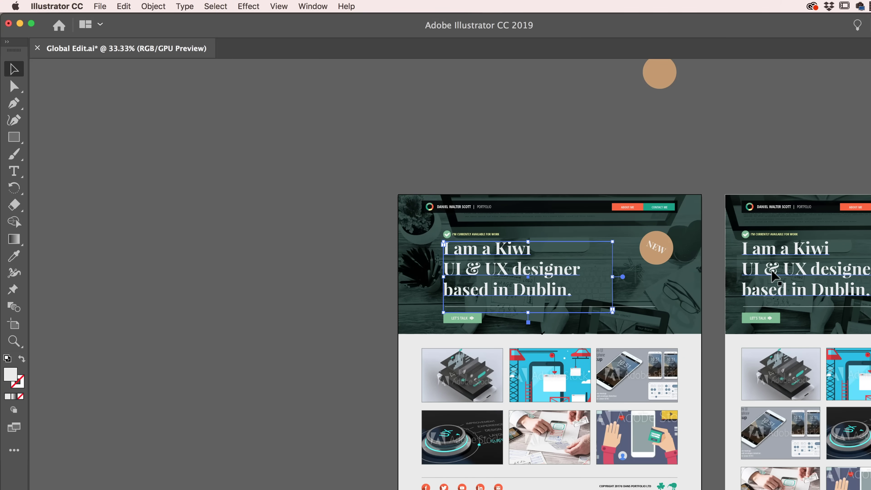
scroll(779, 273, "right", 5)
left_click(786, 269, "shift")
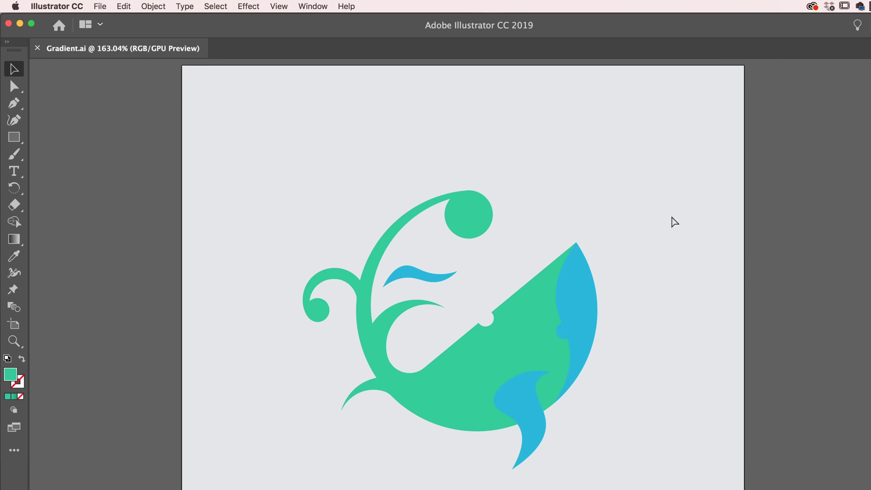
- Switch to Chrome to view the Dribbble results for gradient designs, and return to Illustrator
key("super+Tab")
key("super+Tab")
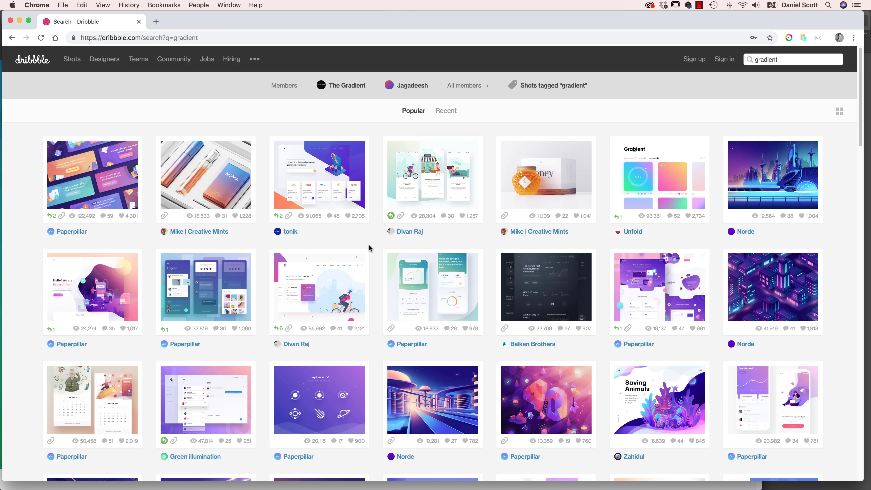
key("super+Tab")
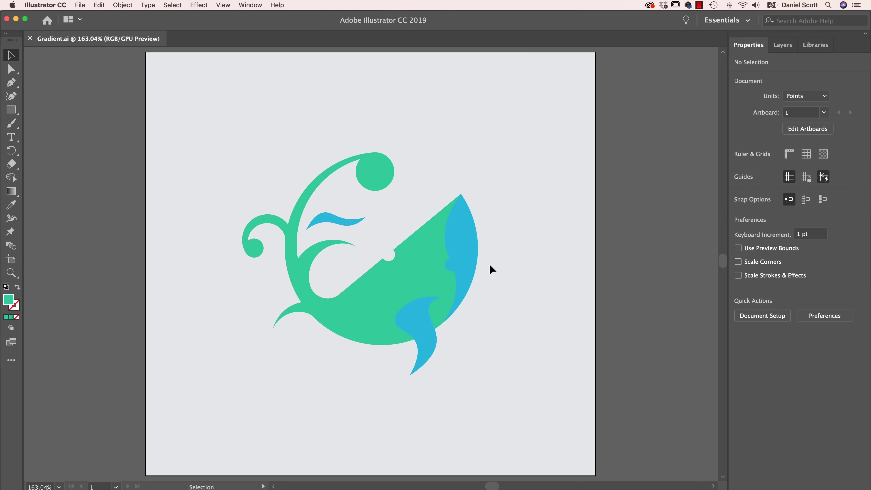
- Apply a freeform gradient to the blue fin shape at the lower edge of the green body
left_click(416, 330)
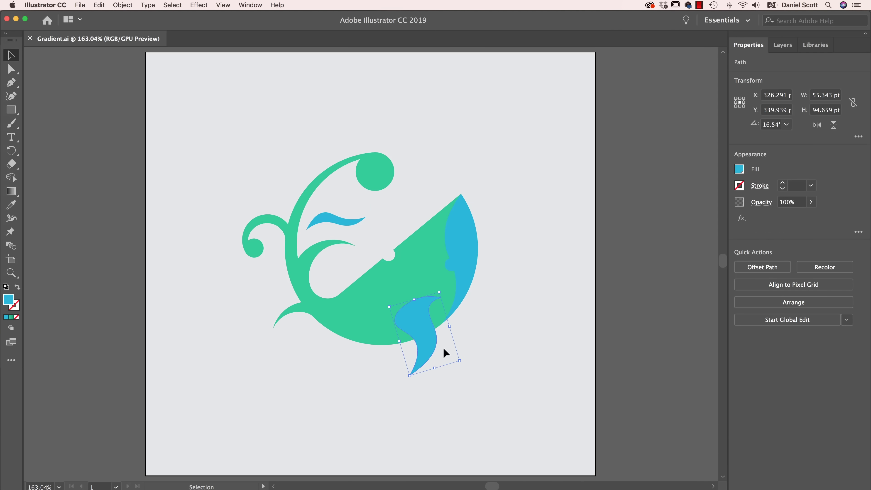
left_click(11, 191)
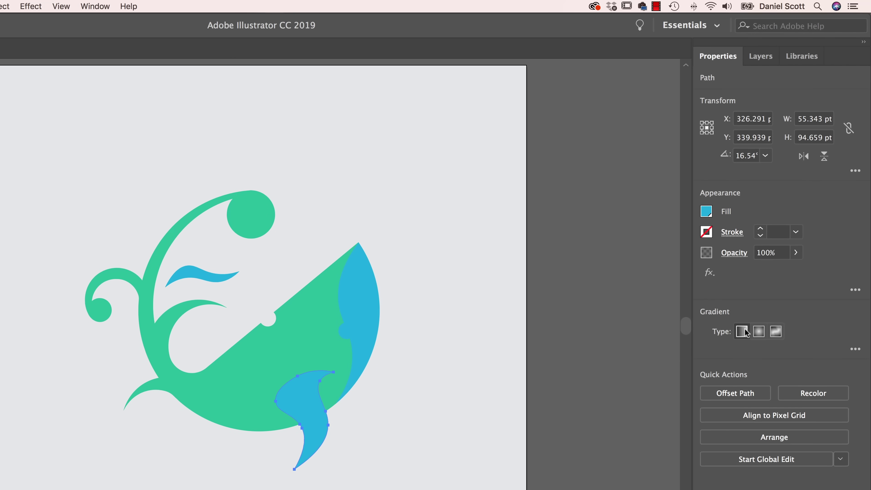
left_click(776, 332)
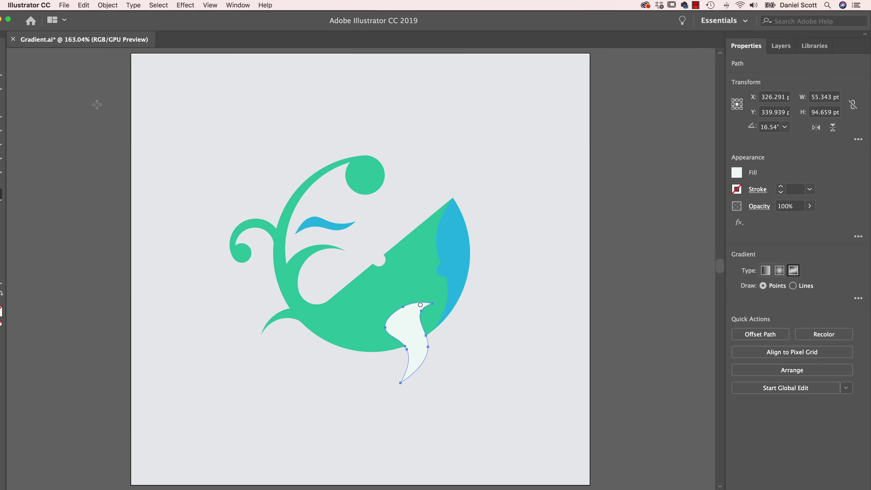
- Try a freeform gradient on the blue crescent along the artwork's outer edge and undo it
left_click(17, 62)
left_click(466, 248)
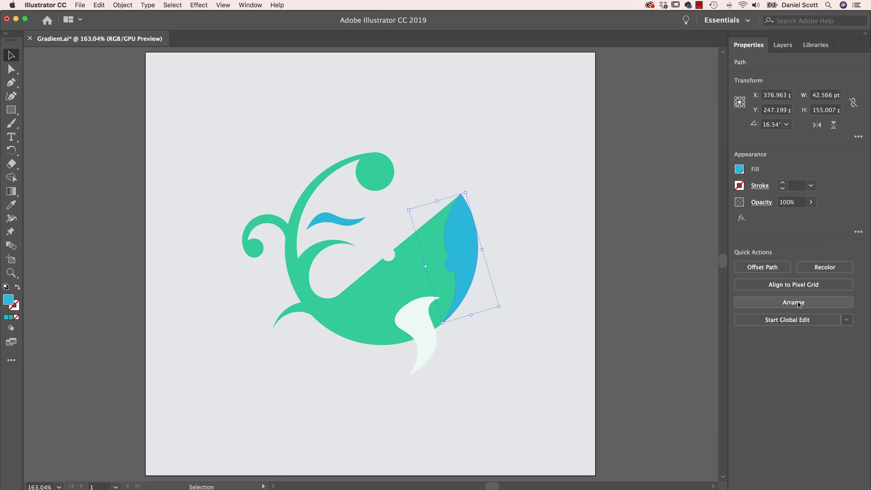
left_click(11, 191)
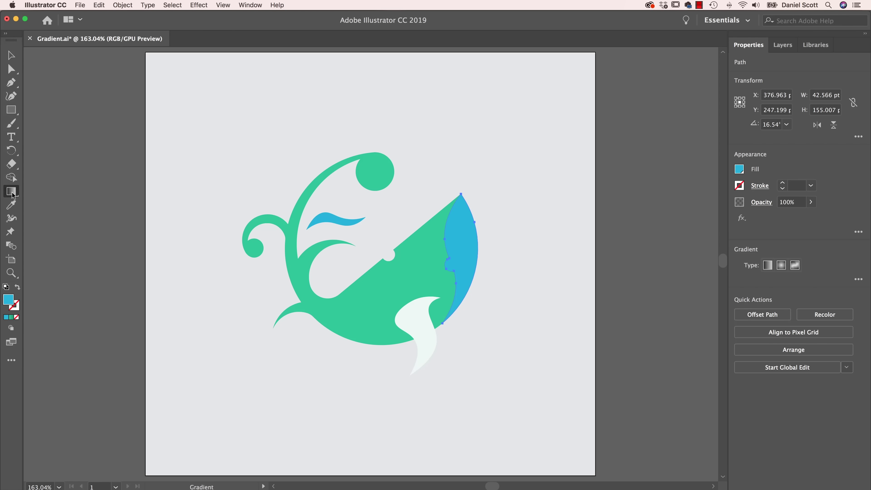
left_click(795, 266)
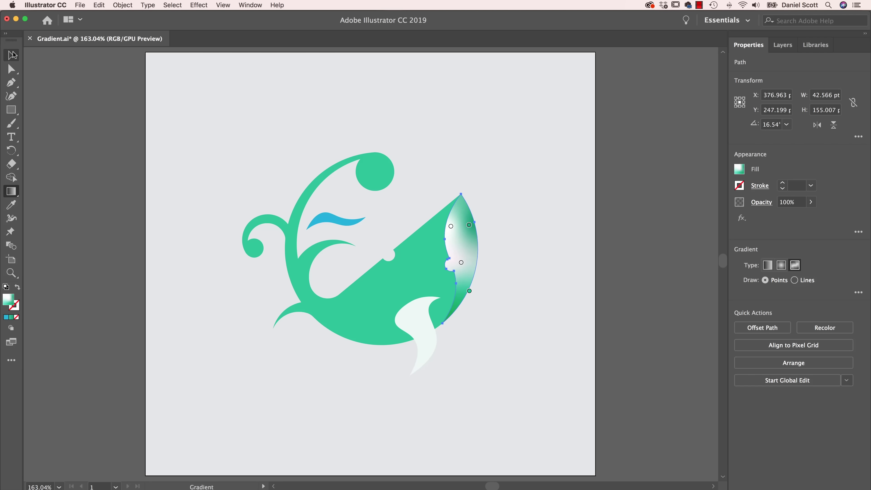
key("super+z")
key("v")
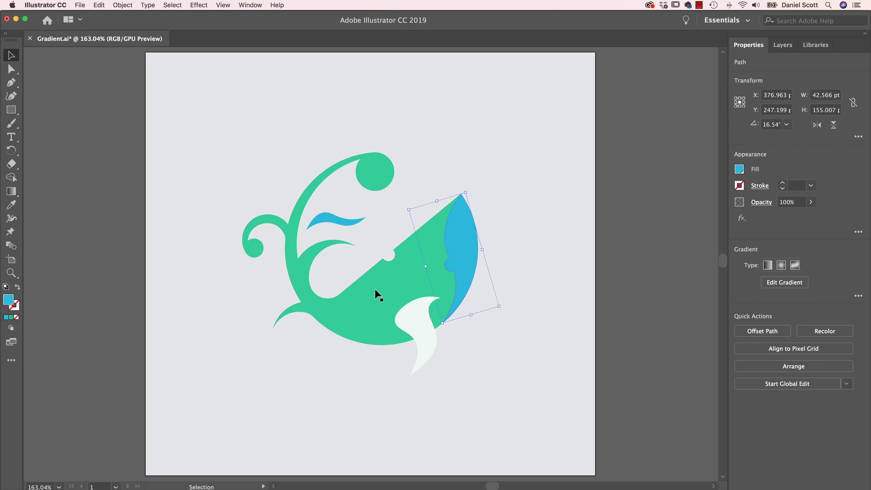
- Apply the freeform gradient to the white fin on the body's lower edge and colour its upper stop with the blue swatch
left_click(417, 312)
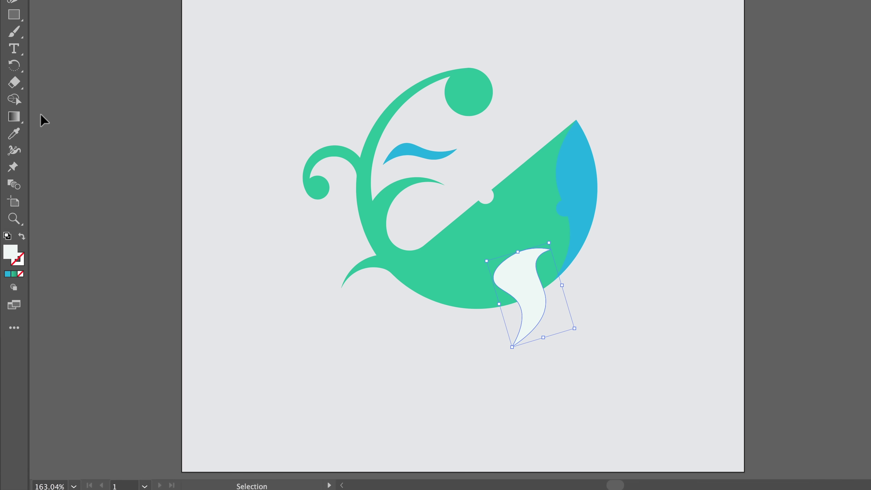
key("g")
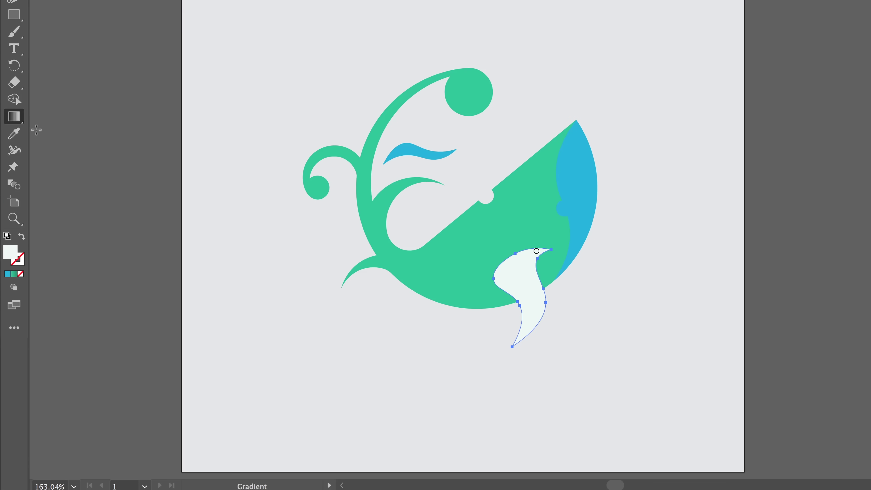
left_click_drag(536, 251, 527, 260)
double_click(527, 260)
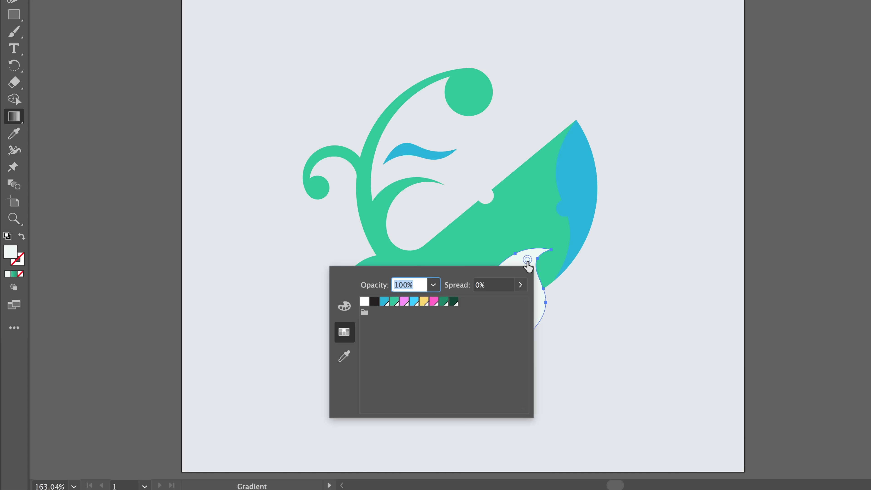
left_click(344, 305)
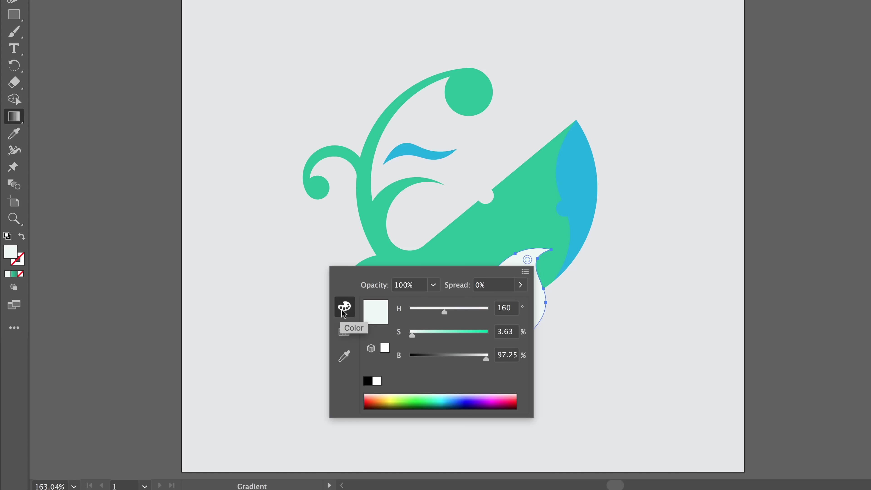
left_click(344, 333)
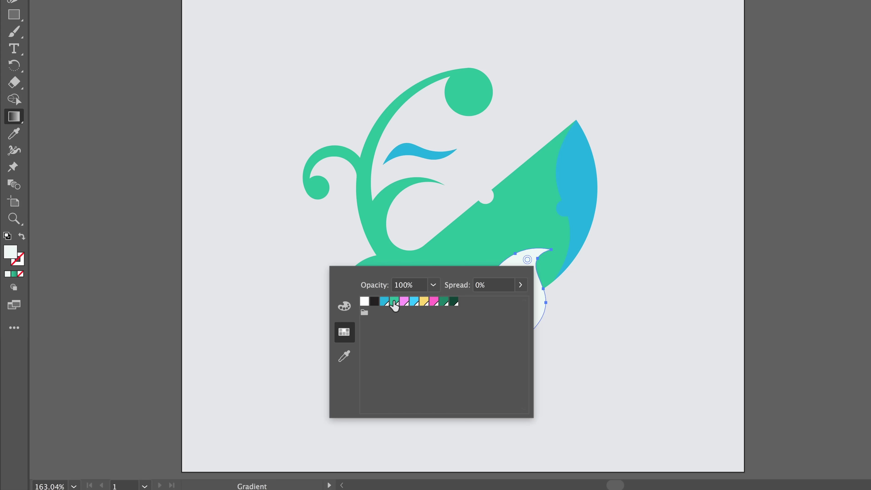
left_click(384, 303)
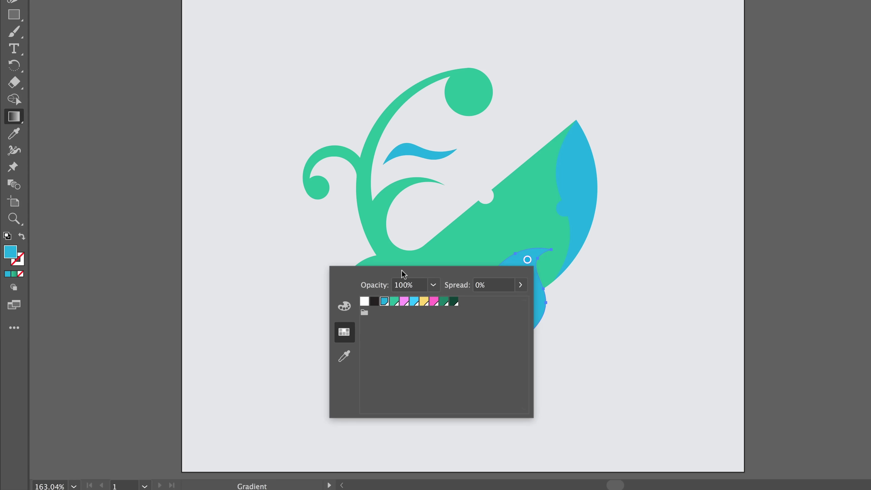
key("Escape")
- Add a green color stop in the fin's upper-left bulge and a blue one at its right edge below the notch
key("super+plus")
key("super+plus")
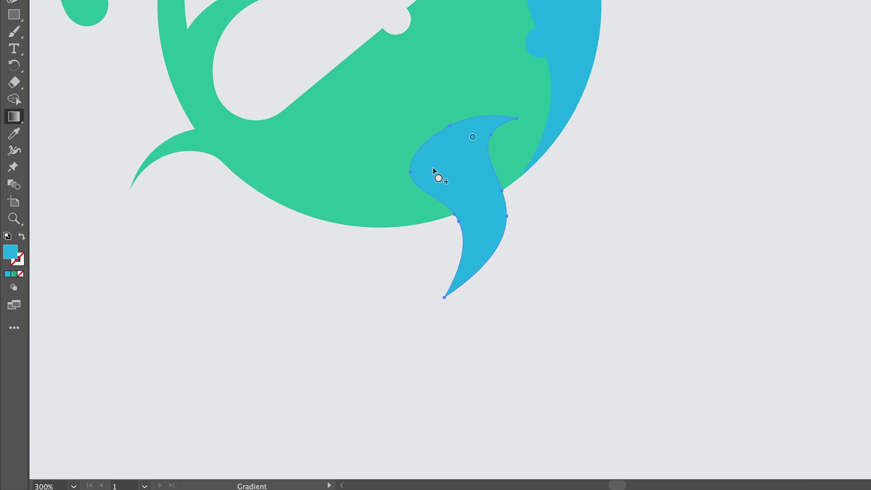
left_click(432, 165)
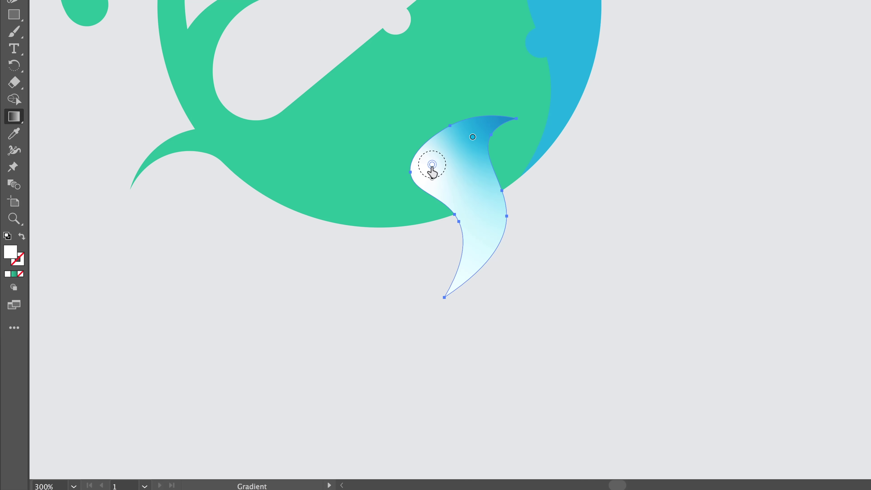
double_click(432, 165)
left_click(300, 207)
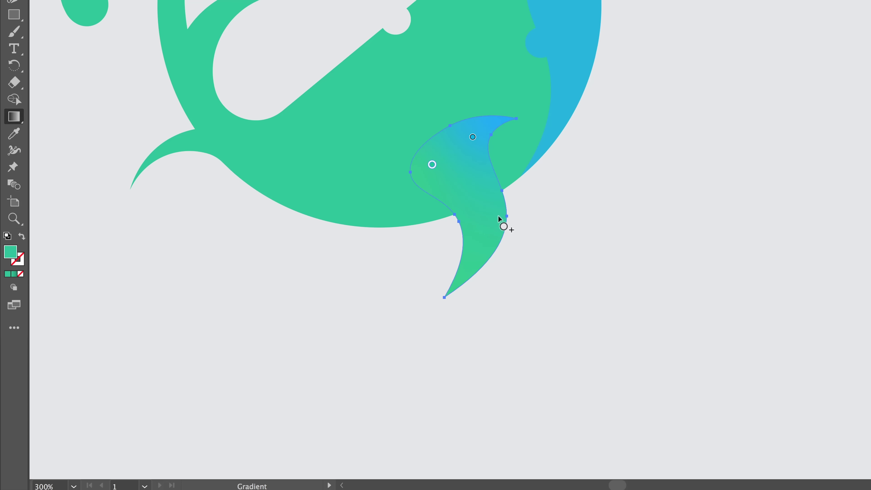
left_click(497, 209)
double_click(497, 210)
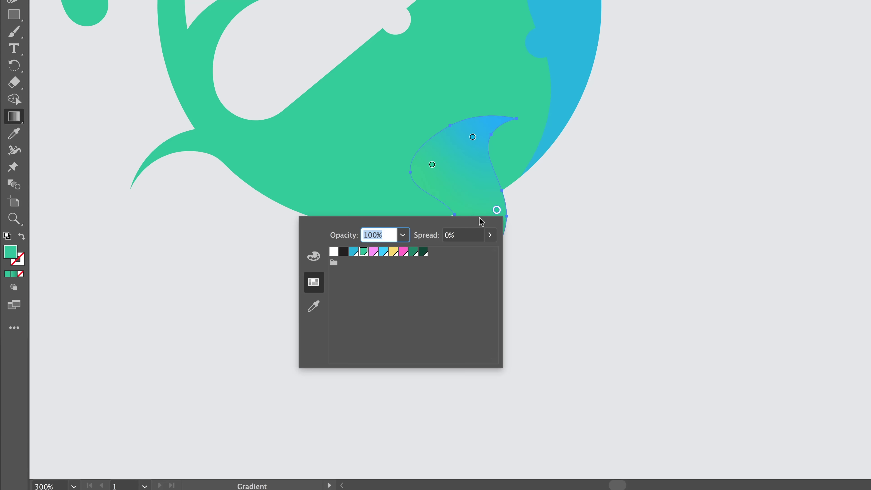
left_click(384, 252)
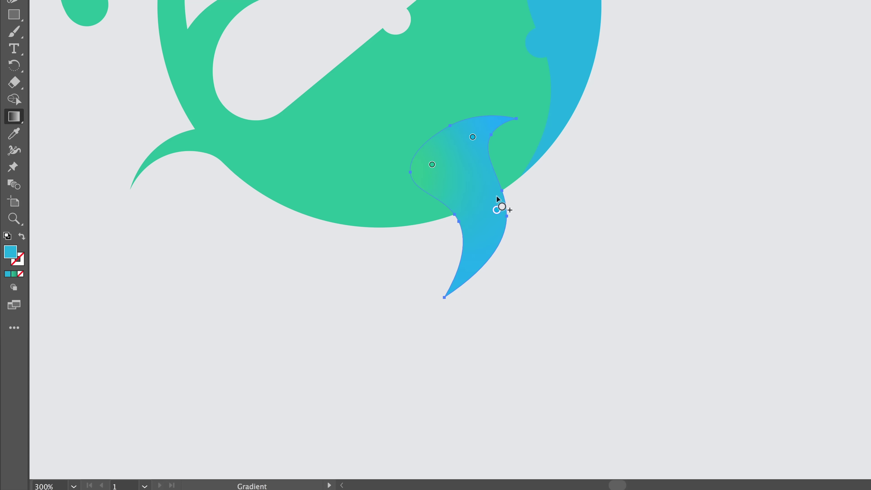
- Add a green color stop near the fin's lower tip and shift the upper blue stop slightly toward the right notch
left_click(463, 276)
double_click(462, 276)
left_click(330, 319)
mouse_move(472, 137)
left_mouse_down()
mouse_move(476, 148)
mouse_move(480, 140)
left_mouse_up()
- Add a green color stop at the fin's inner left curve and slightly adjust the stop in its upper-left bulge
left_click(465, 214)
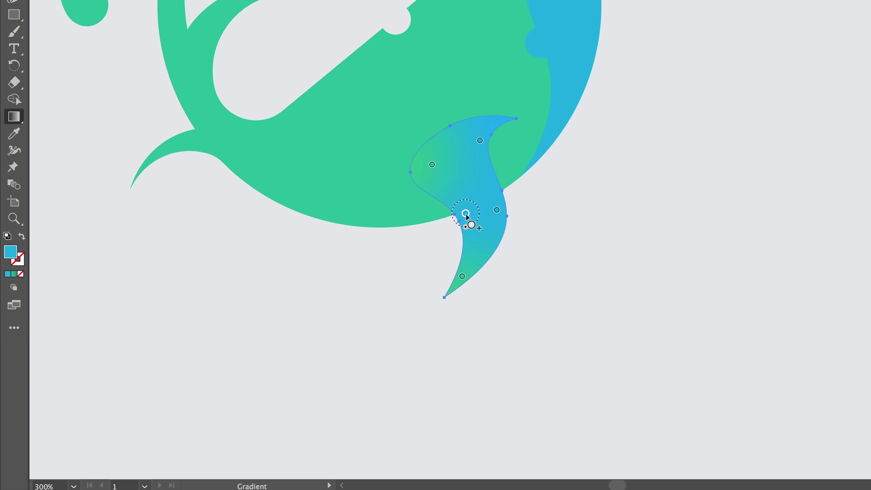
double_click(465, 215)
left_click(330, 254)
left_click(466, 223)
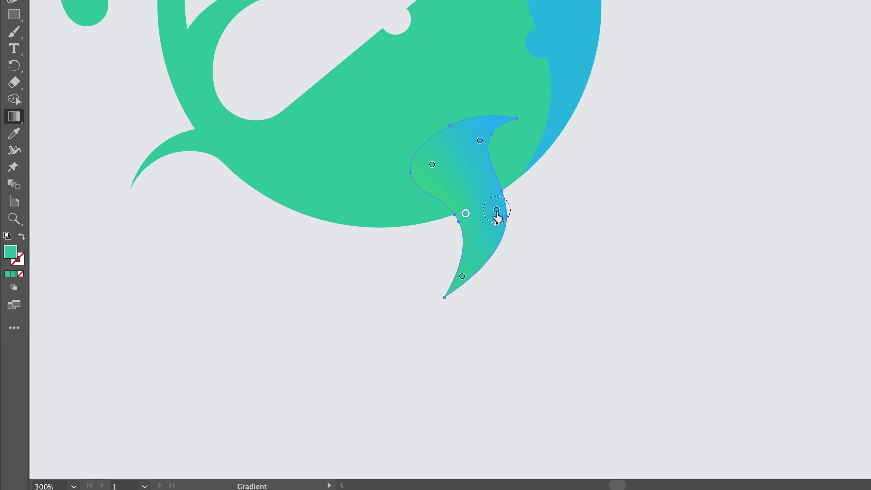
left_click(462, 175)
key("Delete")
mouse_move(432, 182)
left_mouse_down()
mouse_move(435, 195)
mouse_move(433, 179)
left_mouse_up()
- Apply a freeform gradient to the large green body with a green color stop placed where the body meets the small tail curl
key("space")
left_click_drag(542, 35, 606, 172)
key("v")
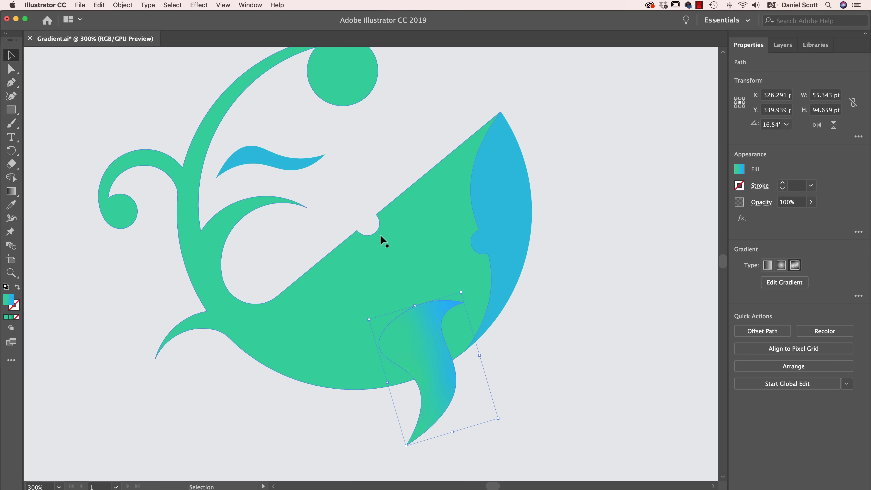
left_click(415, 256)
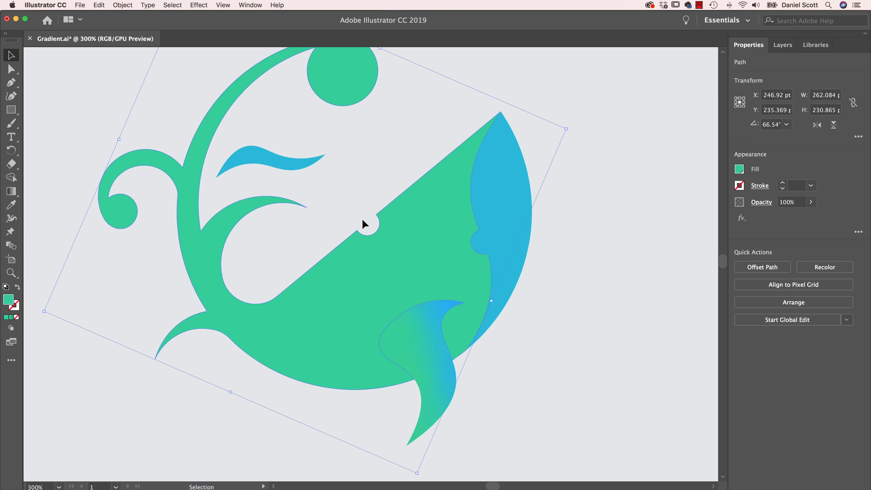
left_click(11, 191)
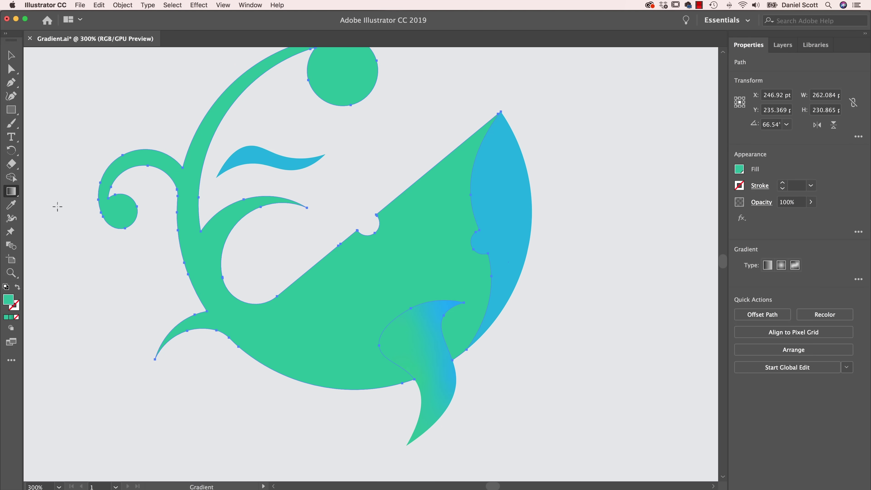
left_click(795, 269)
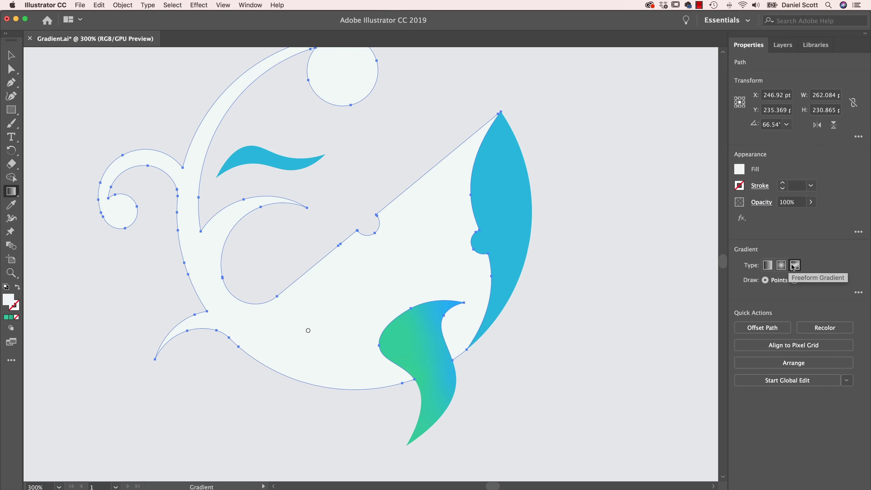
double_click(308, 331)
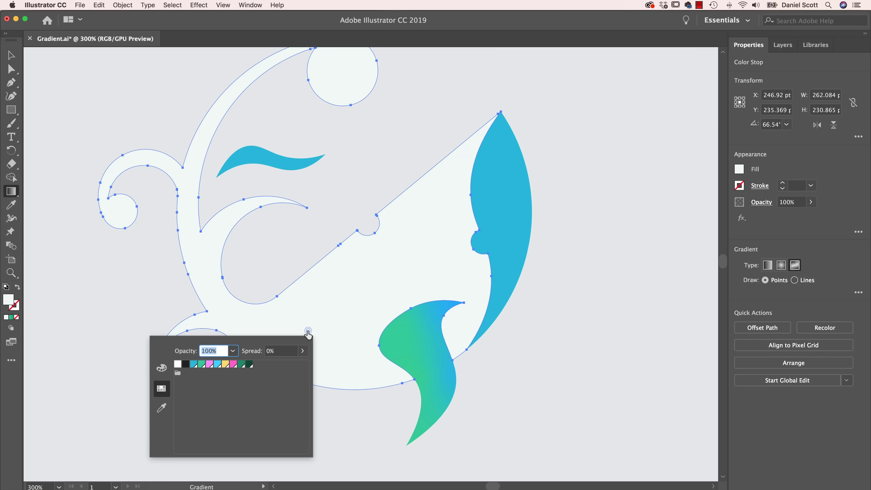
left_click(201, 364)
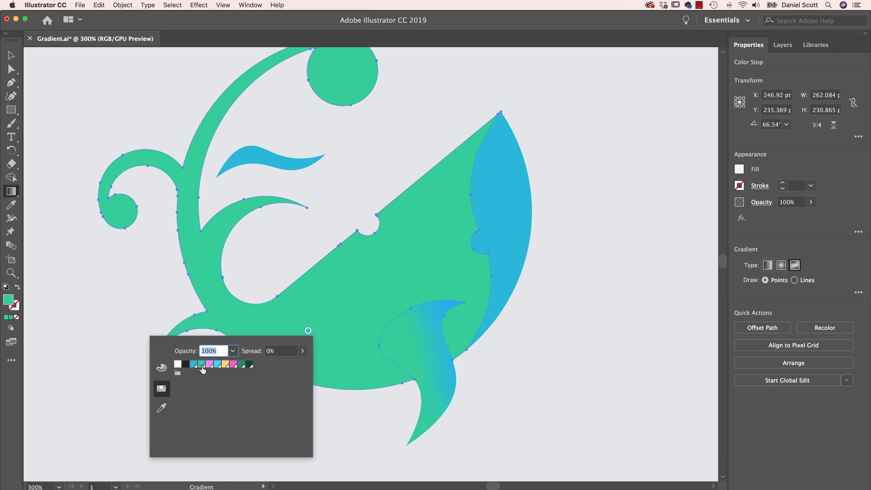
left_click(308, 330)
left_click_drag(308, 332, 248, 324)
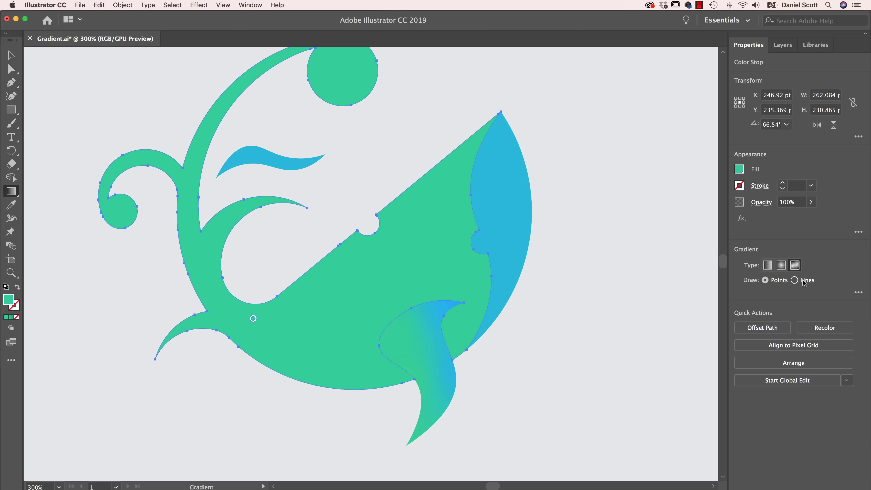
- Set the freeform gradient to draw with Lines and start a blue color stop near the body's upper tip beside the crescent
left_click(795, 281)
left_click(454, 172)
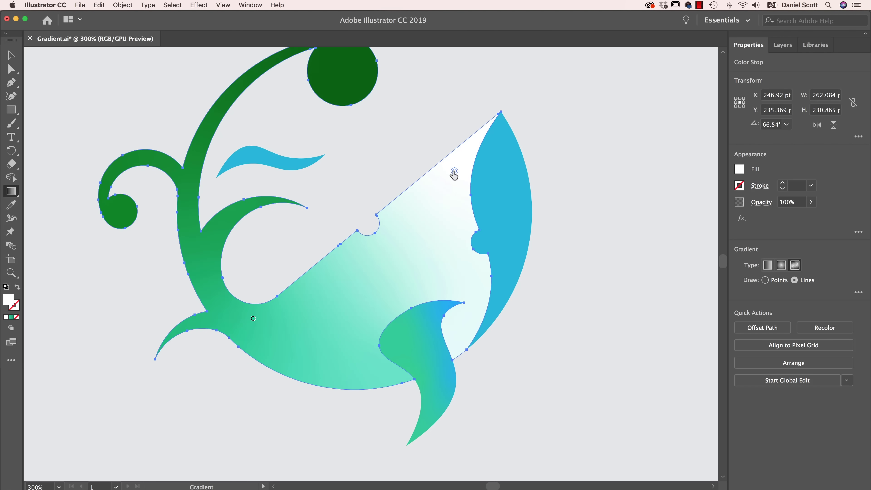
double_click(454, 171)
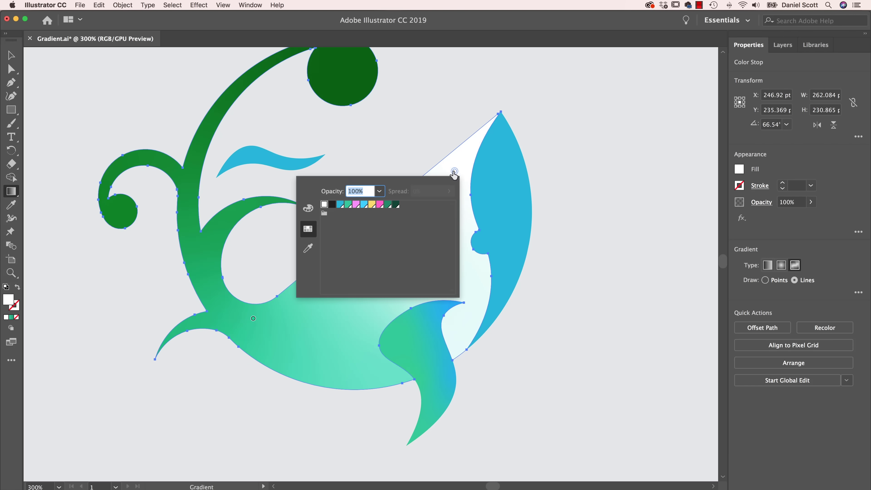
left_click(341, 205)
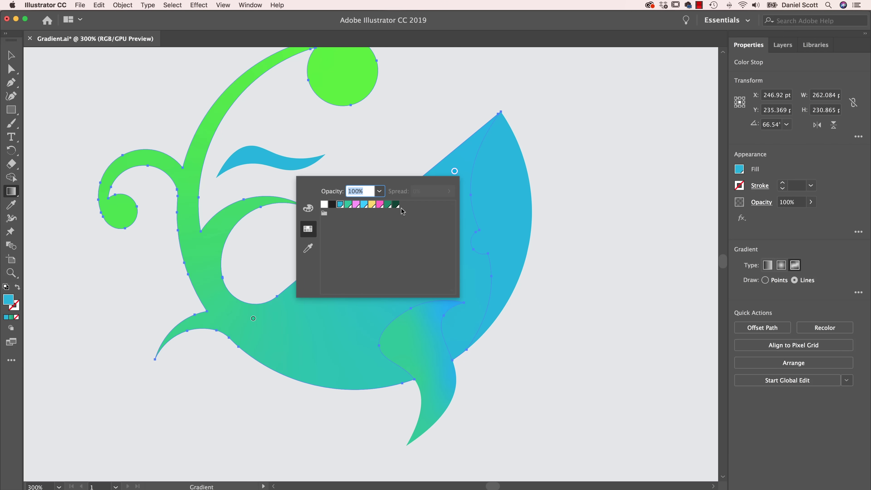
left_click(455, 171)
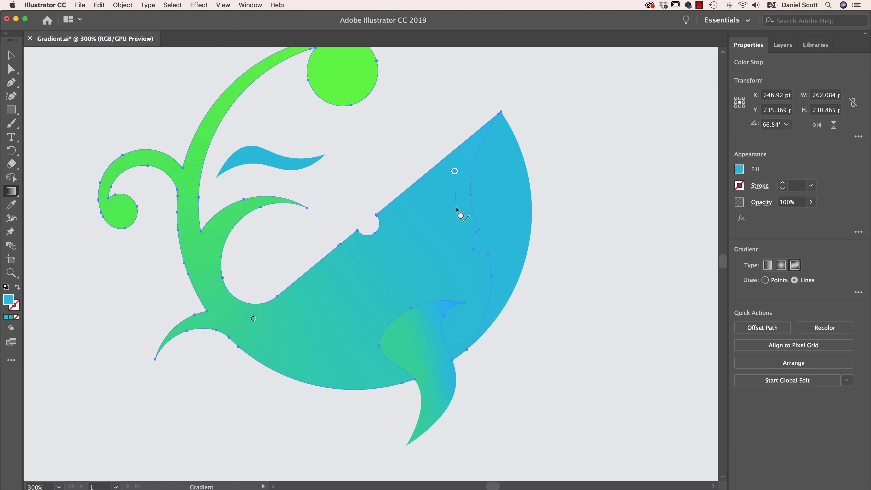
- Extend the blue gradient line along the crescent's inner edge and around the top of the fin to its left side
left_click(456, 204)
left_click(481, 264)
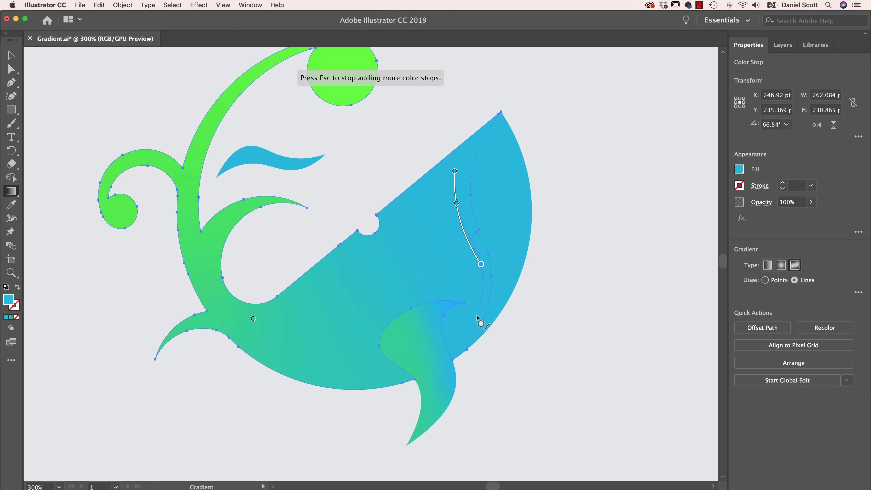
left_click(468, 323)
left_click(447, 325)
left_click(464, 292)
left_click(411, 295)
left_click(373, 338)
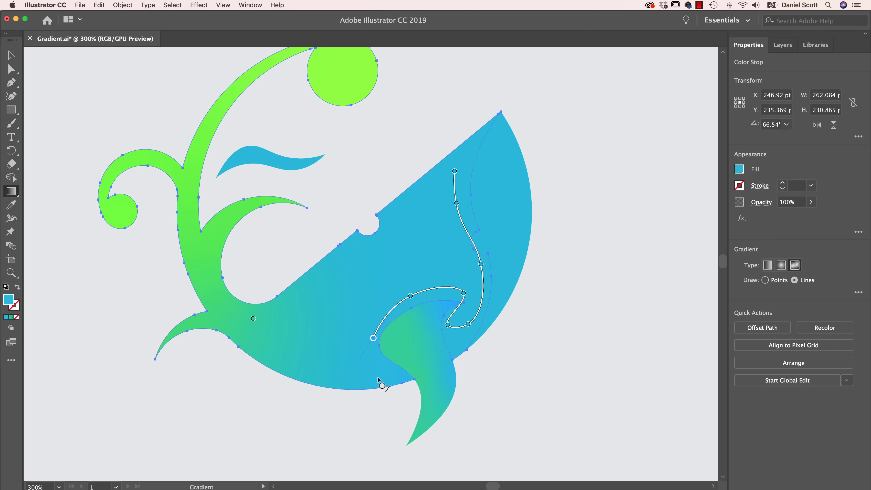
key("Escape")
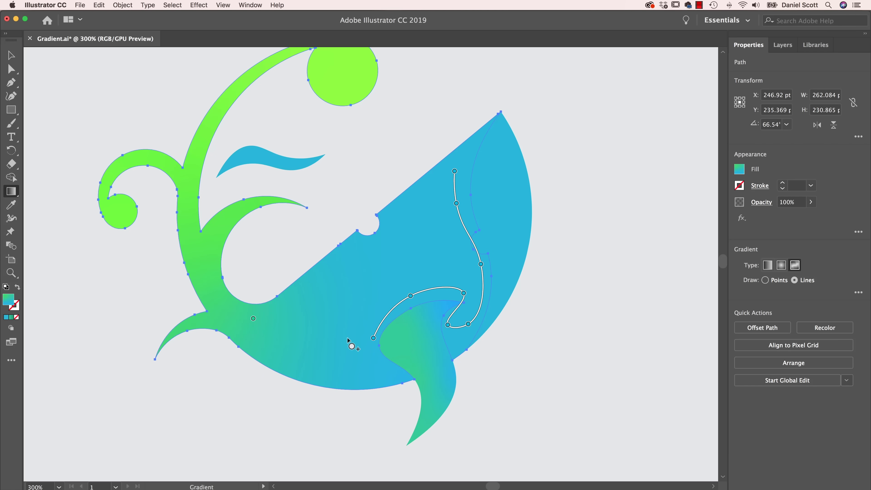
- Move the body's green stop near the white notch, and add another green stop in Points mode at the middle of the body
left_click_drag(253, 318, 423, 225)
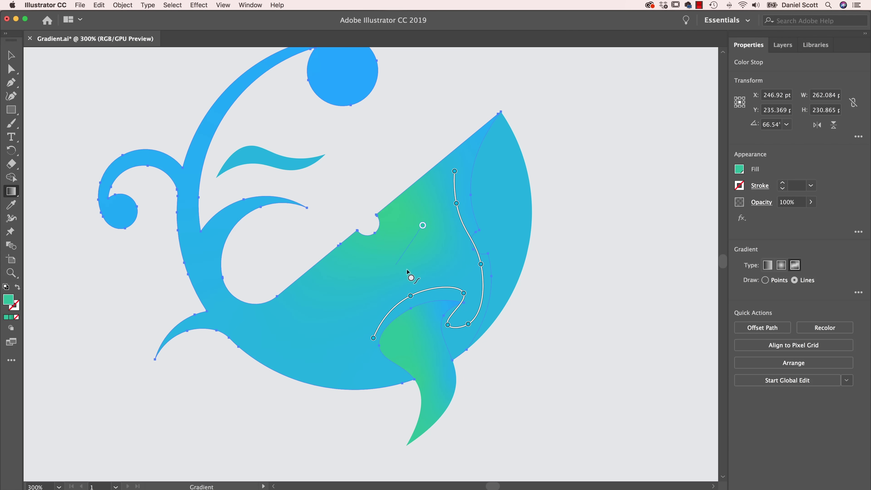
left_click(765, 280)
left_click(333, 293)
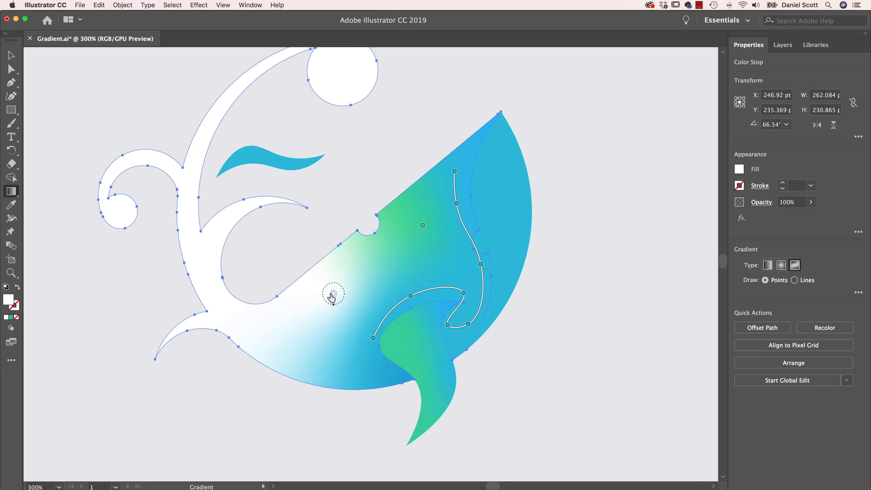
double_click(333, 295)
left_click(228, 328)
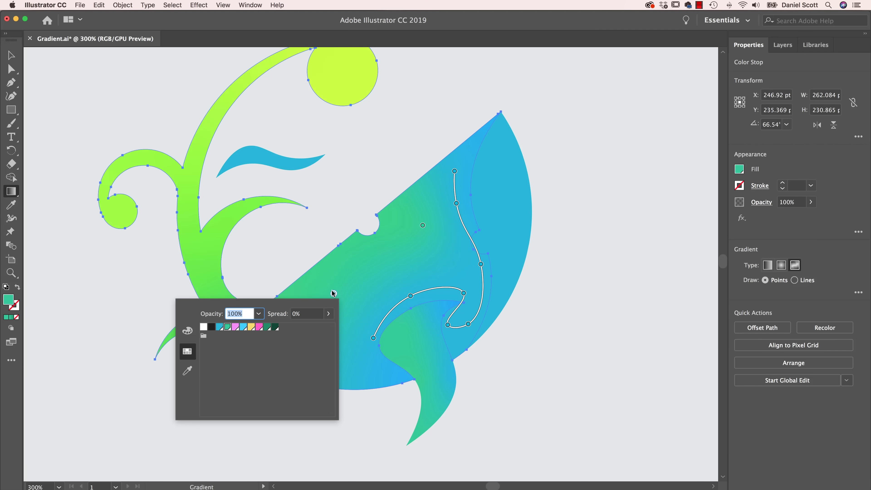
left_click(333, 295)
left_click_drag(337, 298, 355, 310)
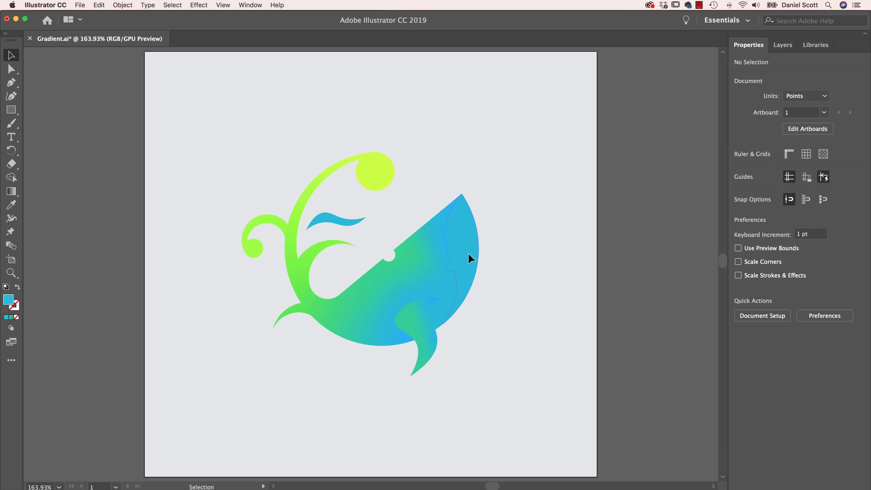
- Fill the blue crescent along the artwork's outer edge with the green swatch
left_click(469, 254)
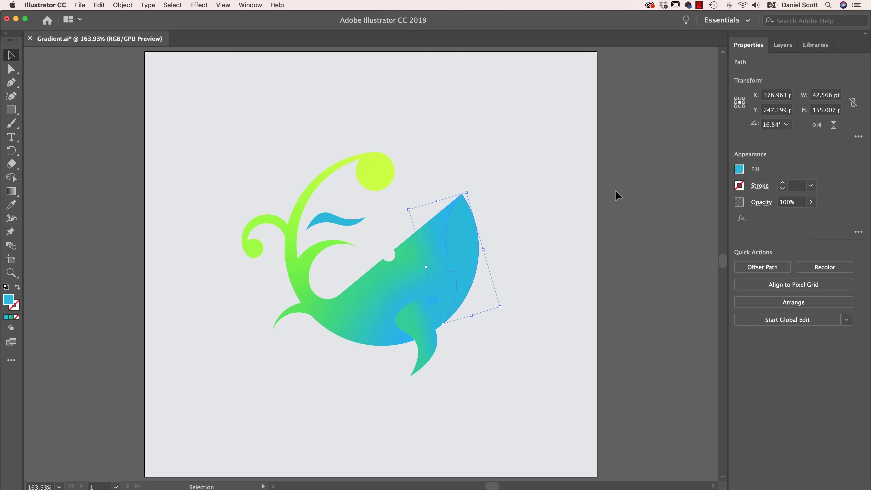
left_click(739, 169)
left_click(656, 213)
- Examine the finished ribbon logo beside the artboard and compare it with the unfinished ribbon that has dark connectors
left_click(461, 226)
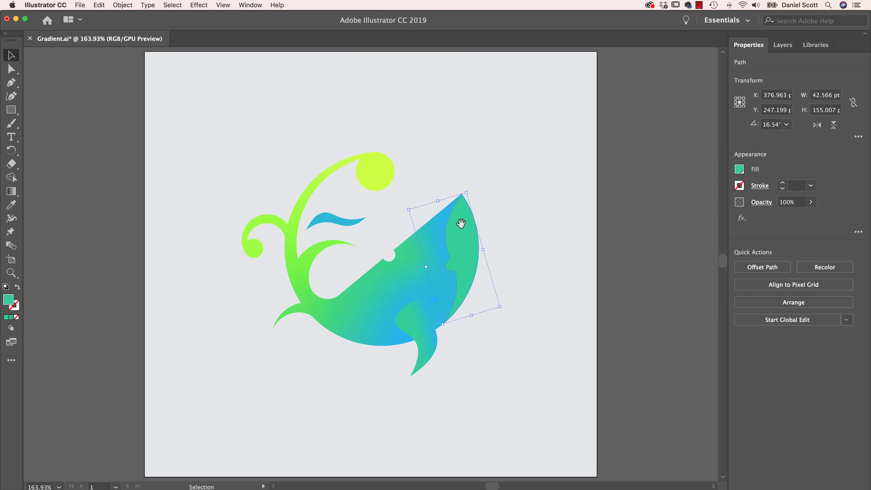
scroll(569, 198, "right", 10)
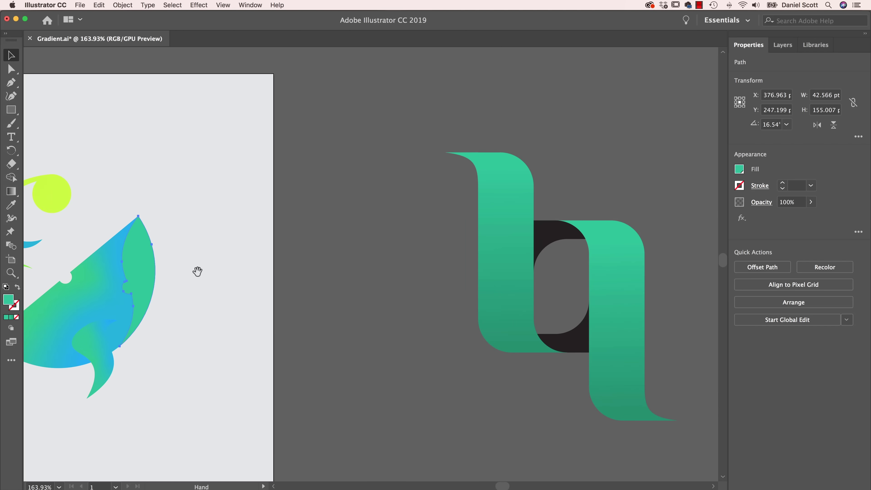
scroll(454, 244, "right", 6)
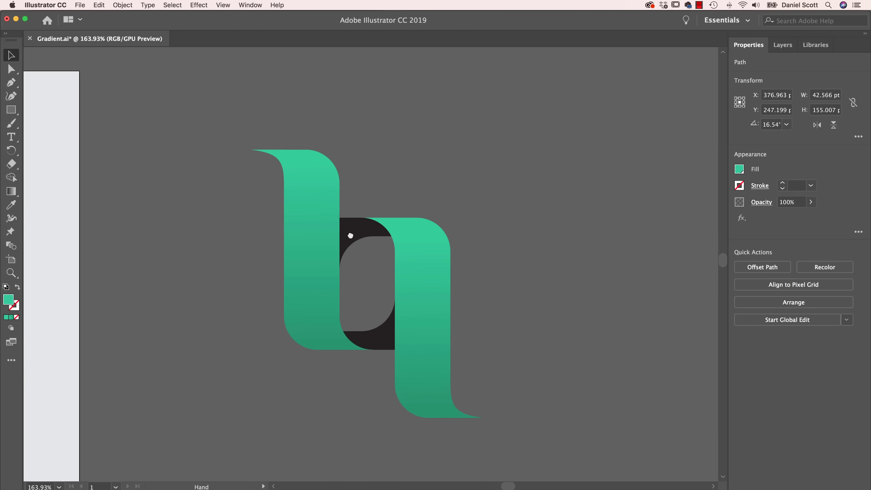
left_click(248, 313)
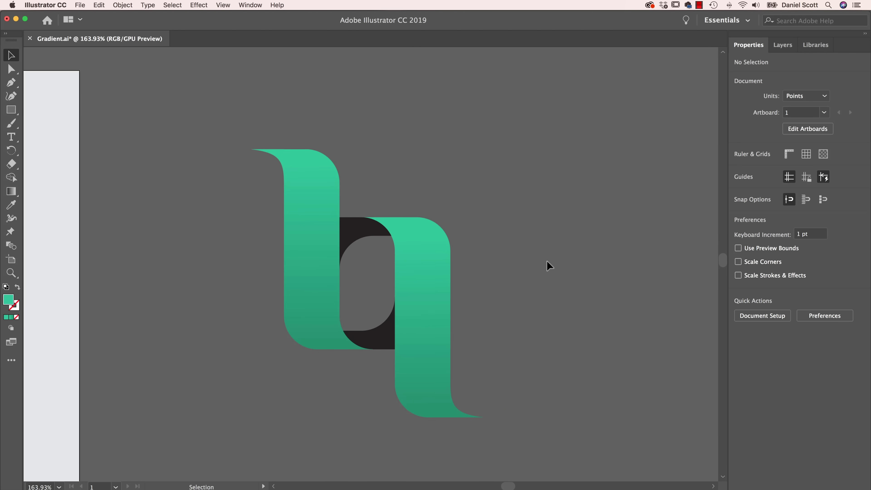
scroll(271, 199, "right", 15)
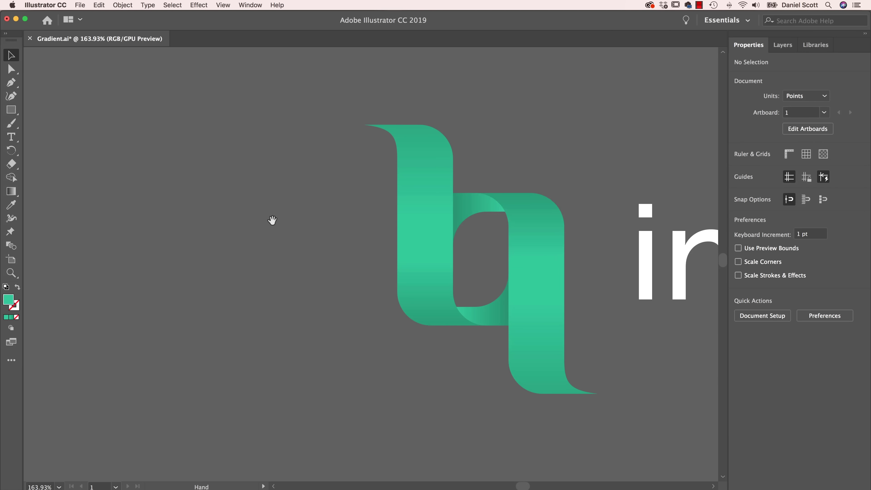
scroll(242, 238, "left", 15)
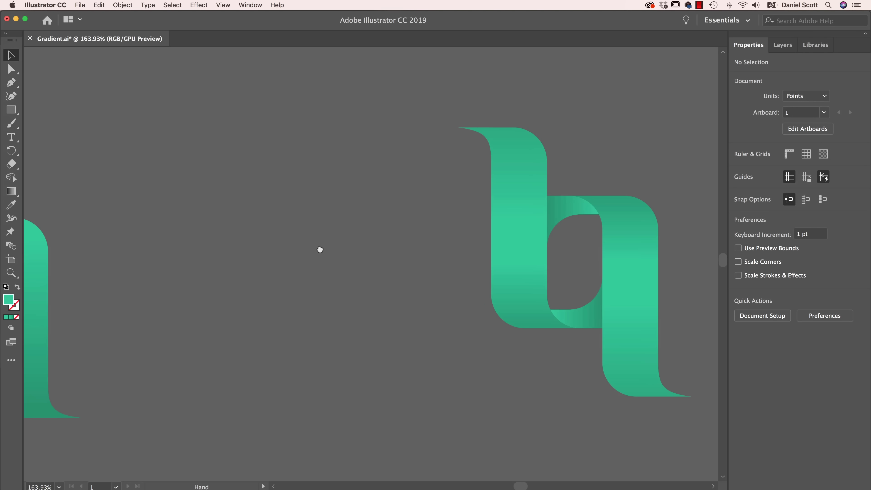
left_click_drag(362, 256, 492, 273)
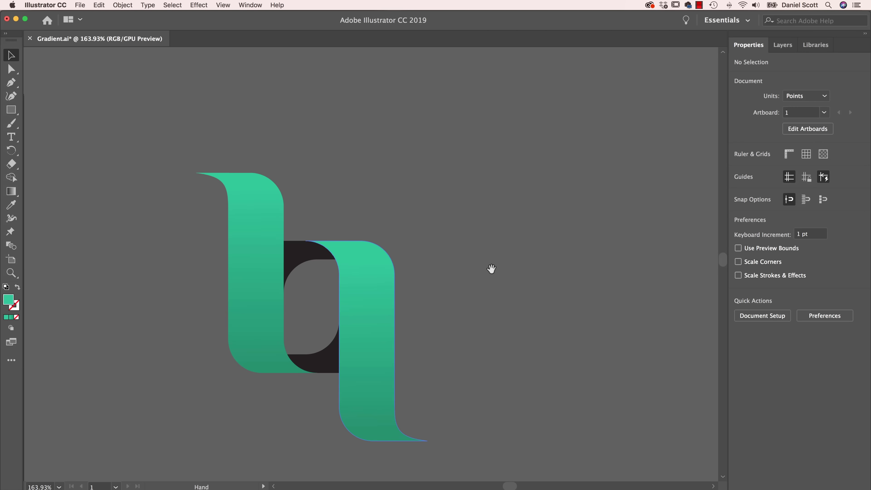
left_click_drag(161, 255, 188, 239)
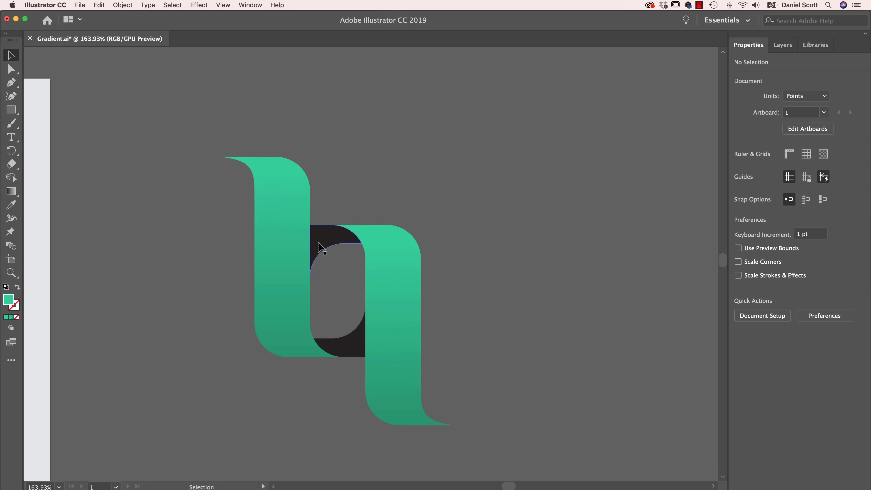
- Apply a freeform gradient to the ribbon's upper dark connector and place a light green color stop at its lower end
left_click(338, 241)
left_click(11, 191)
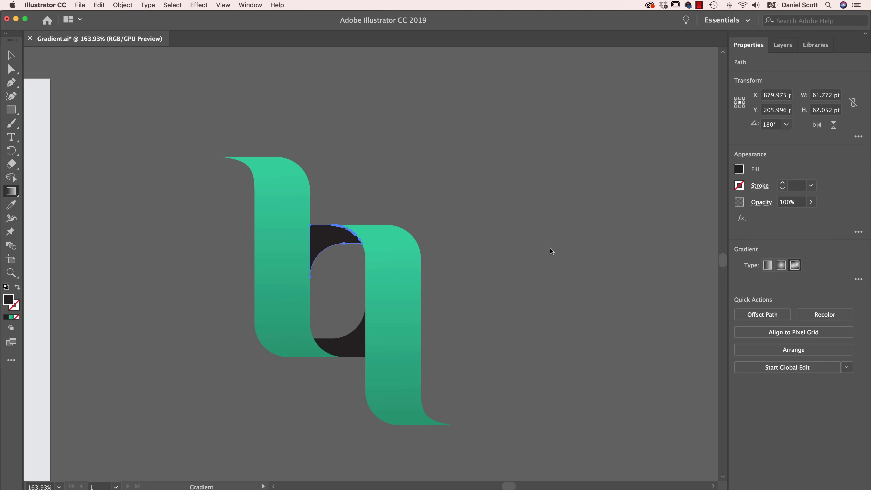
left_click(314, 262)
double_click(314, 262)
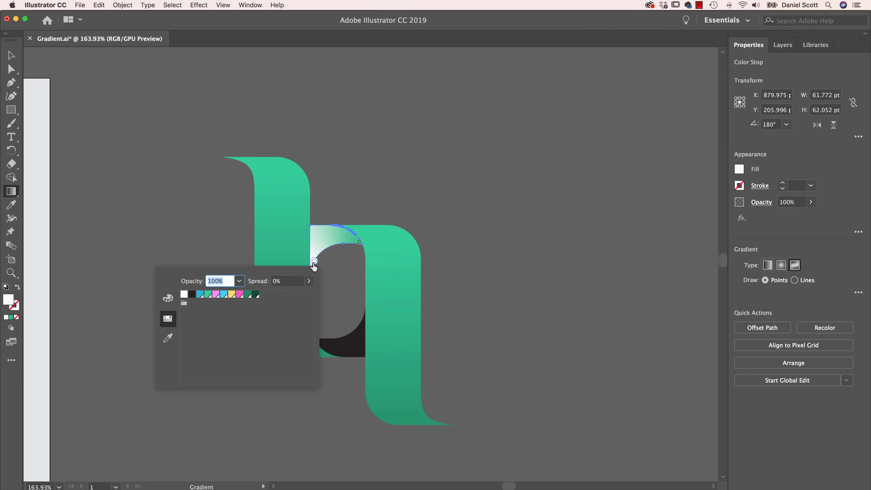
left_click(209, 295)
- Add a dark green color stop in the middle of the upper connector
left_click(329, 237)
double_click(329, 236)
left_click(261, 267)
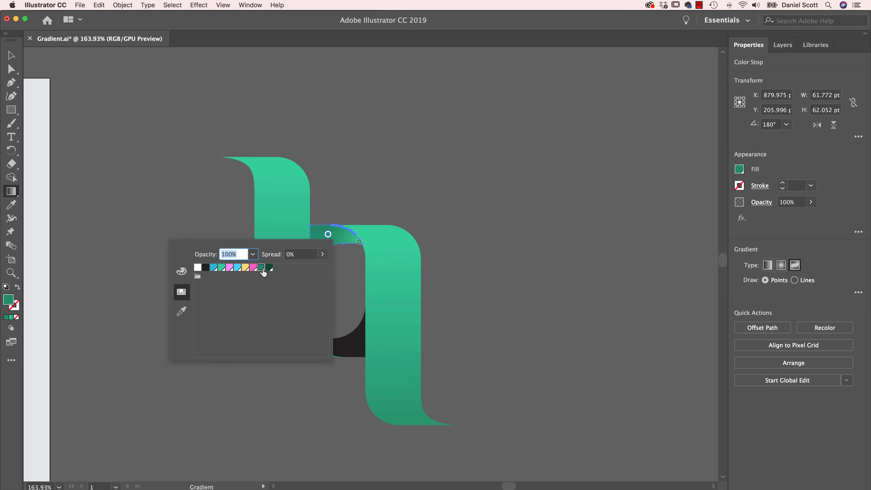
- Set the opacity of the color stop at the upper connector's right end to 0% and deselect the shape
left_click(359, 244)
double_click(359, 242)
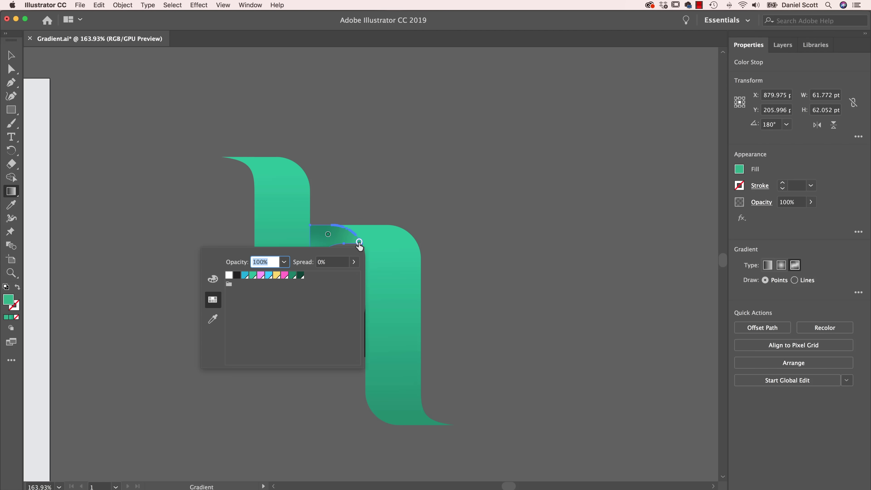
left_click(284, 262)
left_click(296, 276)
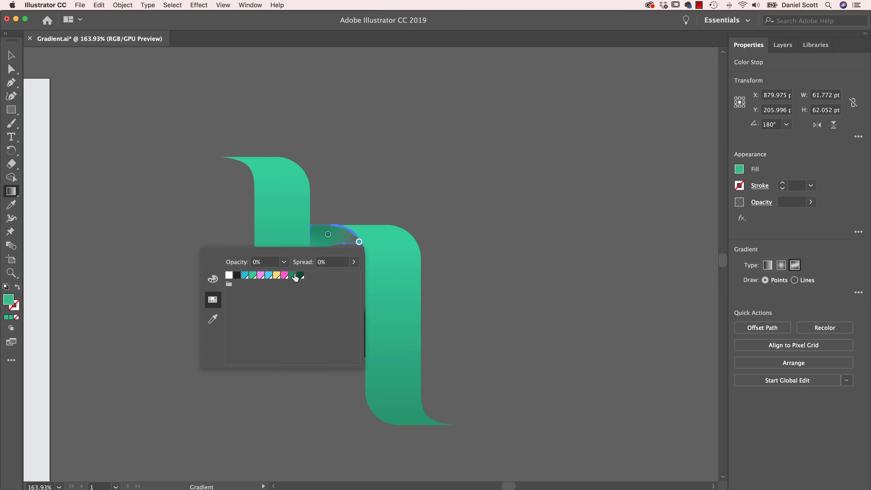
left_click(11, 57)
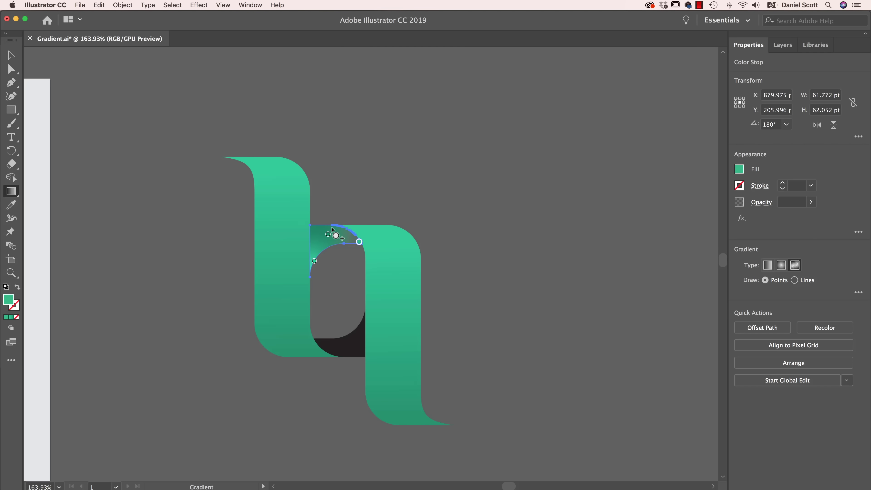
left_click_drag(359, 253, 359, 257)
key("v")
left_click(152, 237)
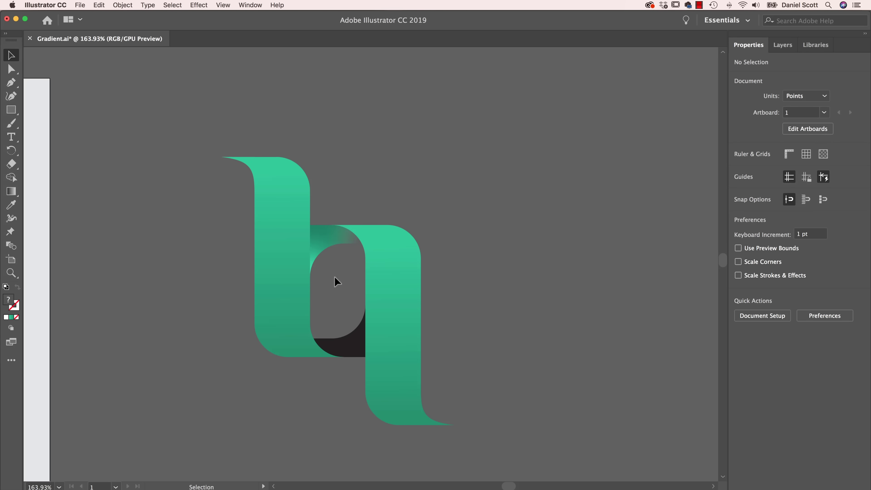
- Try moving the selected ribbon shapes across the artboard's edge to check the transparency, and undo the moves
left_click_drag(202, 192, 147, 271)
left_click_drag(92, 274, 93, 275)
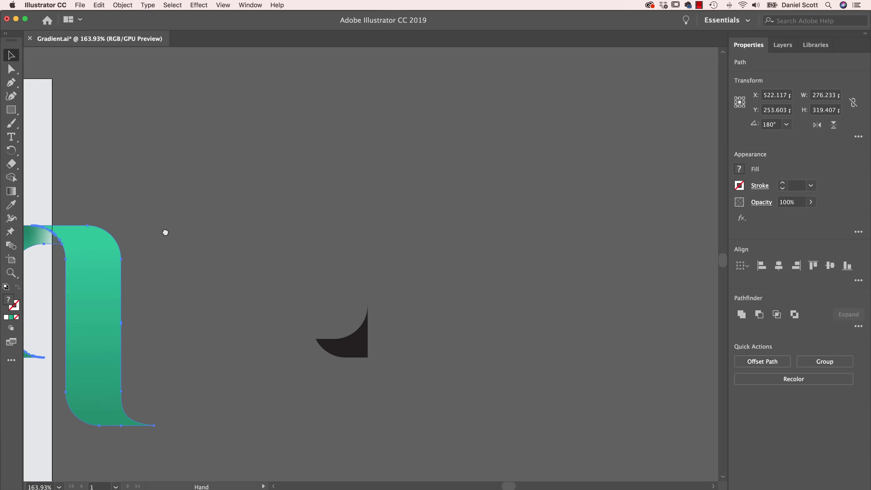
scroll(260, 282, "left", 5)
left_click_drag(260, 281, 228, 285)
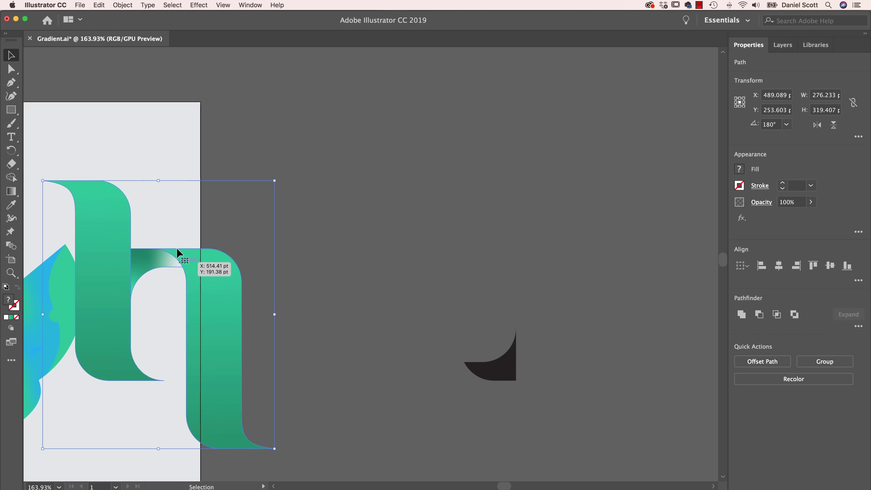
key("super+z")
key("super+z")
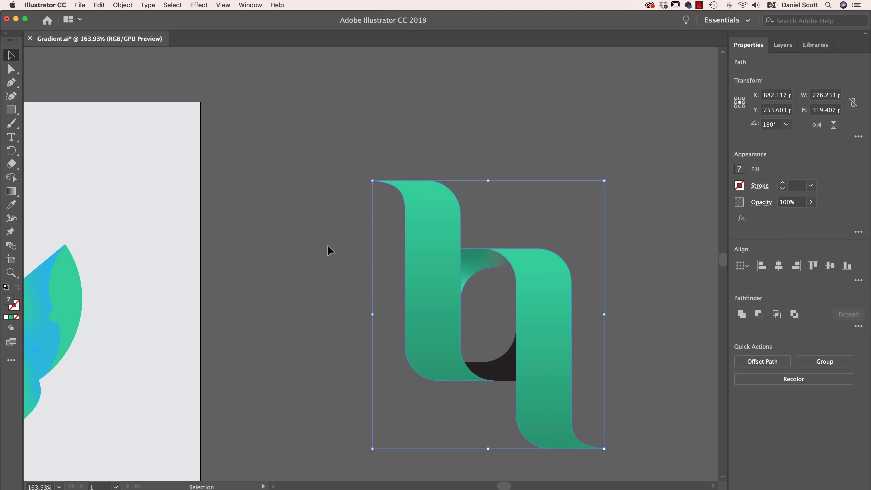
left_click(326, 270)
- Open the color and opacity settings of the transparent stop at the upper connector's right end
left_click(478, 271)
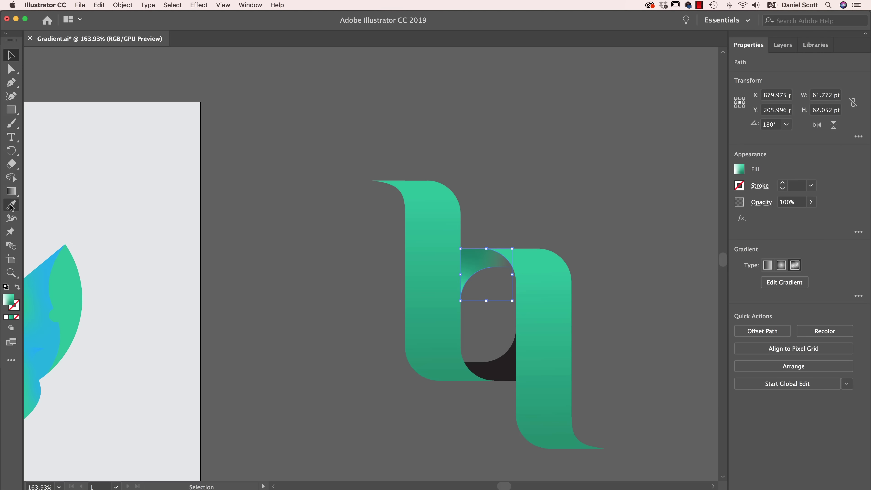
key("g")
double_click(511, 266)
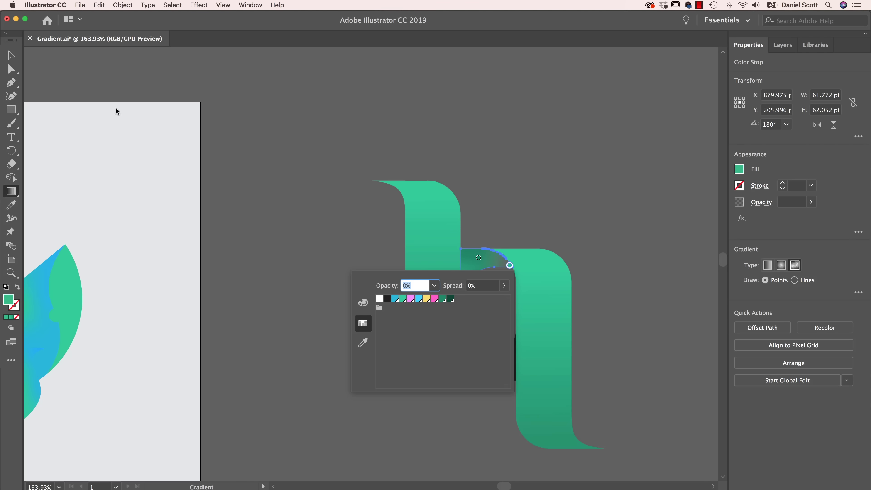
left_click(12, 57)
key("v")
- Copy the upper connector's freeform gradient onto the lower dark connector with the Eyedropper and deselect it
left_click(501, 368)
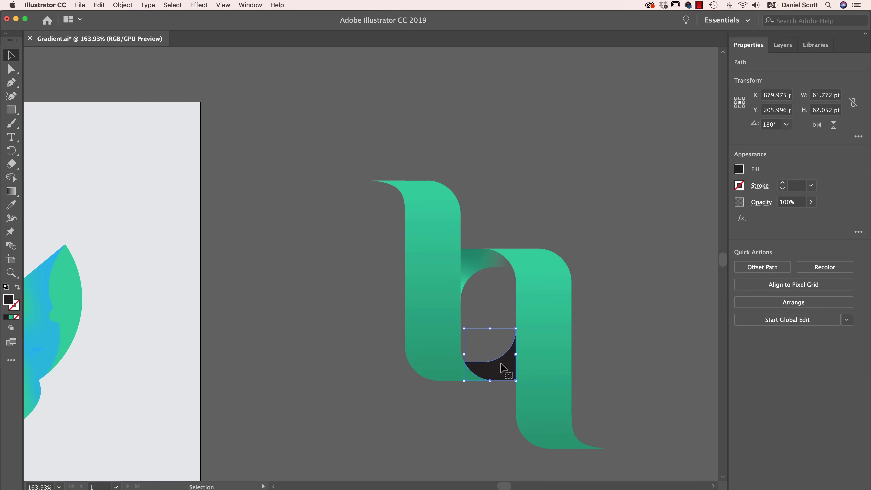
key("i")
left_click(490, 258)
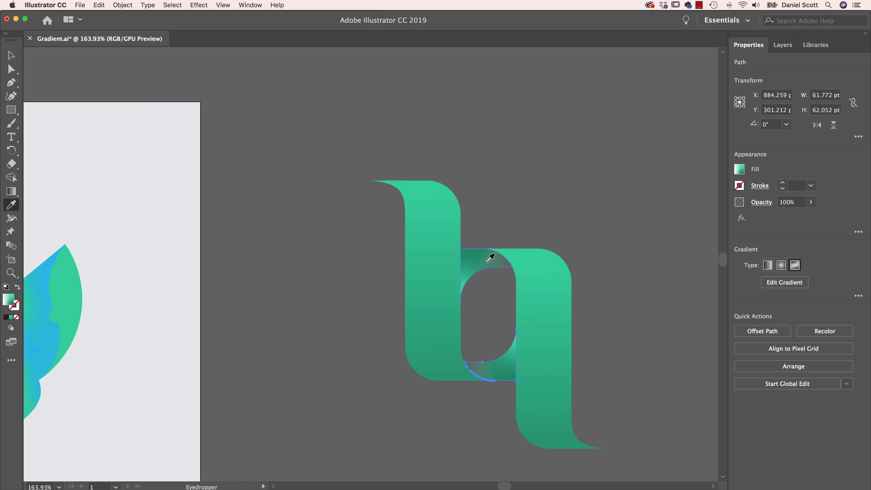
key("v")
left_click(379, 311)
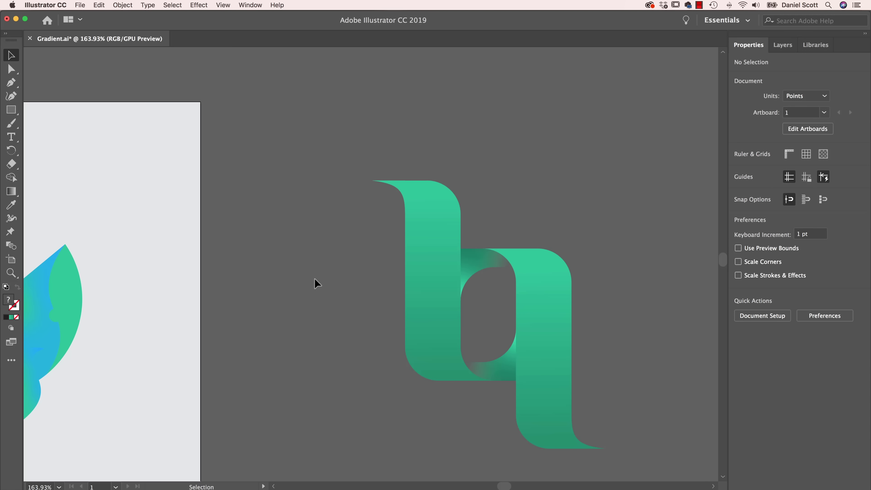
mouse_move(618, 282)
left_mouse_down()
mouse_move(460, 287)
mouse_move(218, 275)
left_mouse_up()
left_click_drag(443, 296, 373, 295)
left_click_drag(500, 311, 209, 303)
left_click_drag(422, 306, 282, 306)
left_click_drag(505, 311, 694, 283)
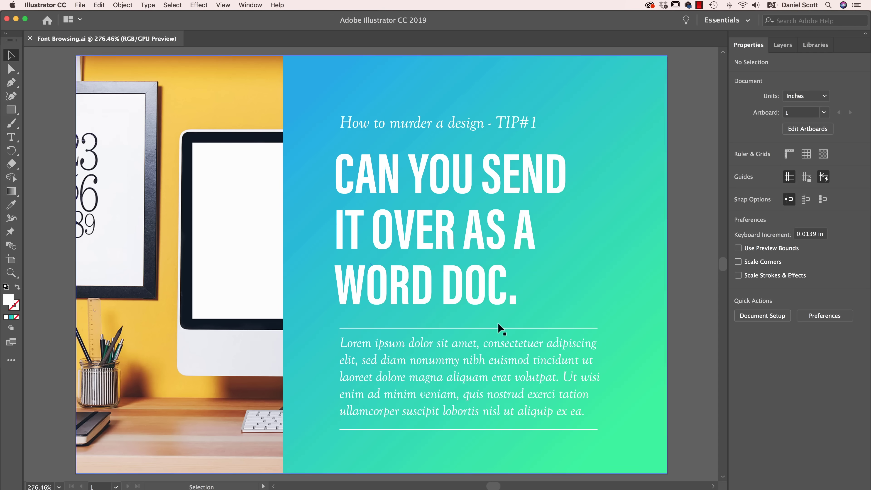
- Show the font list for the "CAN YOU SEND IT OVER AS A WORD DOC." heading with the largest sample size
left_click(415, 169)
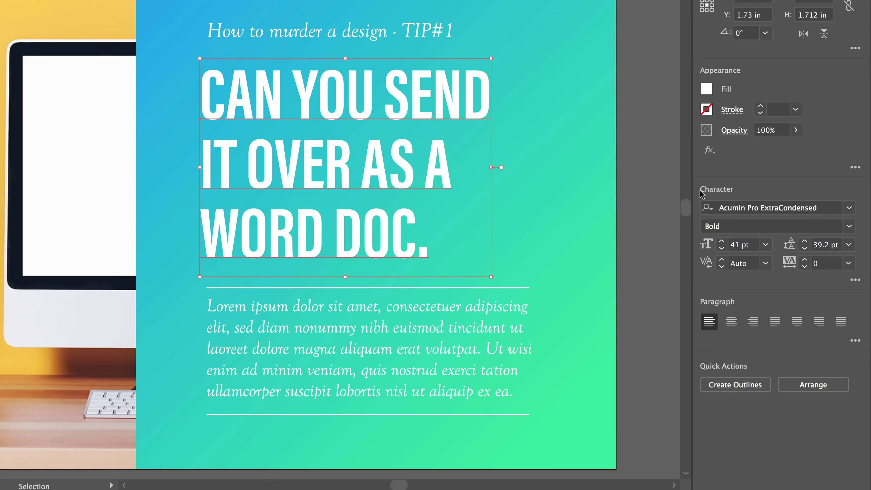
left_click(848, 208)
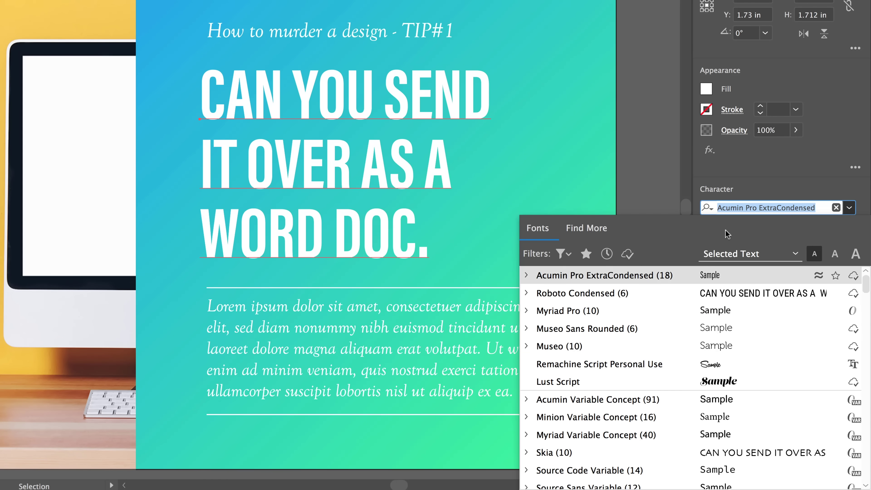
left_click(835, 253)
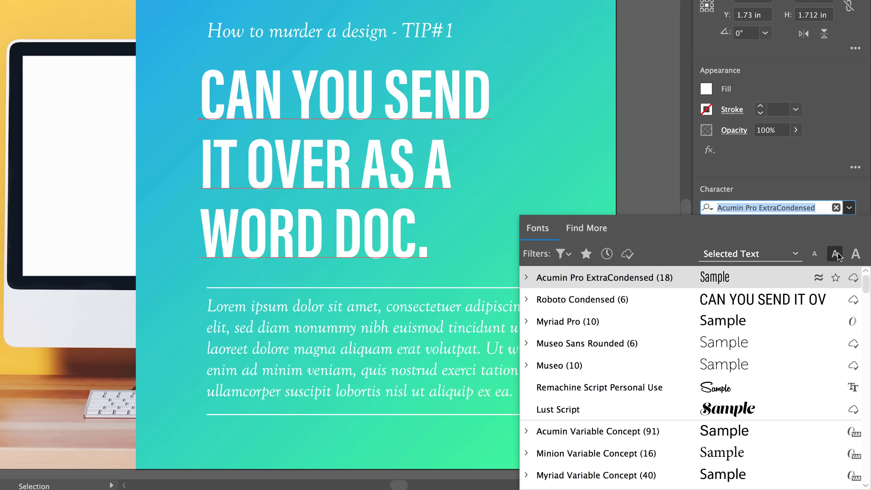
left_click(816, 255)
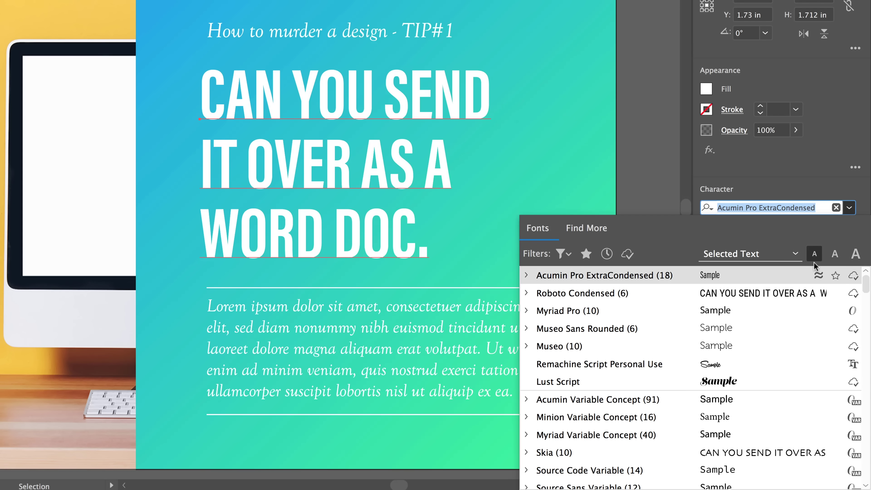
left_click(835, 254)
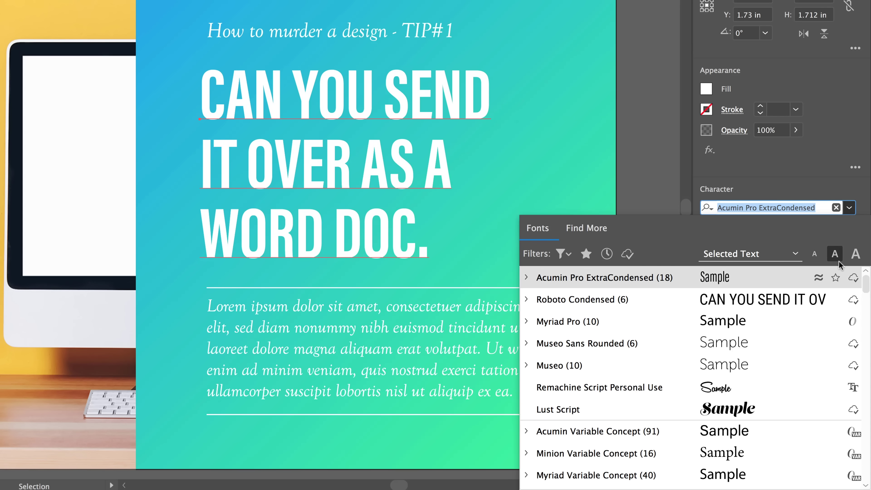
left_click(855, 255)
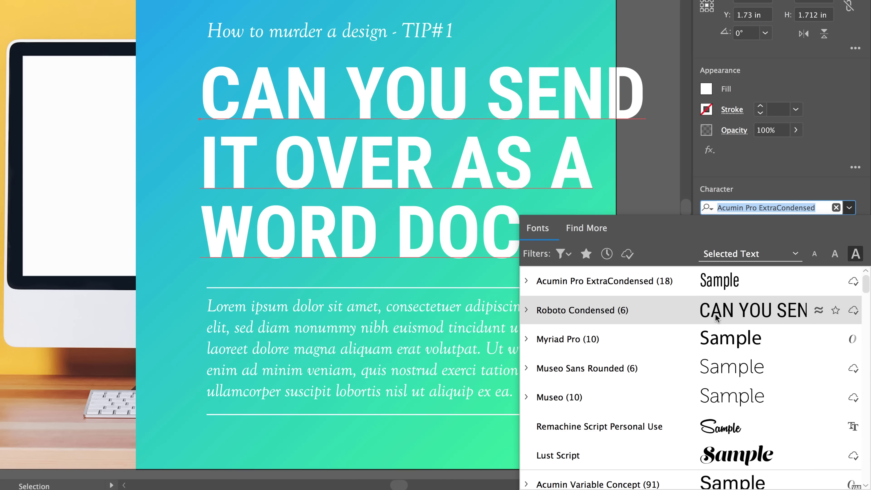
- Preview the font list with the sample texts Typography and "Roger, hungry: ate 236 peaches & cantaloupes in 1904!", and restore Selected Text
left_click(717, 255)
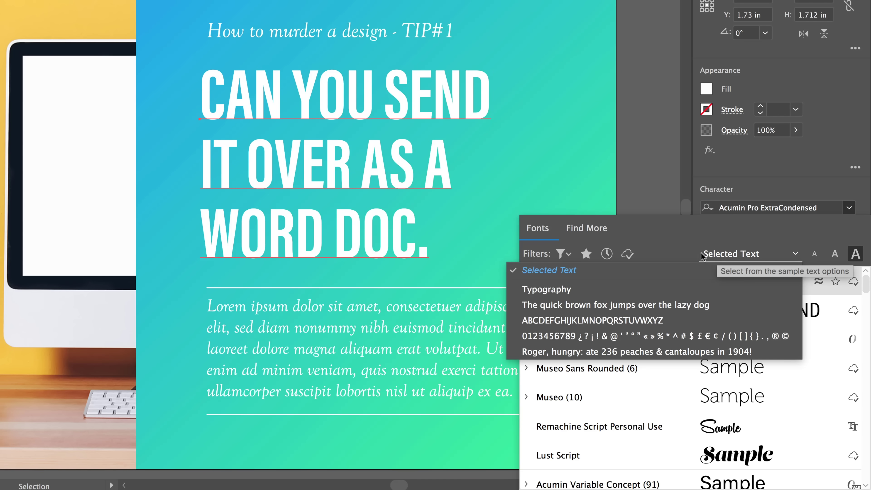
left_click(569, 295)
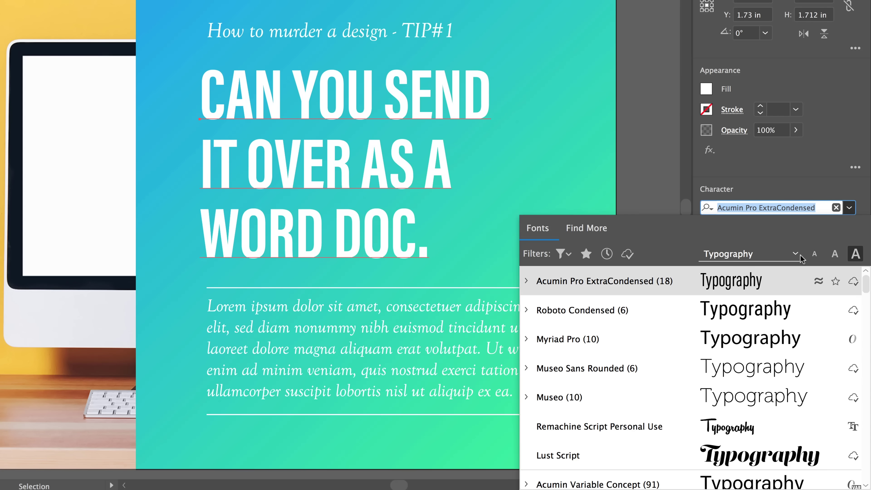
left_click(753, 258)
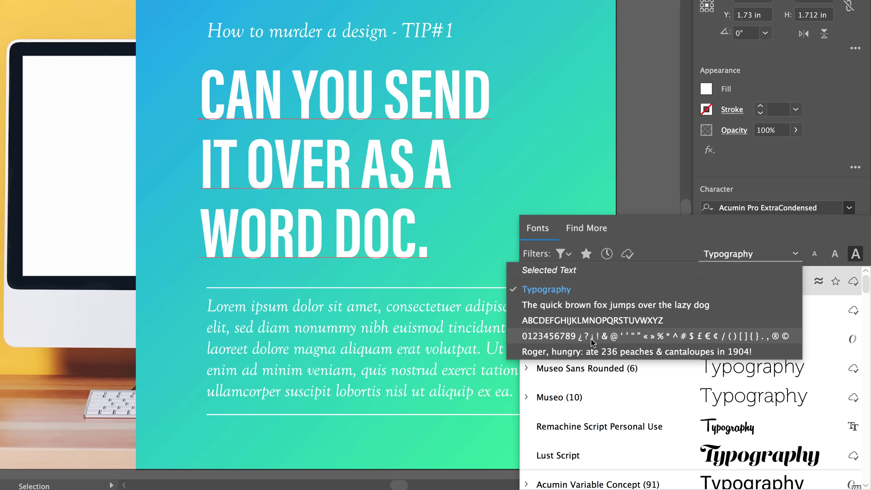
left_click(583, 350)
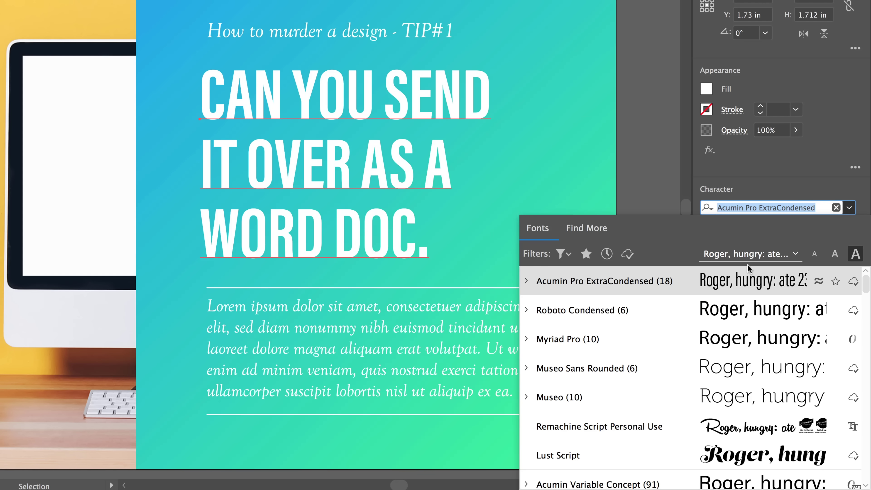
left_click(749, 255)
left_click(532, 273)
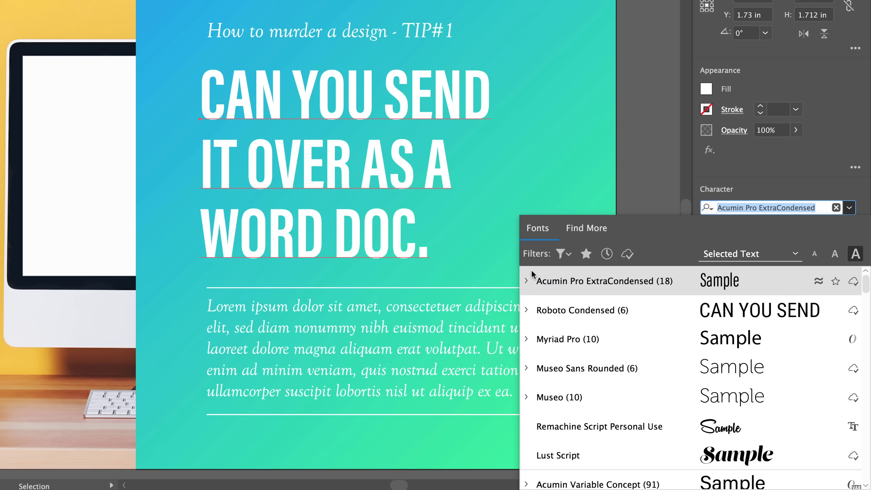
- Set the font list's sample text to Typography, and filter the list by recently added fonts before clearing that filter
left_click(773, 258)
left_click(556, 293)
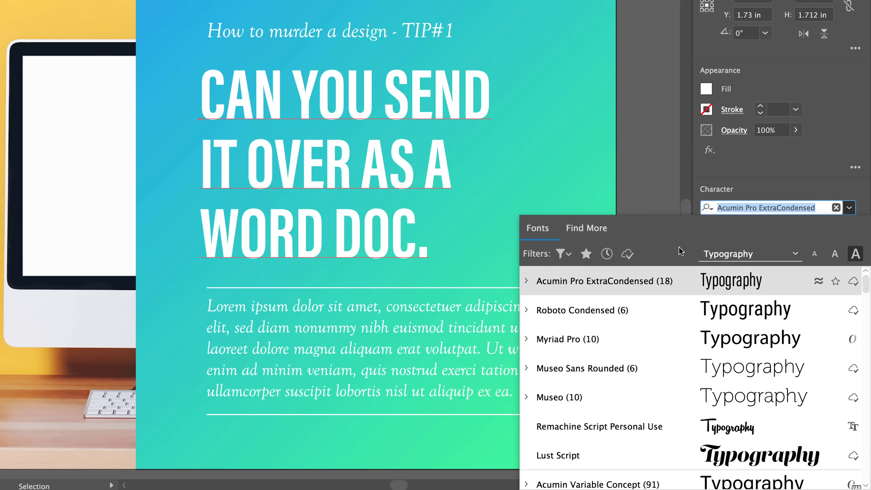
left_click(606, 254)
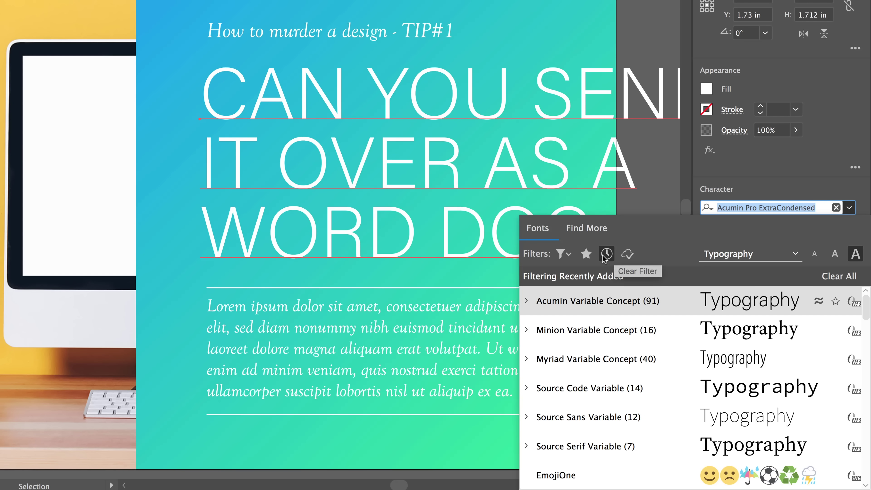
left_click(607, 254)
left_click(605, 251)
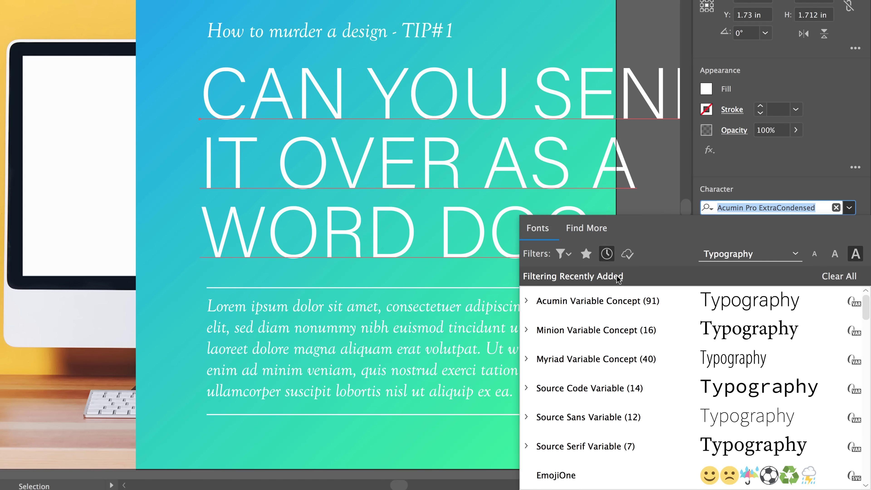
left_click(605, 253)
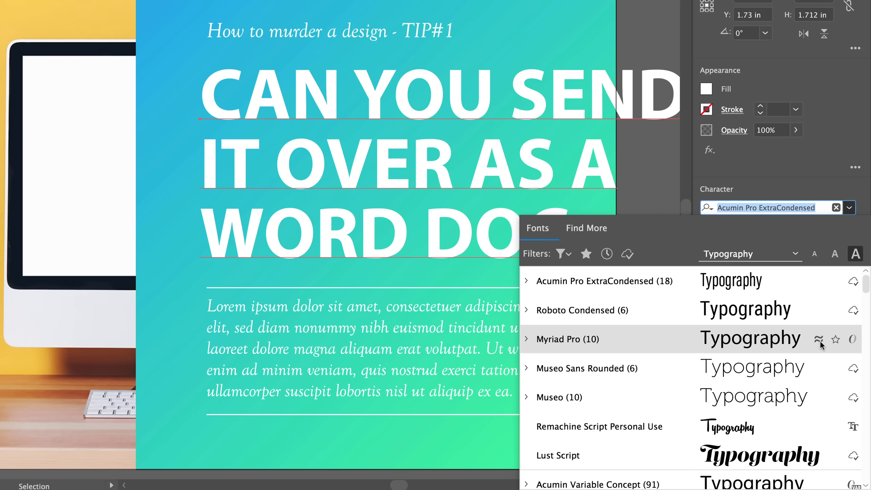
- Mark Myriad Pro and Remachine Script Personal Use as favorites, and show only the favorite fonts before clearing the filter
left_click(836, 339)
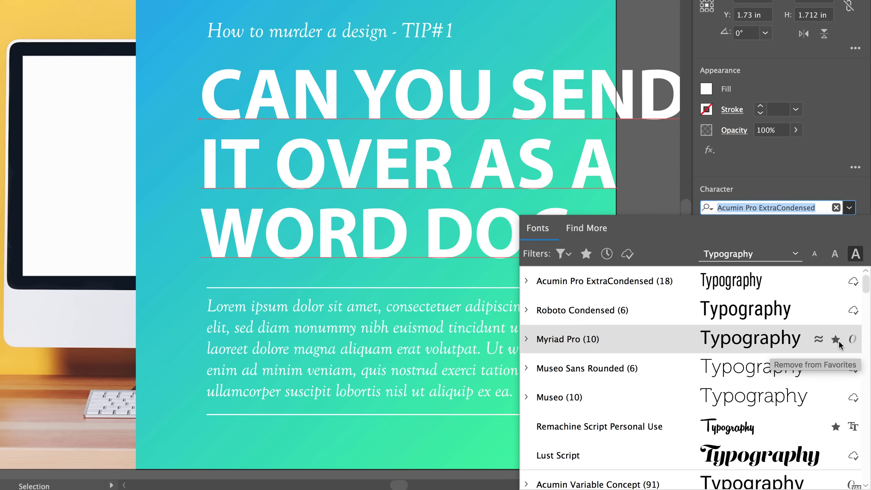
left_click(586, 254)
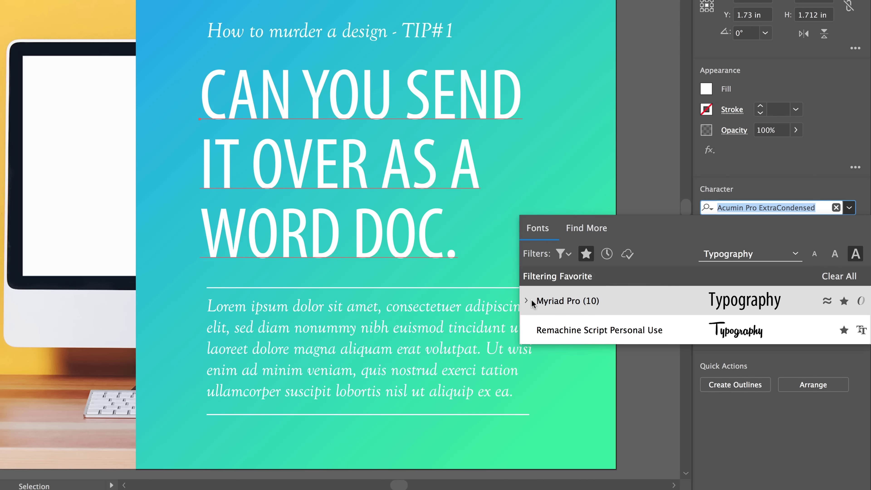
left_click(588, 256)
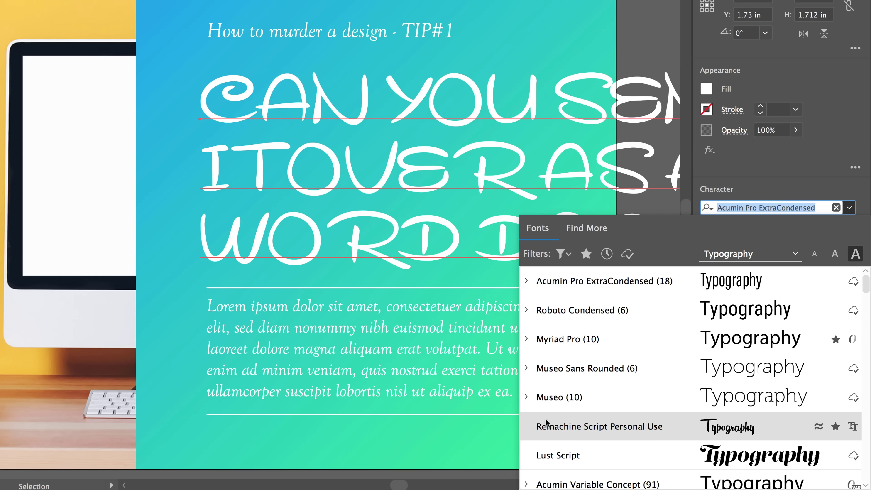
- Browse the fonts similar to Lust Script, undo the stray Sutturah Fat change on the heading, and return to the full font list
scroll(583, 442, "down", 2)
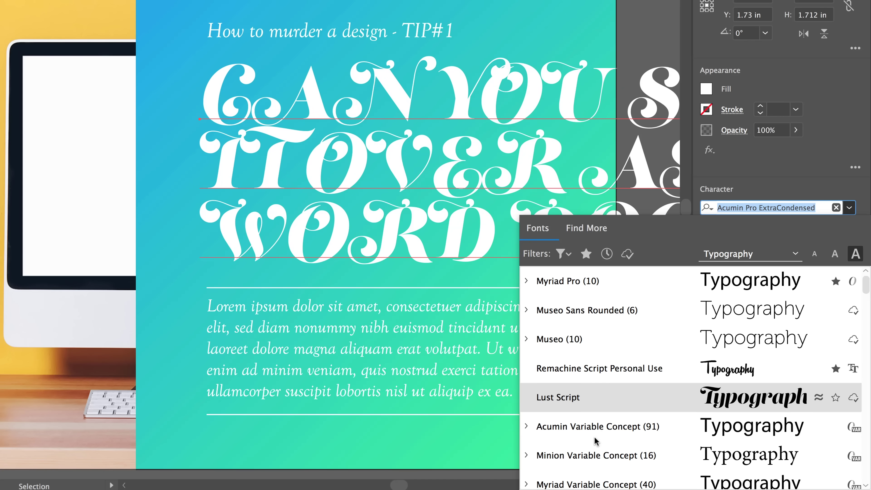
left_click(818, 398)
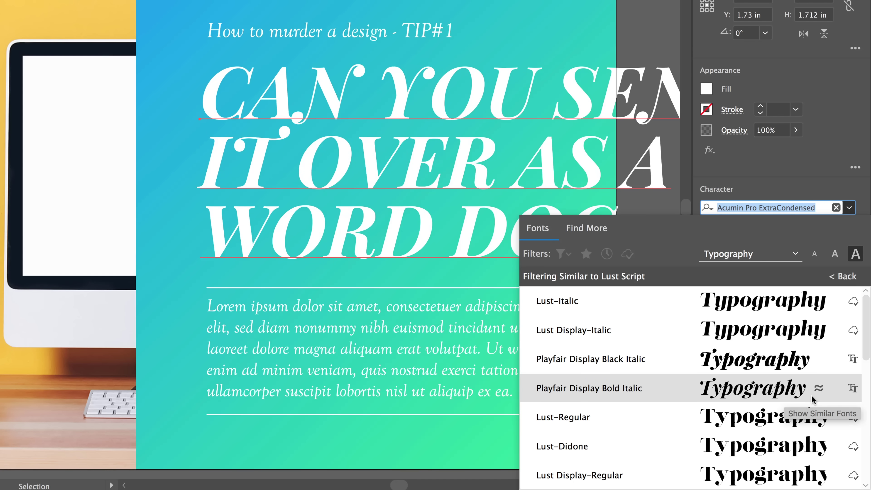
scroll(868, 355, "down", 2)
left_click_drag(868, 354, 867, 446)
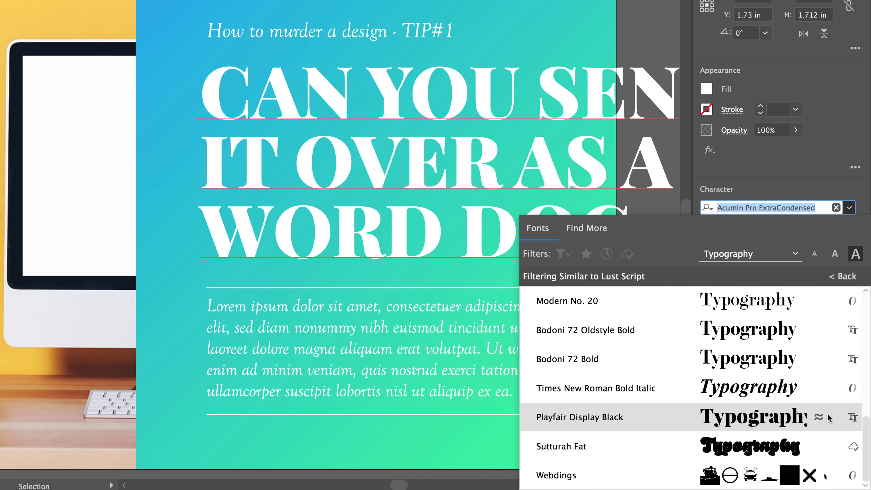
left_click(863, 438)
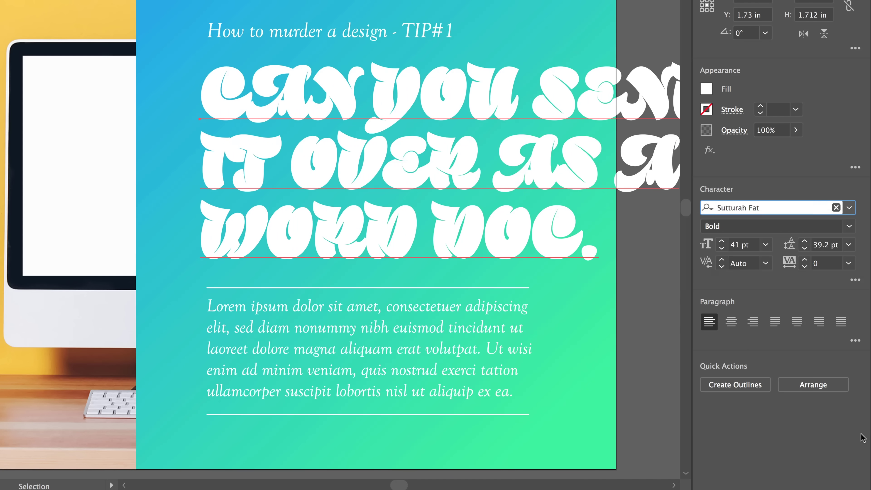
key("ctrl+z")
left_click(850, 208)
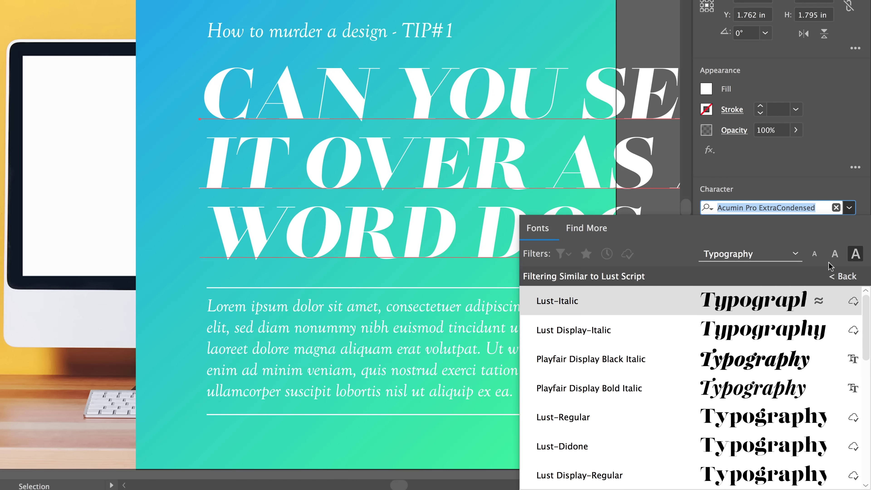
left_click(841, 277)
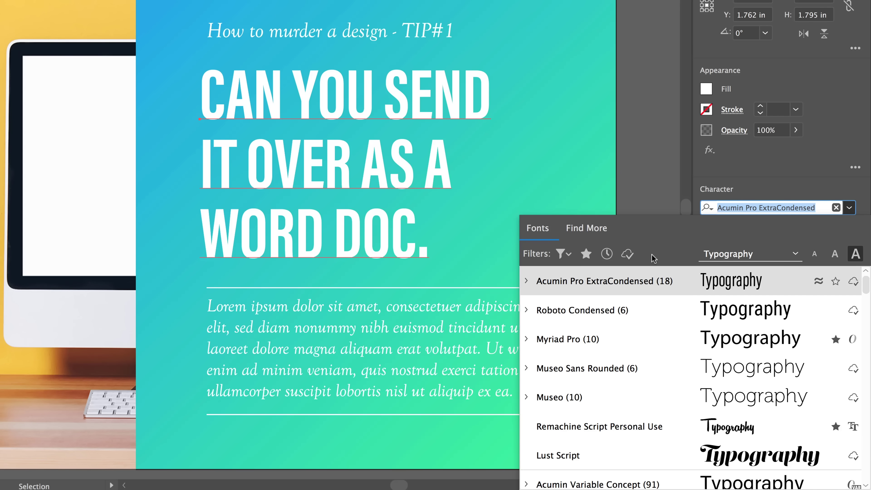
- Filter the font list by active Adobe Fonts, clear the filter, and browse the additional Adobe Fonts available for activation
left_click(628, 255)
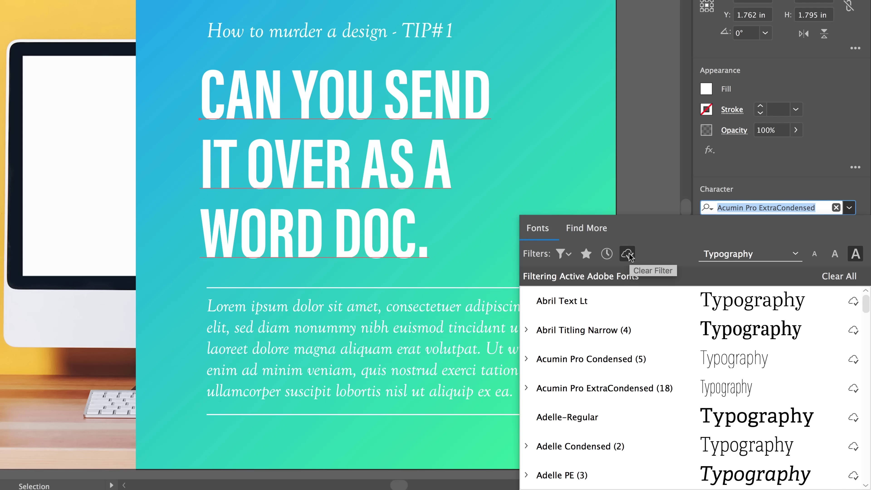
left_click(628, 256)
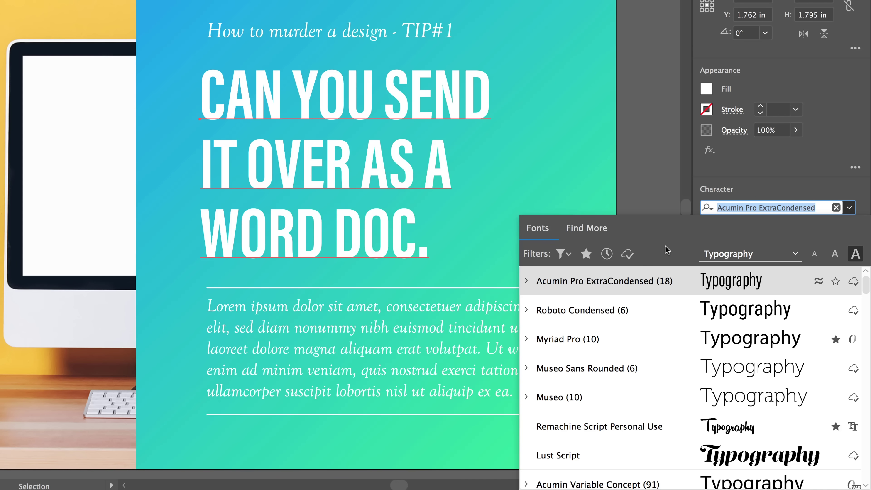
left_click(588, 230)
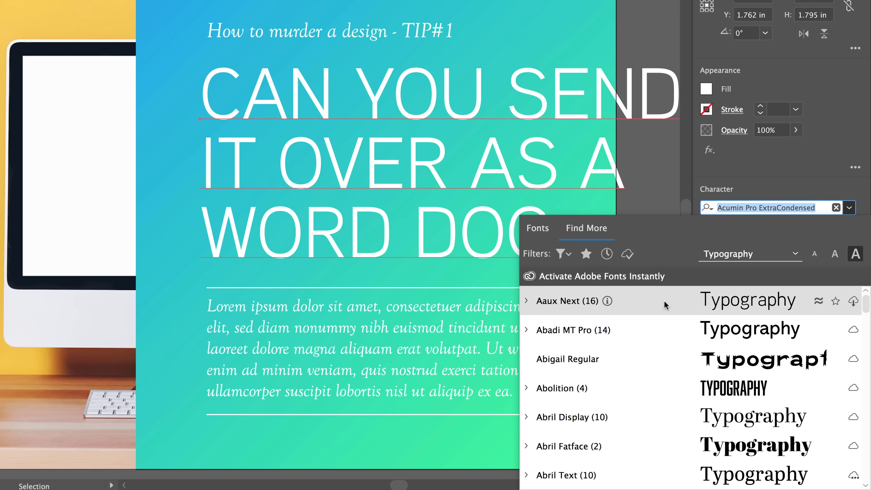
scroll(665, 302, "down", 4)
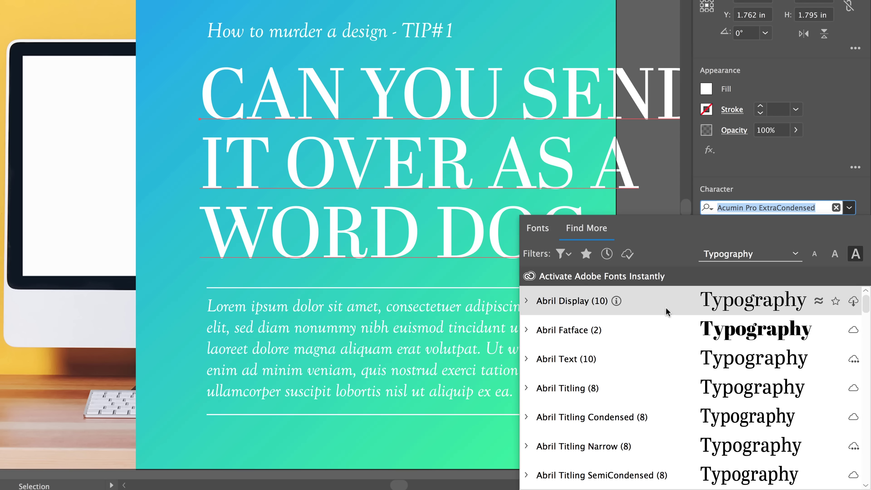
scroll(666, 308, "up", 4)
scroll(665, 319, "down", 10)
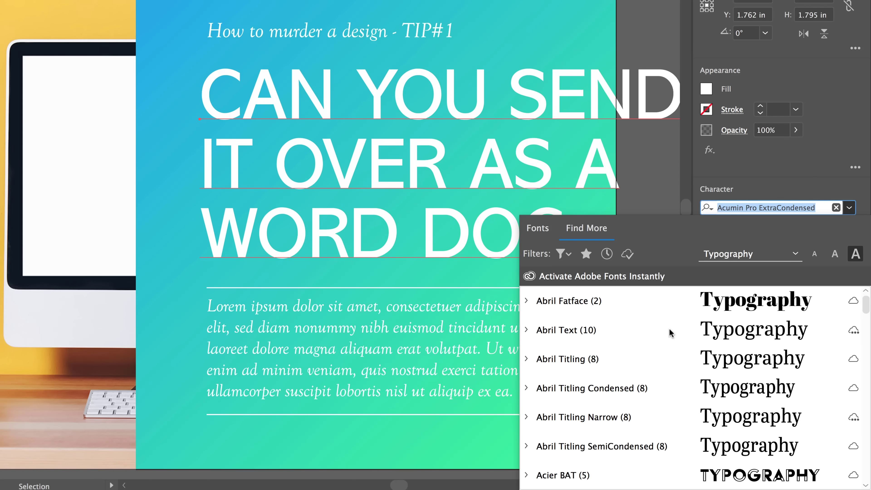
scroll(671, 332, "down", 6)
scroll(671, 332, "up", 16)
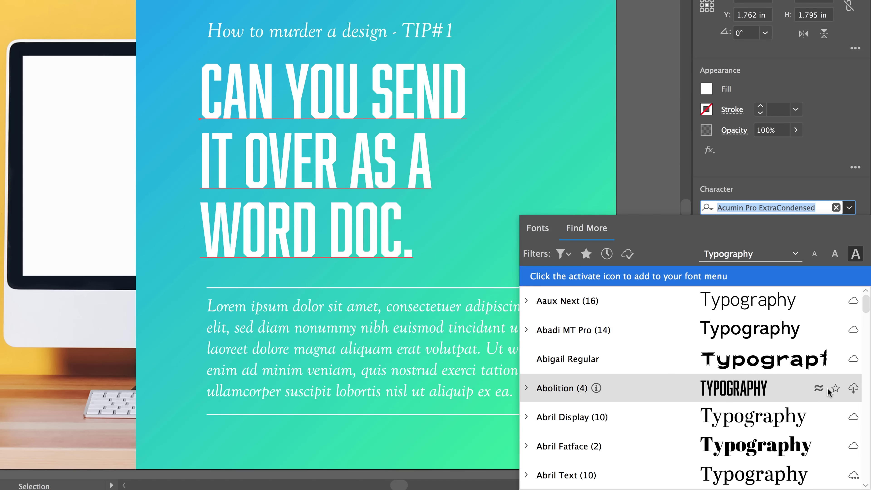
- Show the Adobe Fonts similar to Abolition and activate Komu B
left_click(818, 387)
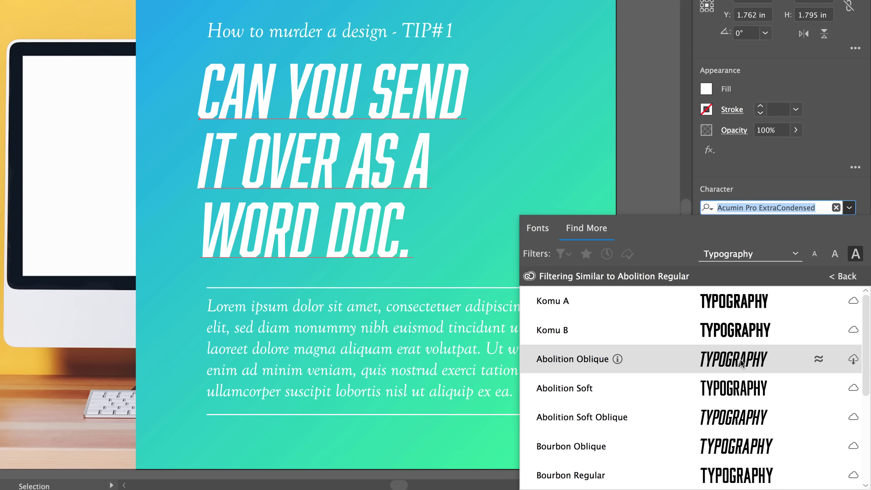
left_click(853, 330)
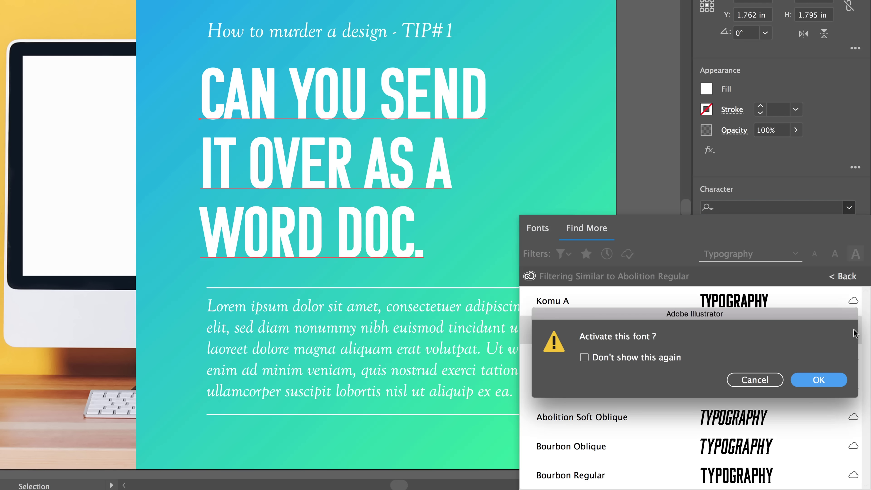
left_click(816, 383)
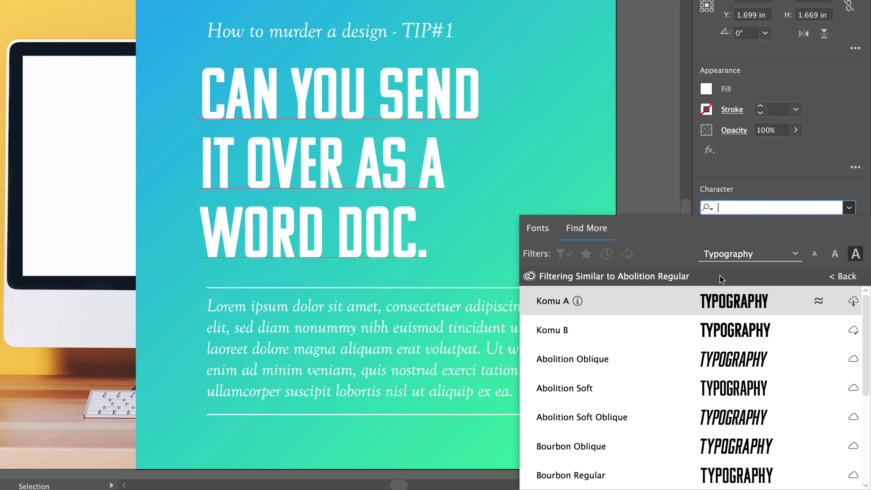
- Close the similar fonts list, search the installed fonts for "kom" and apply Komu B to the heading
left_click(770, 158)
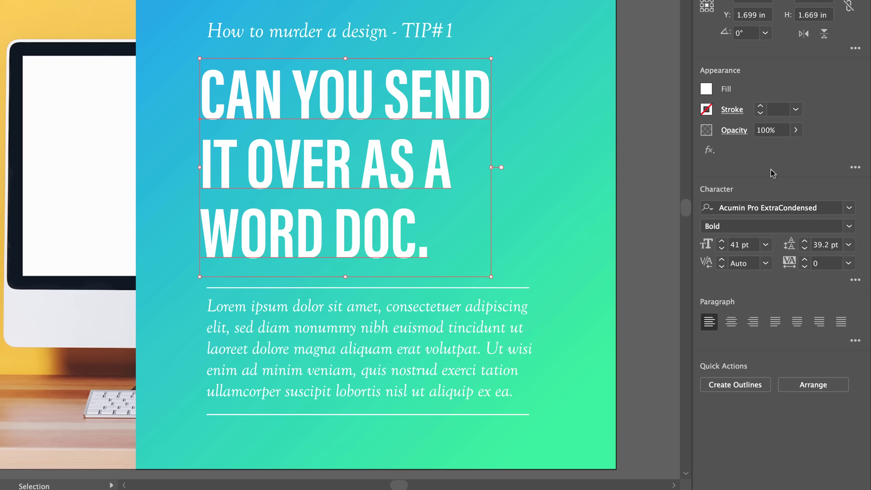
left_click(820, 210)
type("kom")
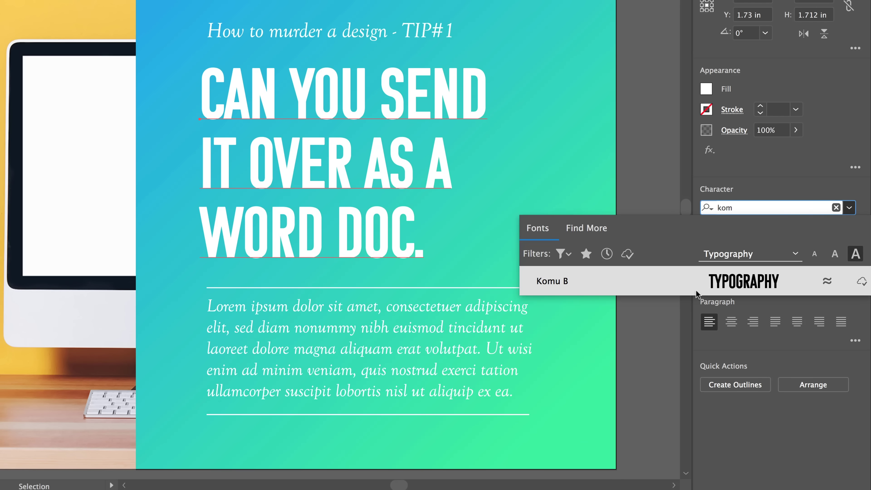
left_click(722, 277)
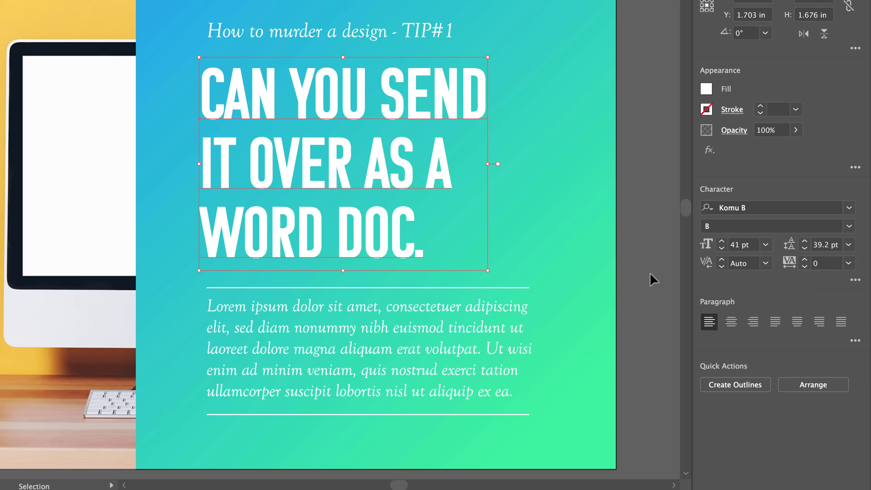
- Reopen the heading's font list and show the additional Adobe Fonts
left_click(850, 209)
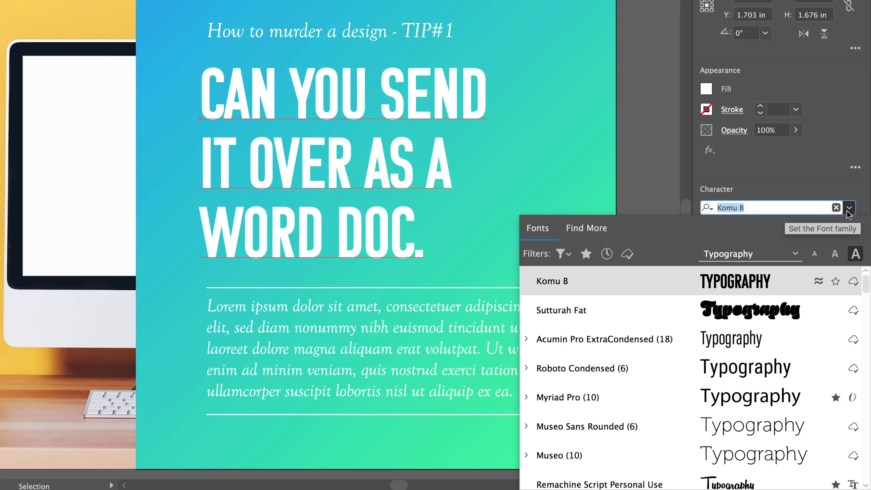
left_click(604, 229)
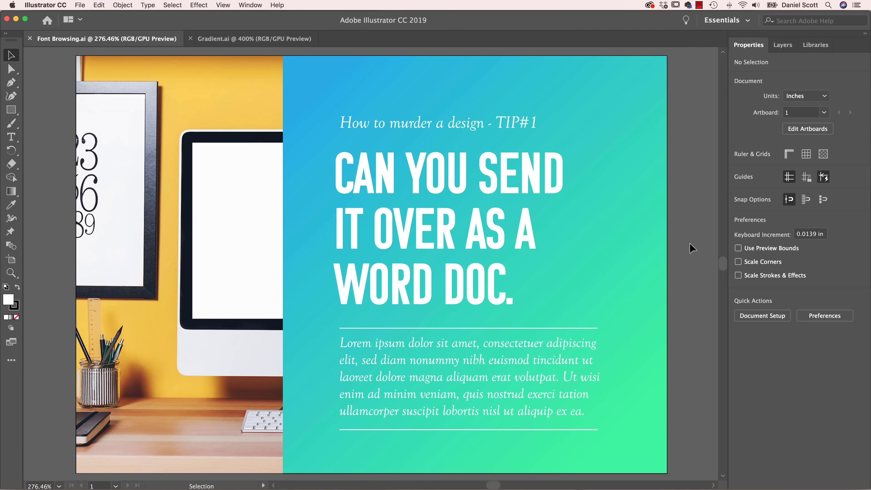
- Select the heading, compare it with the same file in the other Illustrator version, and check its font list in Illustrator CC 2019
left_click(537, 185)
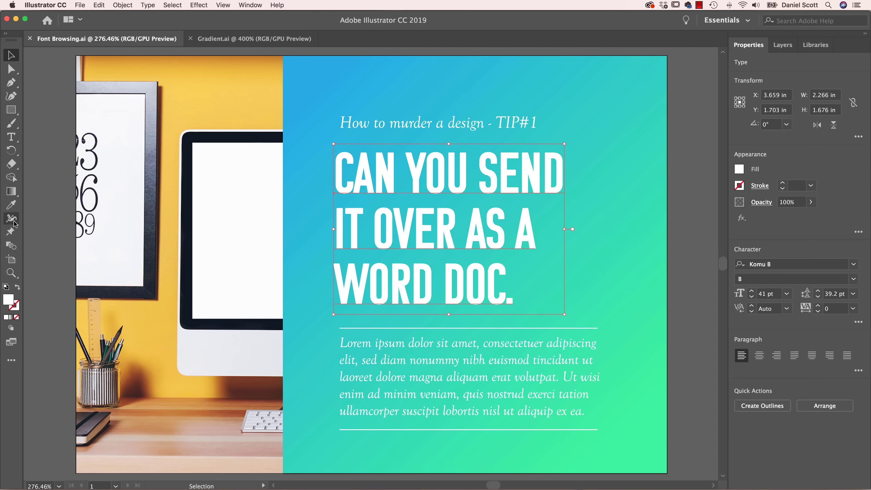
key("super+Tab")
key("super+Tab")
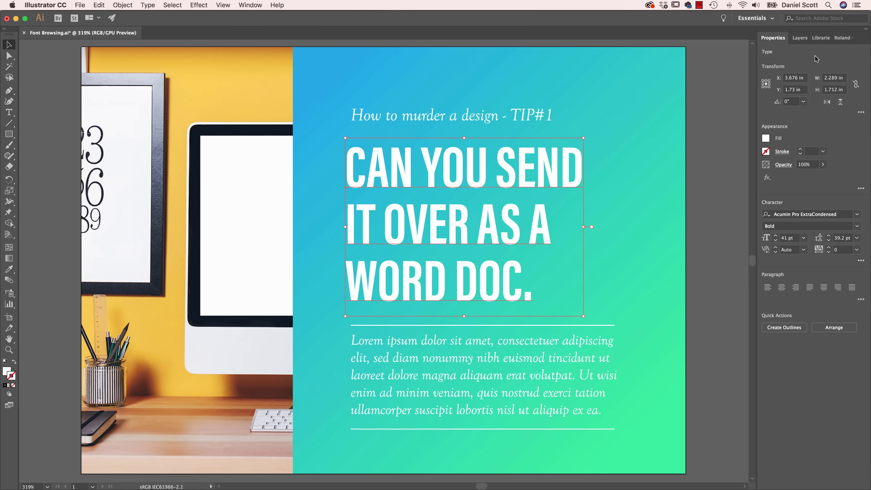
key("super+Tab")
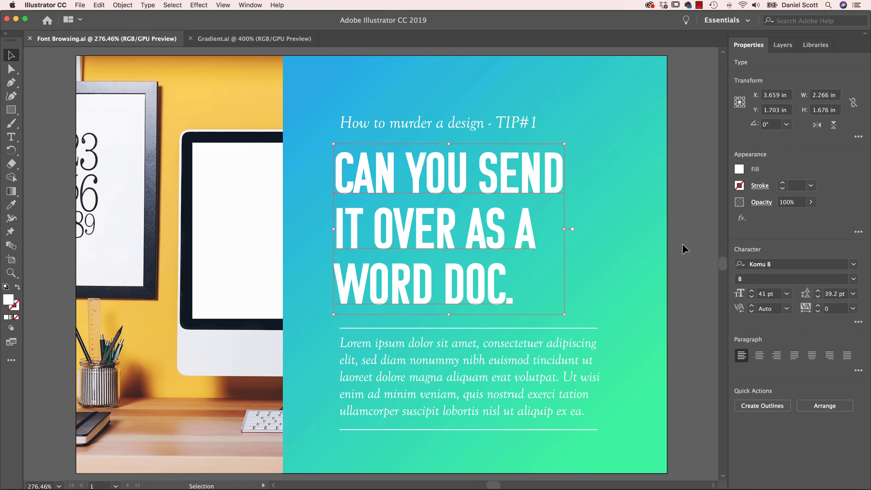
left_click(854, 264)
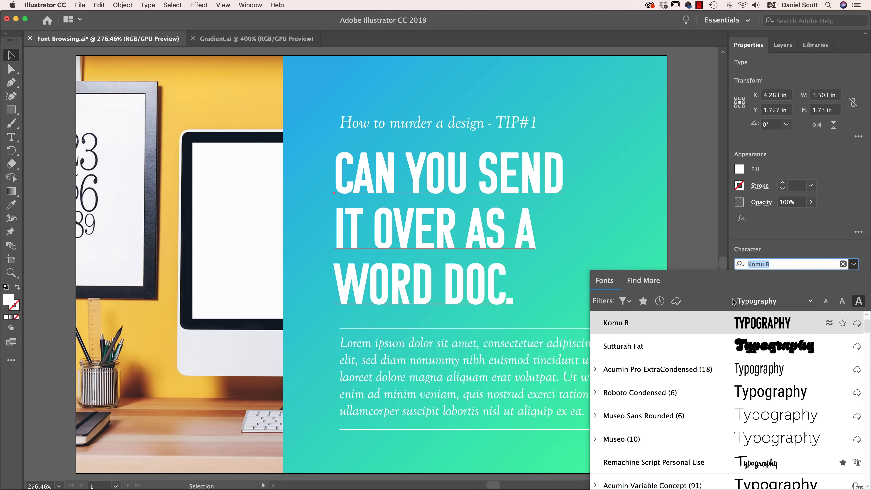
left_click(853, 264)
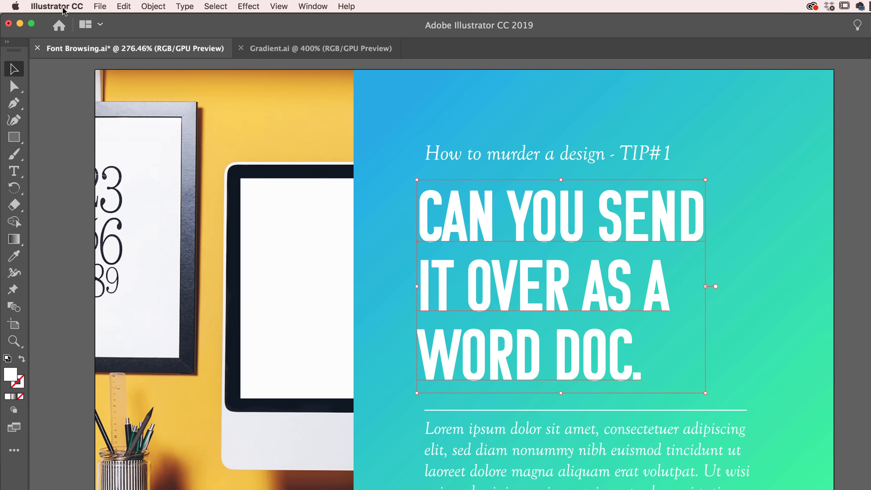
- Open the User Interface preferences, preview UI scaling at the Large end, and set the UI scaling to Small
left_click(73, 8)
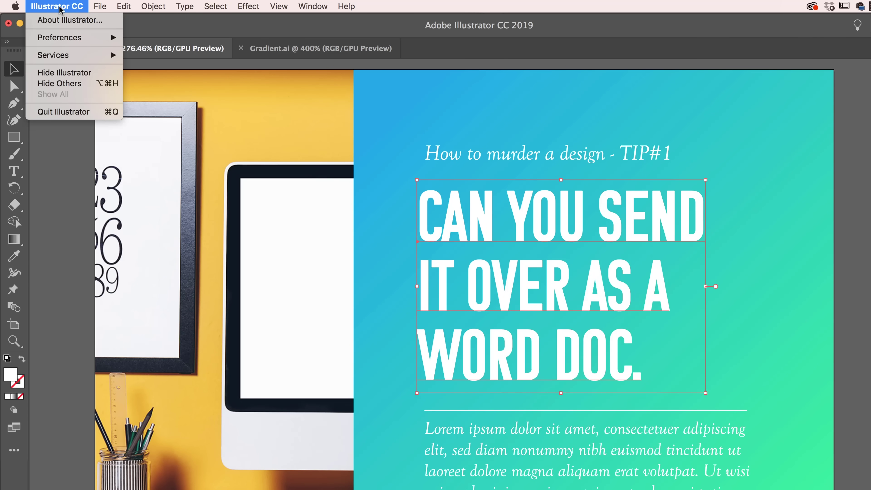
mouse_move(65, 39)
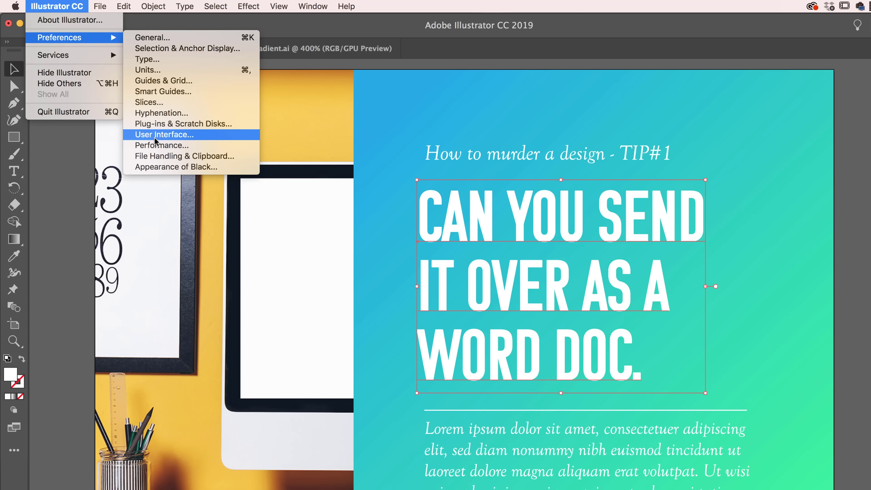
mouse_move(123, 6)
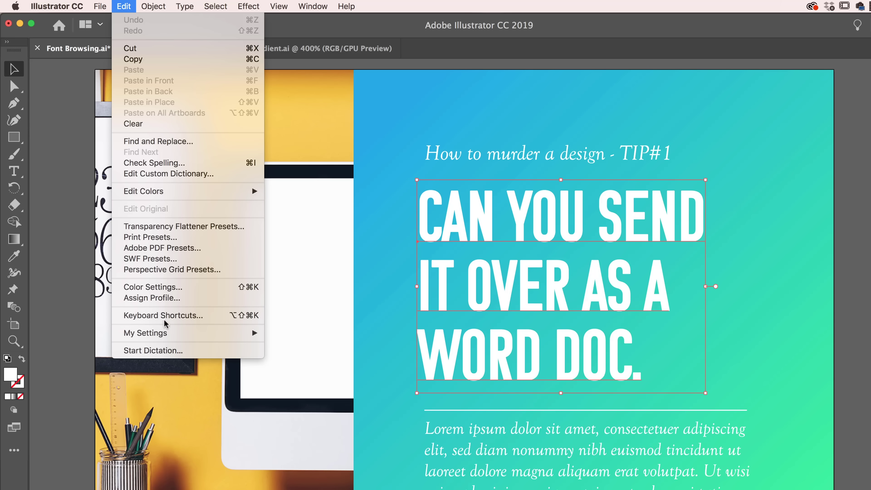
mouse_move(57, 6)
mouse_move(103, 38)
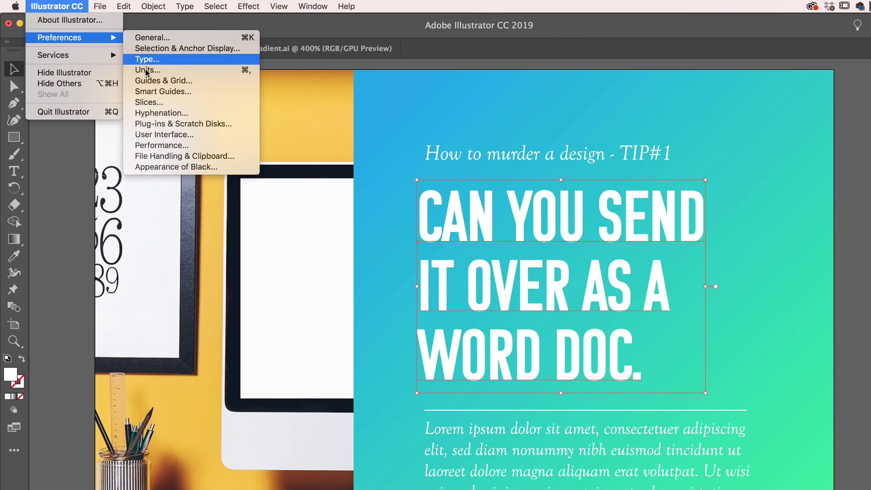
left_click(148, 136)
left_click_drag(836, 99, 639, 94)
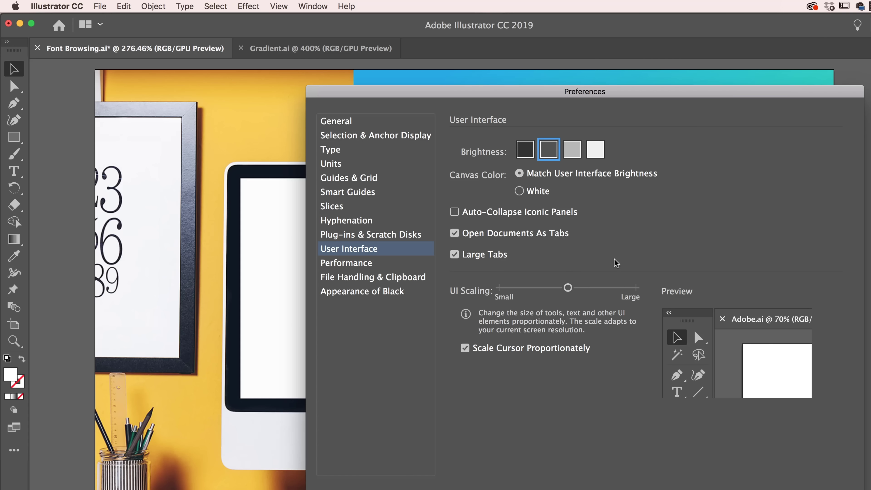
left_click_drag(568, 288, 709, 285)
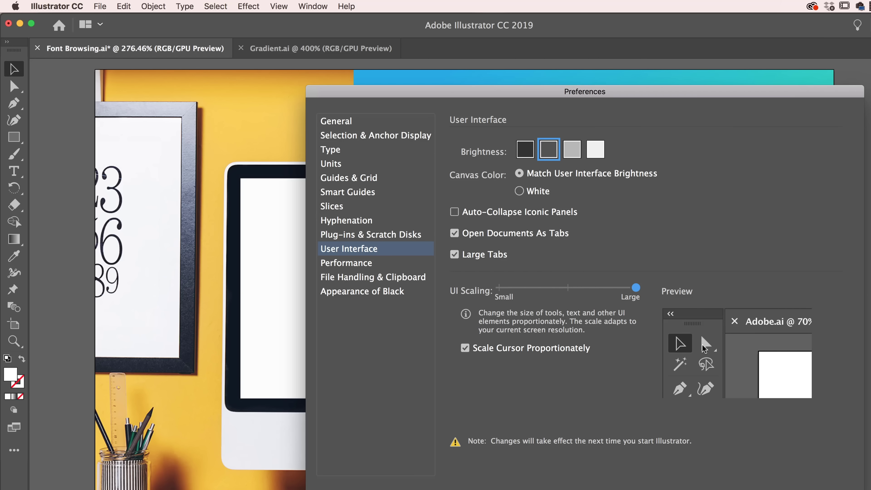
left_click_drag(636, 287, 500, 290)
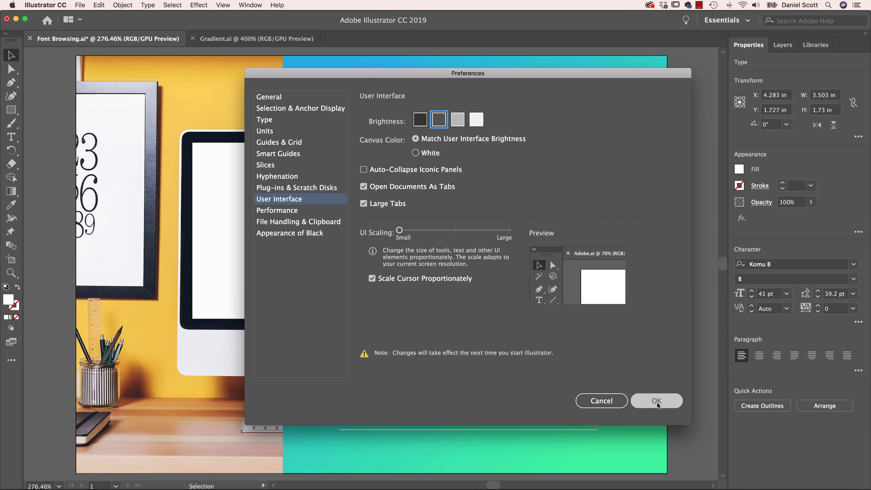
- Apply the UI scaling preference and restart the application, saving the changes to Font Browsing.ai
left_click(670, 409)
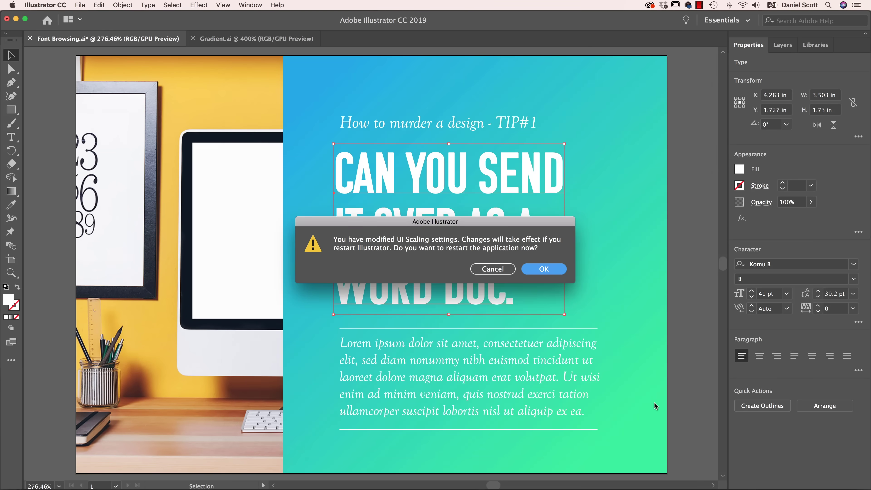
left_click(548, 271)
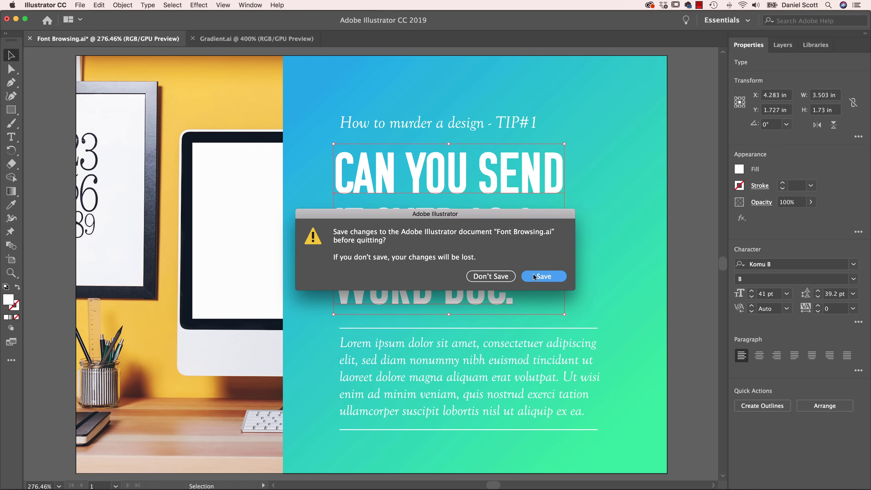
left_click(511, 279)
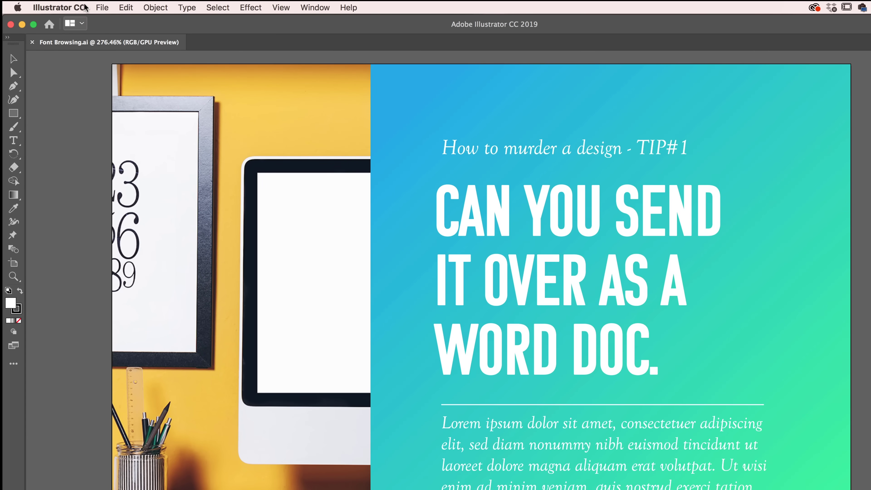
- Reopen the recent file Gradient.ai
left_click(91, 6)
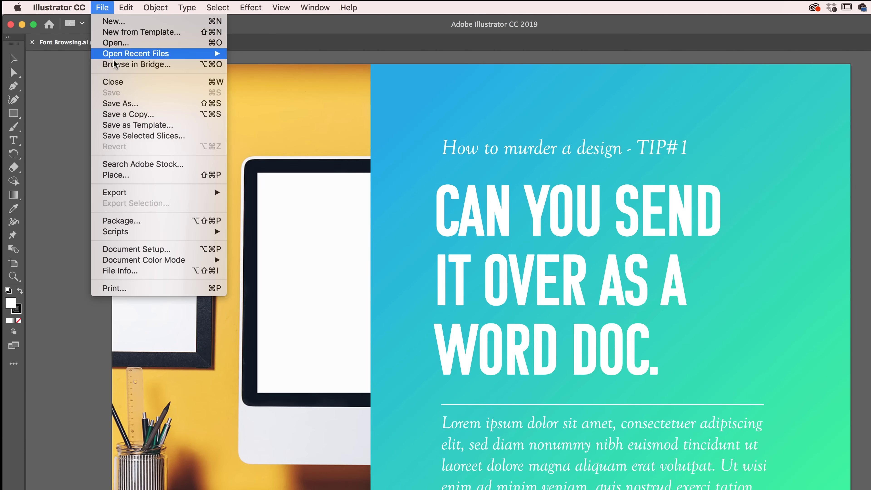
mouse_move(118, 53)
left_click(275, 64)
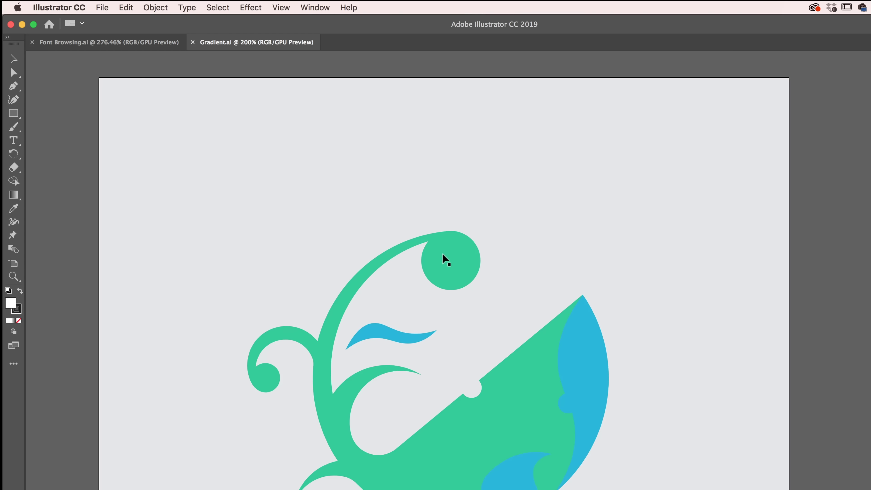
- Select the anchor point on the right edge of the green circle ending the upper curl, using the Direct Selection tool, and view it at 600%
left_click(445, 259)
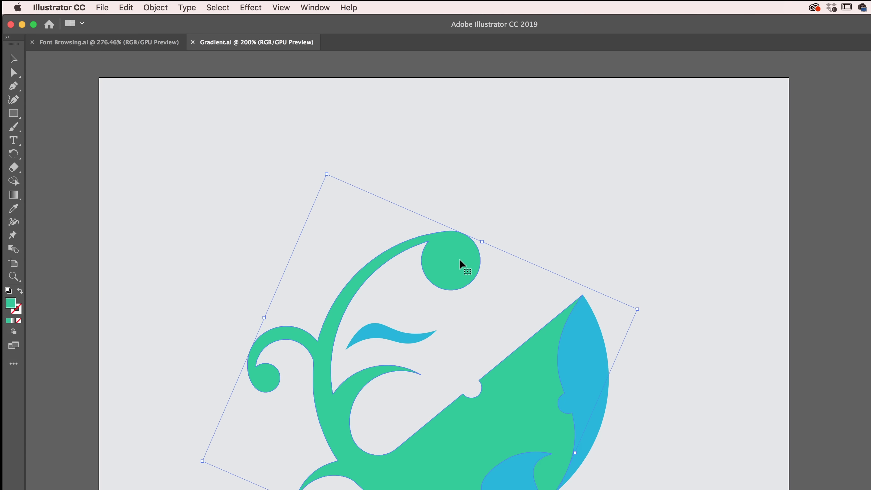
key("a")
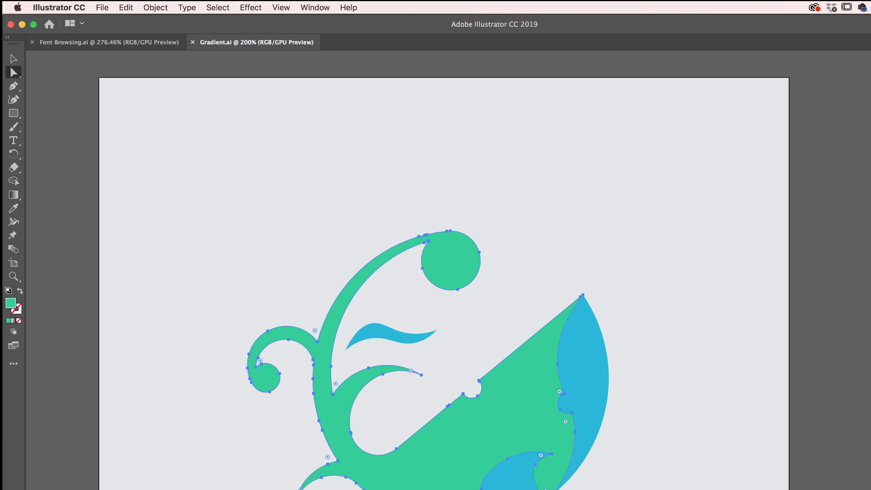
left_click_drag(381, 183, 522, 301)
left_click(480, 252)
key("super+equal")
key("super+equal")
key("super+equal")
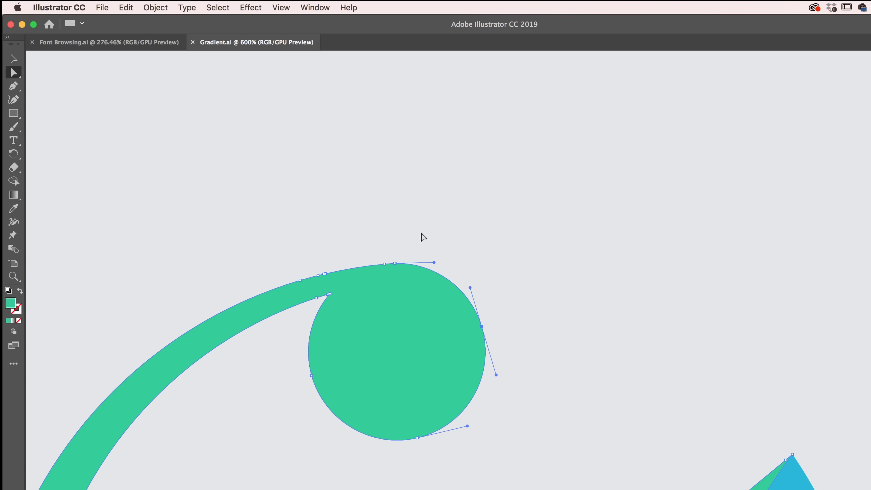
- Set the anchor point, handle and bounding box display size to Max in the Selection & Anchor Display preferences
left_click(80, 7)
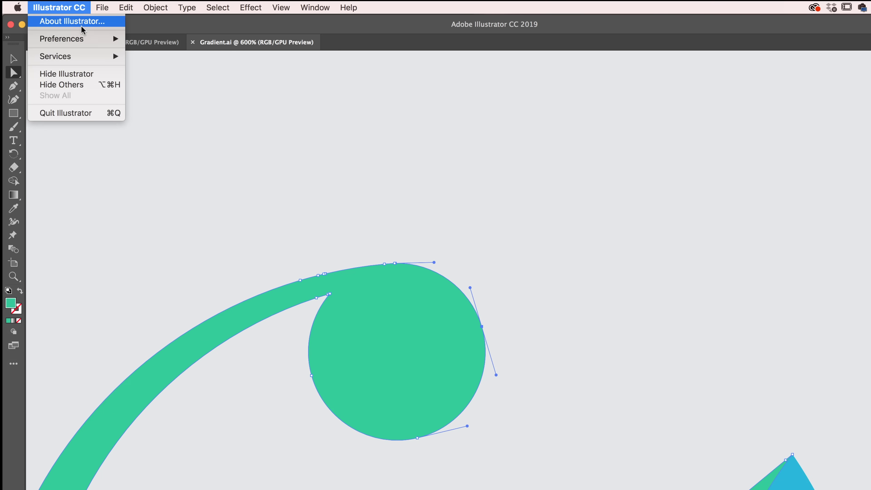
mouse_move(78, 44)
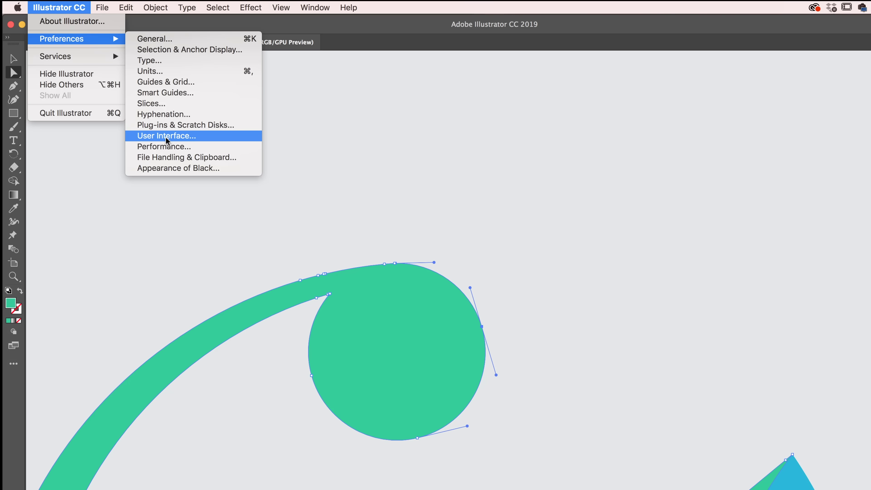
left_click(150, 48)
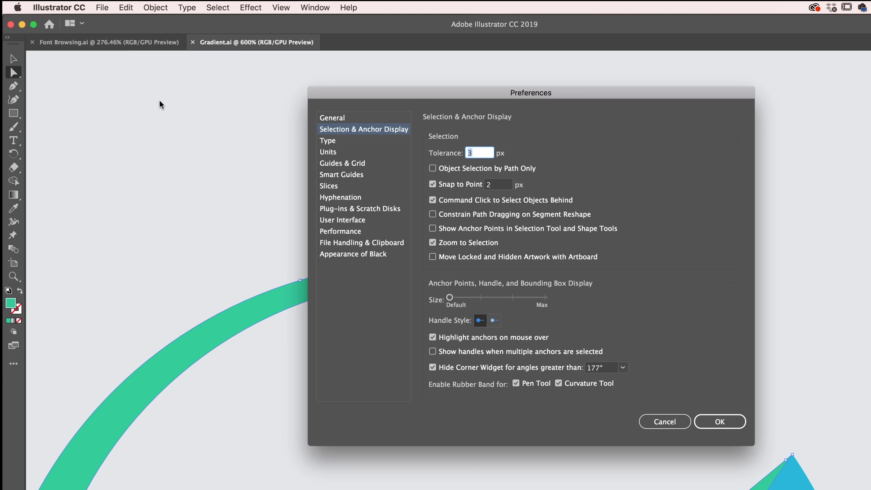
left_click(450, 300)
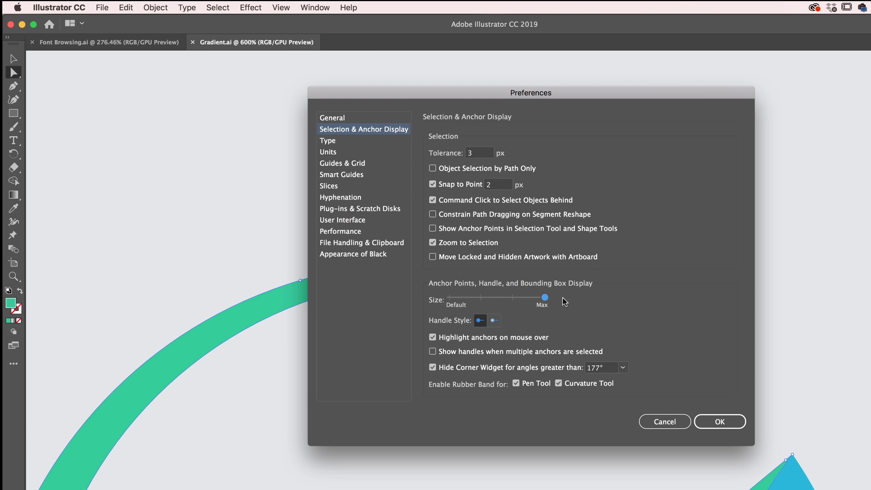
left_click(740, 425)
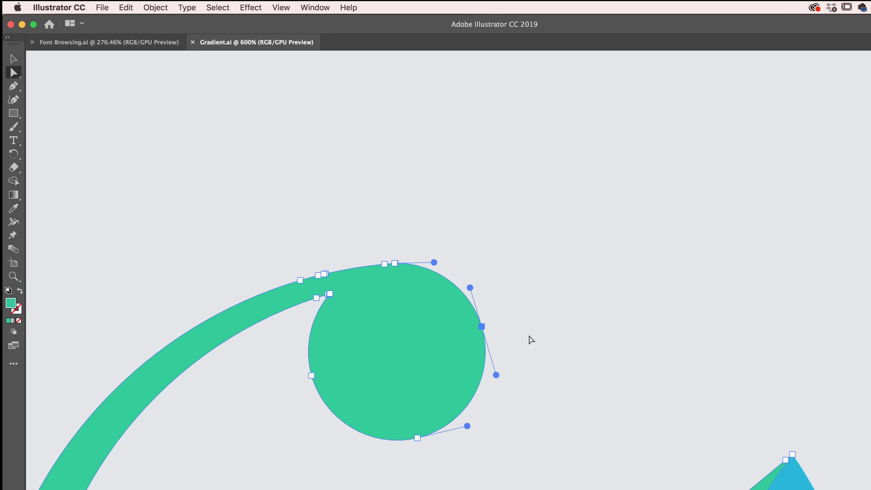
- Set the anchor and handle display size to one notch above Default, and reselect the anchor on the green circle's right edge
left_click(70, 7)
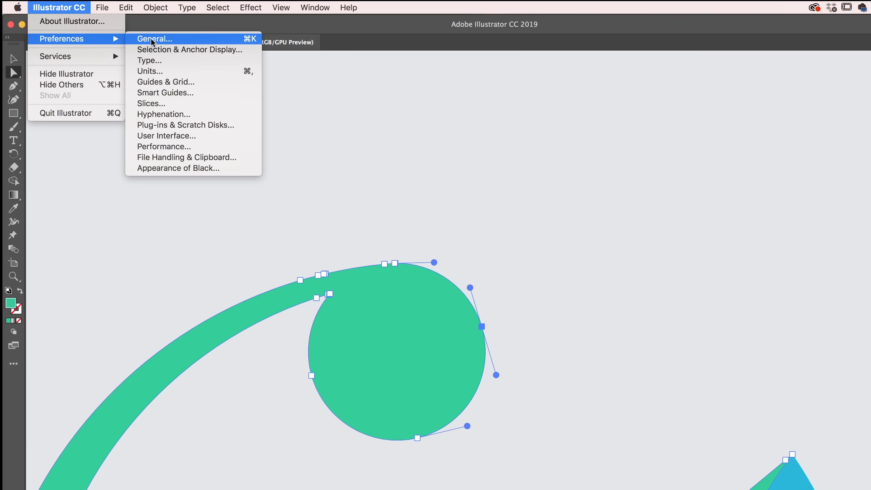
left_click(155, 48)
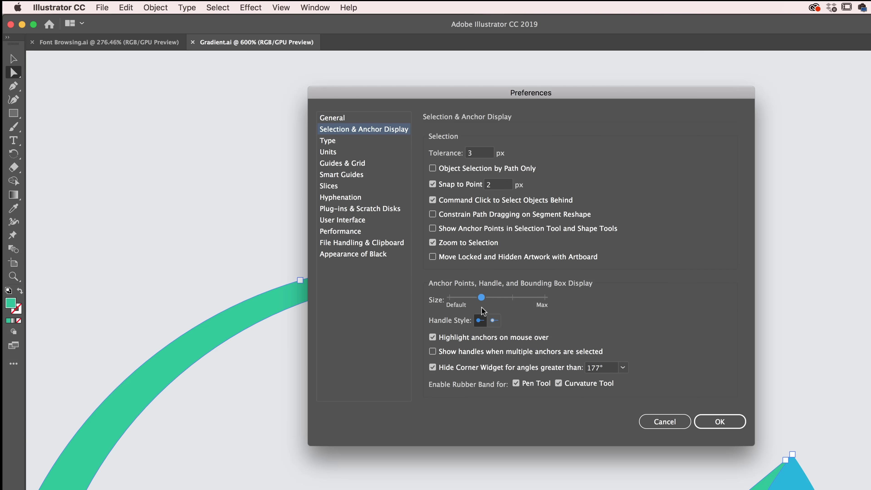
left_click(707, 421)
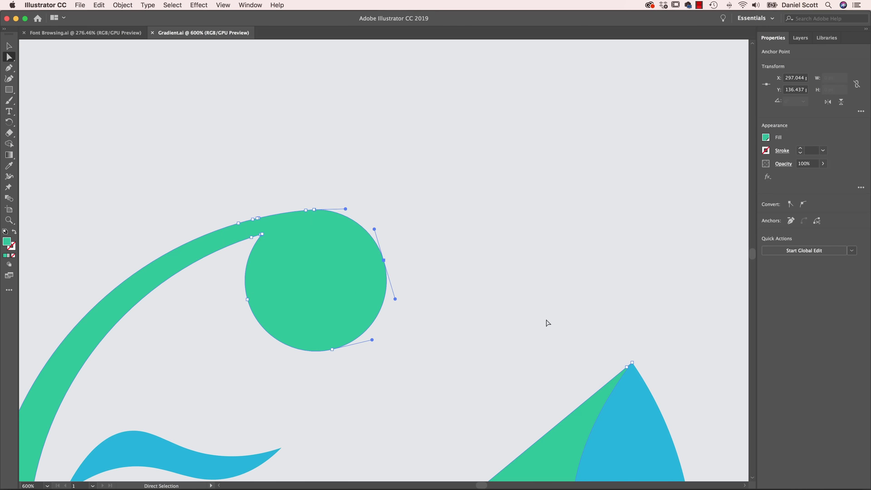
left_click(414, 185)
left_click_drag(376, 212, 409, 295)
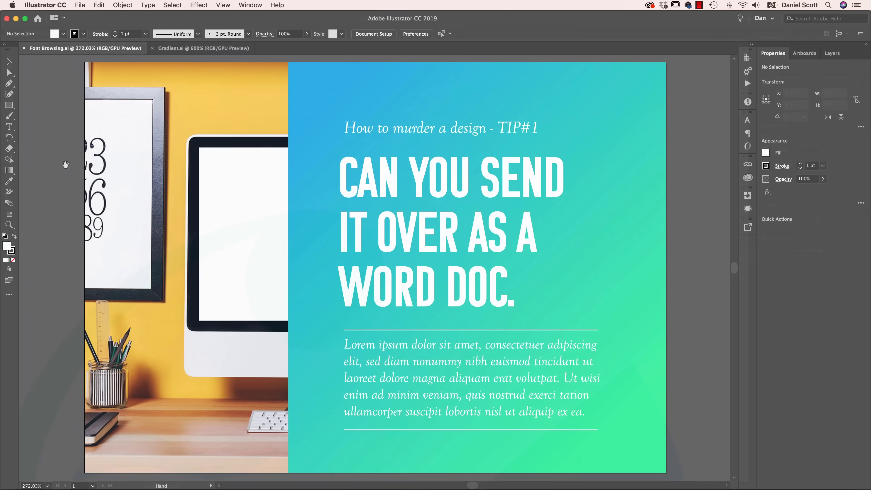
- Open Puppet Pin.ai from the Exercise Files folder
left_click(80, 4)
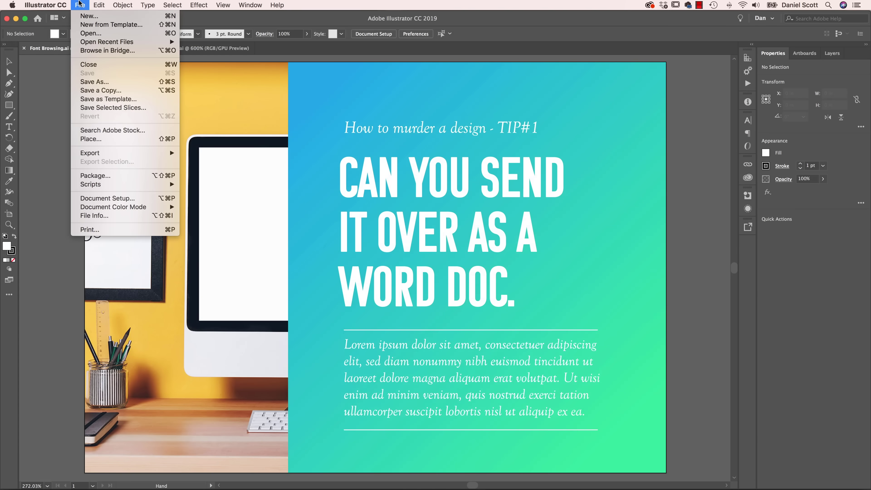
left_click(91, 33)
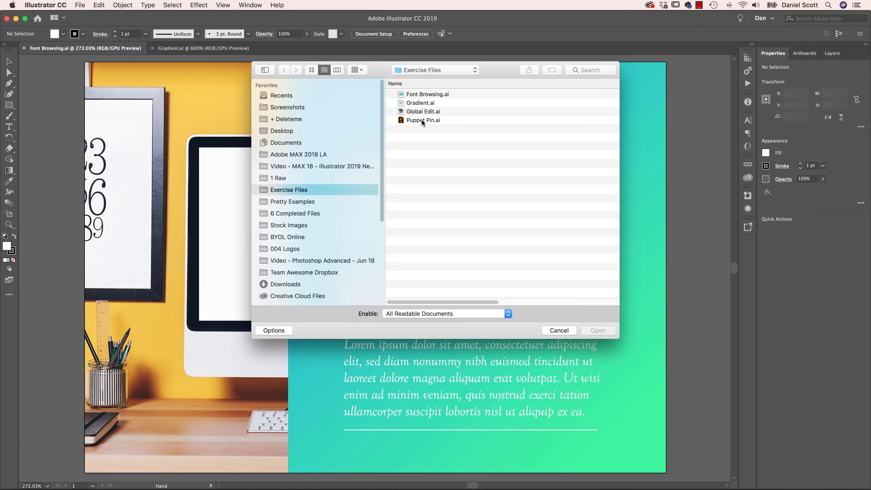
left_click(422, 121)
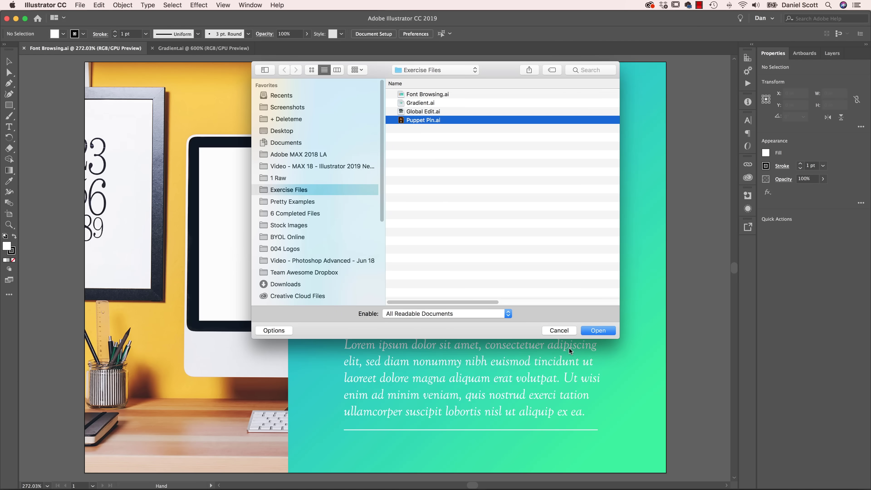
left_click(601, 328)
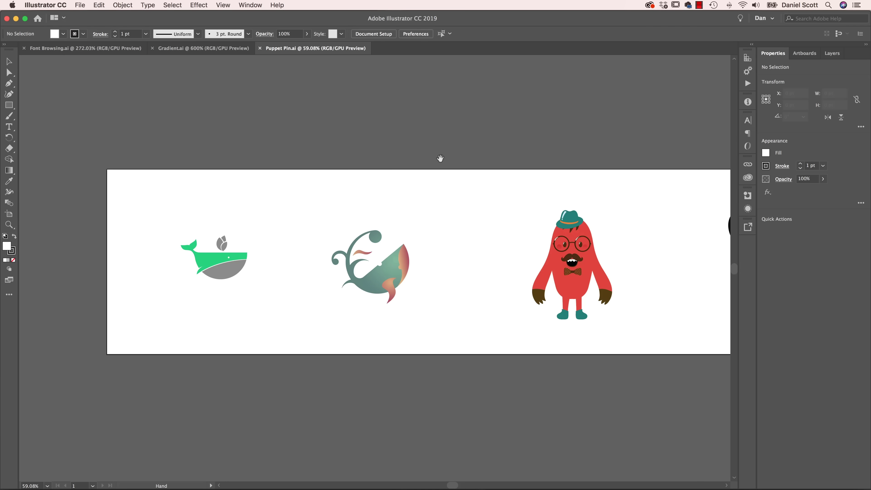
left_click_drag(435, 160, 398, 159)
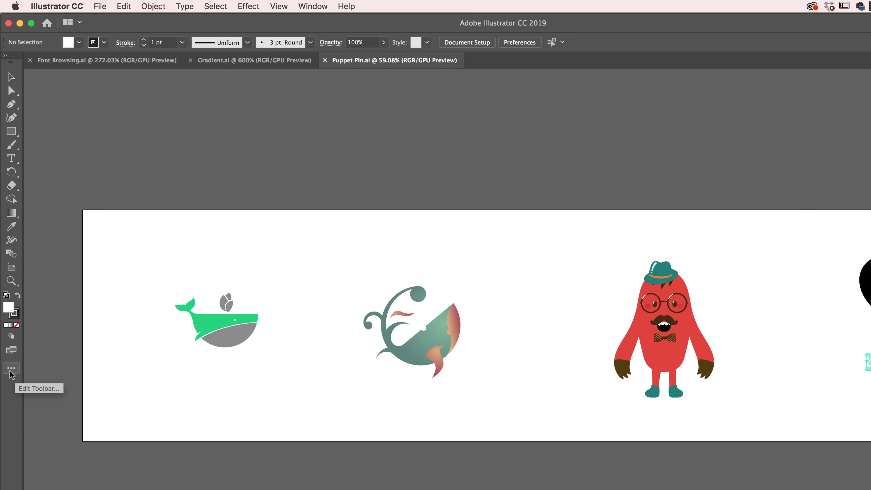
- Show the list of all tools and switch the toolbar to the Advanced set
left_click(12, 370)
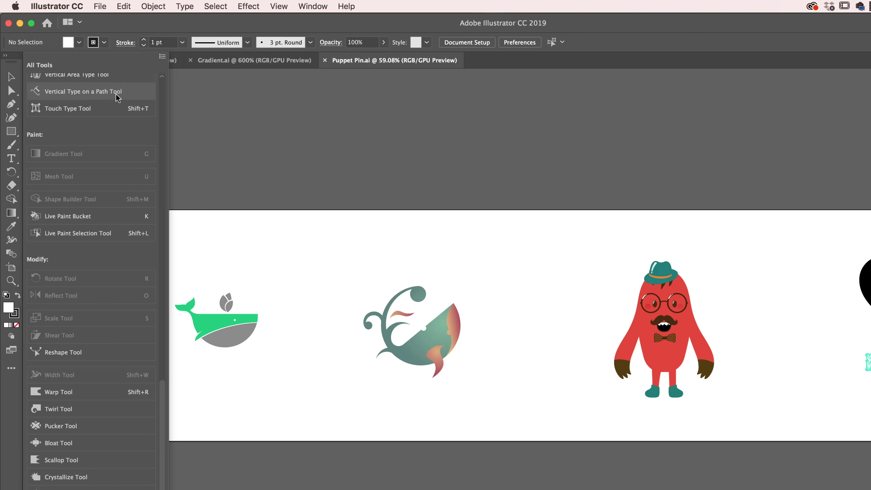
left_click(162, 57)
left_click(182, 83)
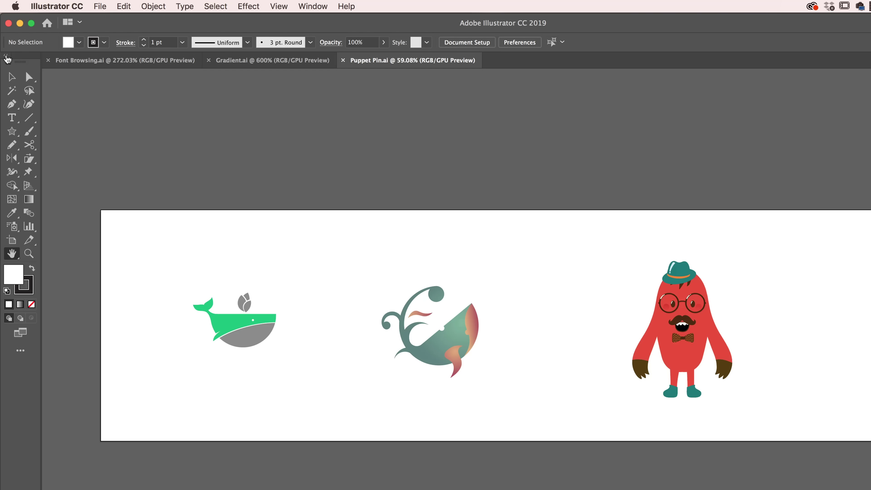
- Toggle the Advanced toolbar between its two-column and single-column layouts, leaving it in a single column
left_click(6, 55)
left_click(5, 55)
left_click(6, 55)
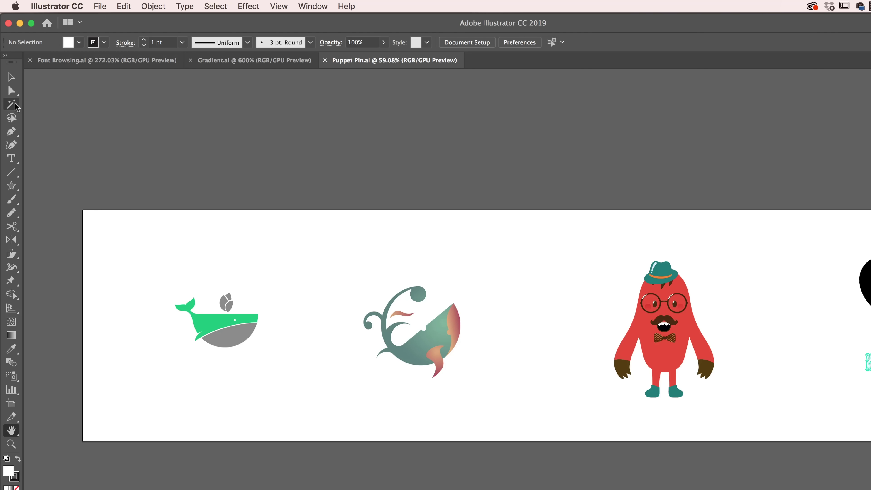
left_click(5, 56)
left_click(6, 57)
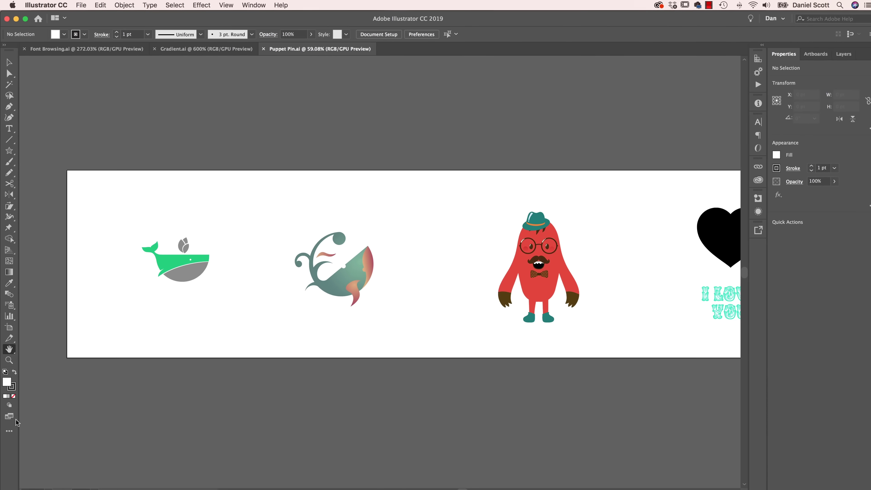
- Switch the toolbar back to the Basic tool set
left_click(9, 431)
left_click(132, 46)
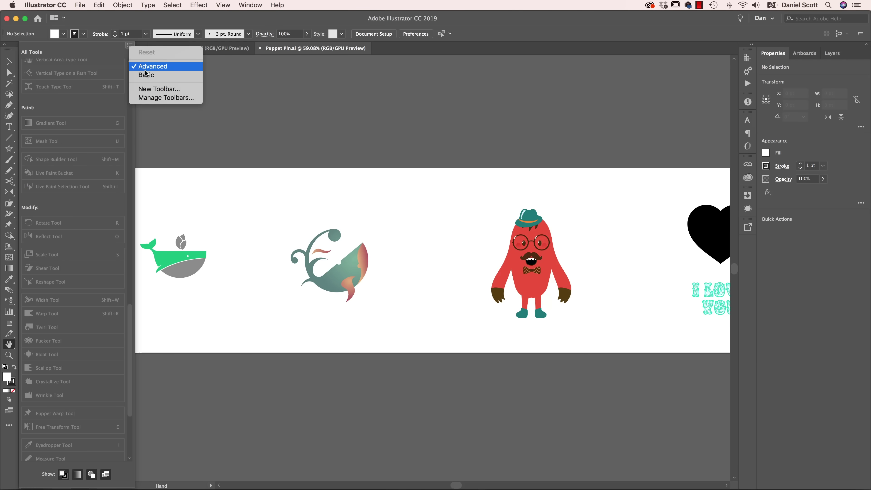
left_click(146, 75)
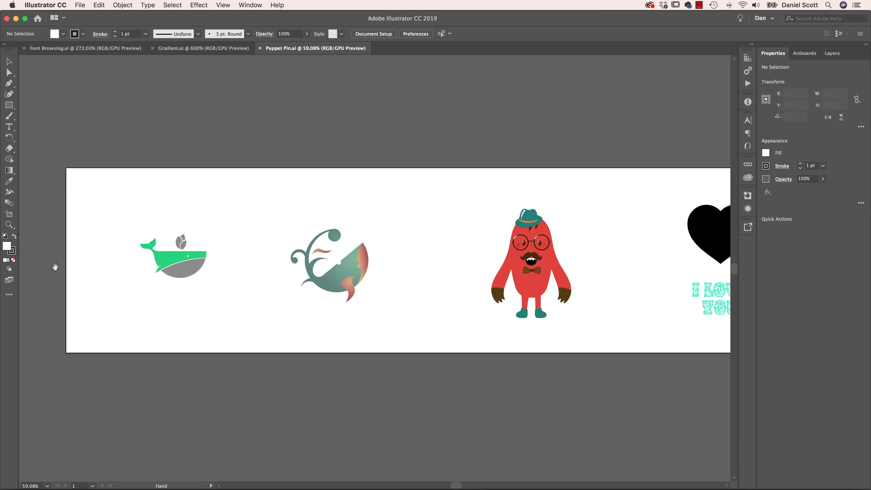
- Show the list of all tools and add the Puppet Warp Tool from the Modify category to the toolbar
left_click(9, 295)
mouse_move(132, 315)
left_mouse_down()
mouse_move(134, 106)
mouse_move(122, 230)
left_mouse_up()
scroll(122, 230, "down", 10)
scroll(111, 271, "up", 10)
scroll(110, 207, "up", 10)
left_click_drag(121, 115, 127, 358)
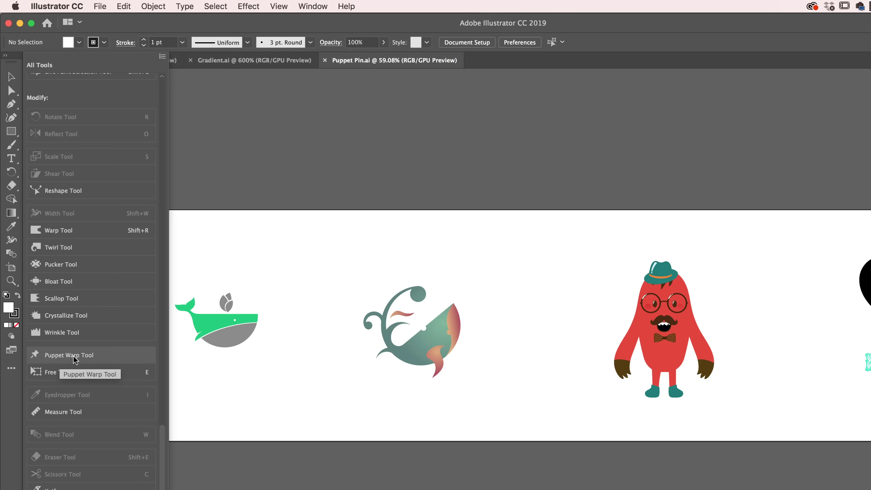
left_click_drag(75, 359, 9, 273)
left_click_drag(42, 338, 11, 267)
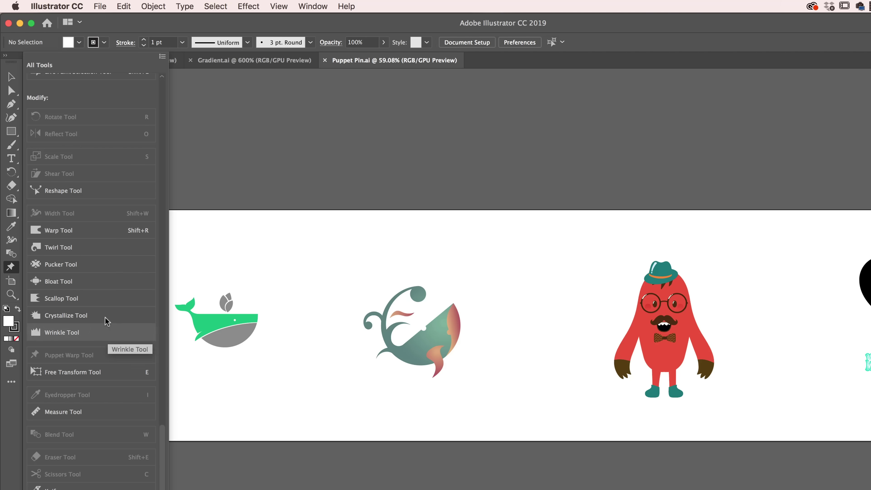
- Add the Warp, Twirl, Pucker, Bloat, Crystallize and Wrinkle tools together to the toolbar, leaving out the Scallop Tool
left_click(93, 231)
left_click(112, 332, "shift")
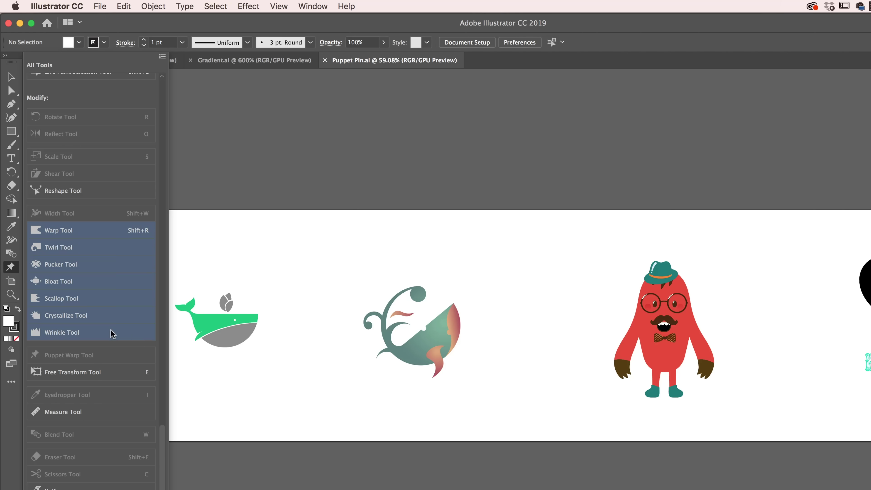
left_click(88, 248, "super")
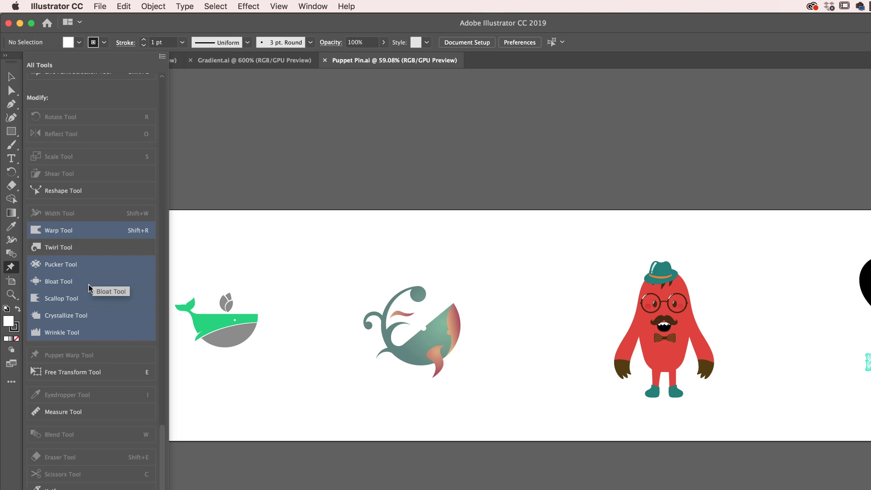
left_click(93, 246, "super")
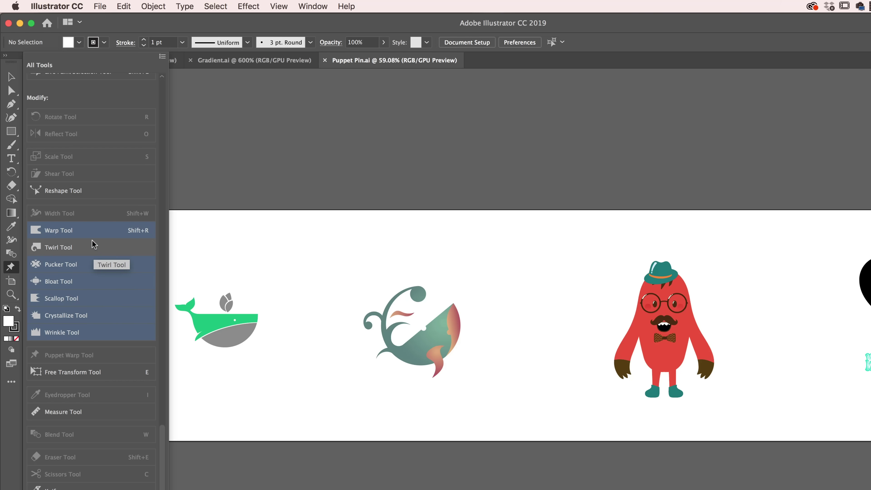
left_click(91, 234, "super")
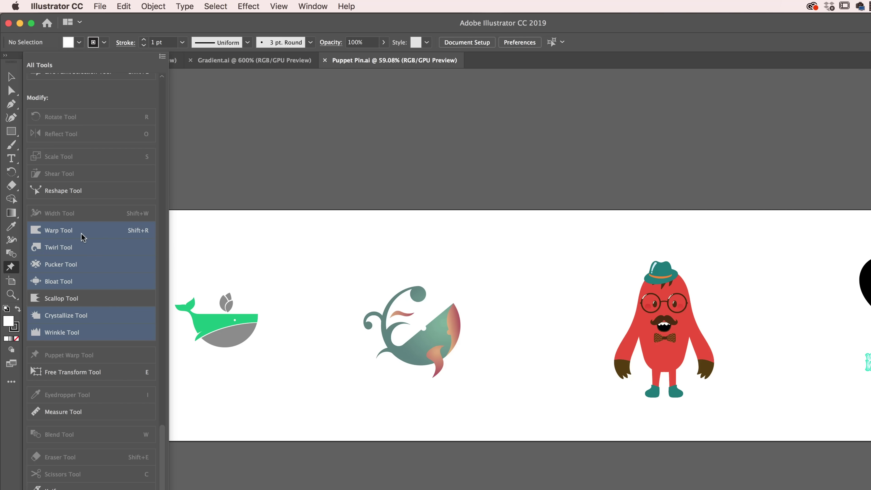
left_click_drag(21, 230, 13, 225)
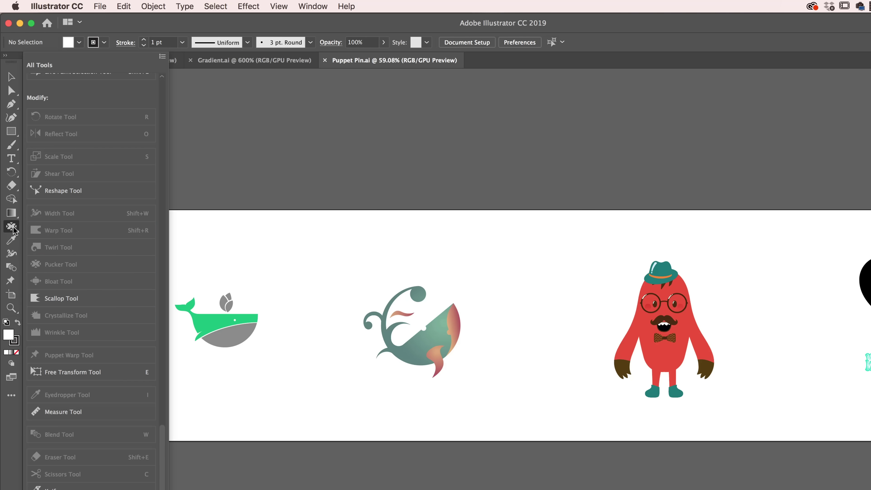
- Add the Free Transform Tool to the toolbar in the Rotate Tool's slot
left_click(12, 227)
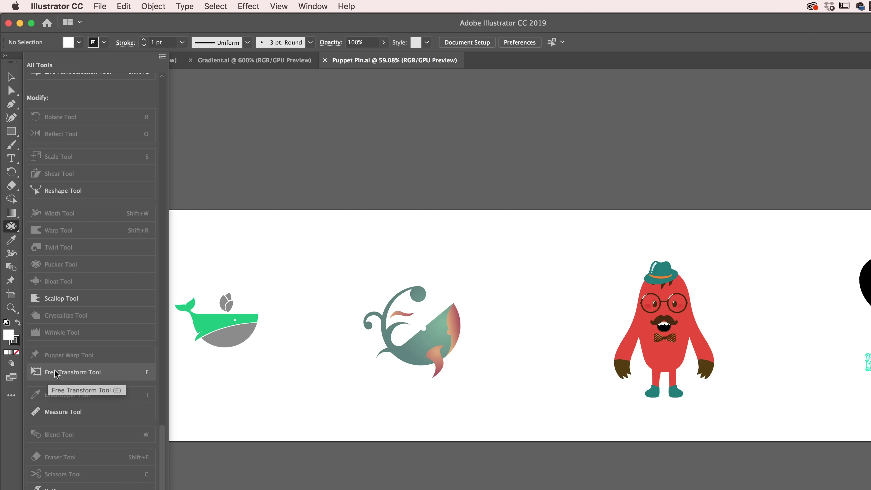
left_click_drag(68, 372, 24, 234)
left_click_drag(26, 197, 14, 182)
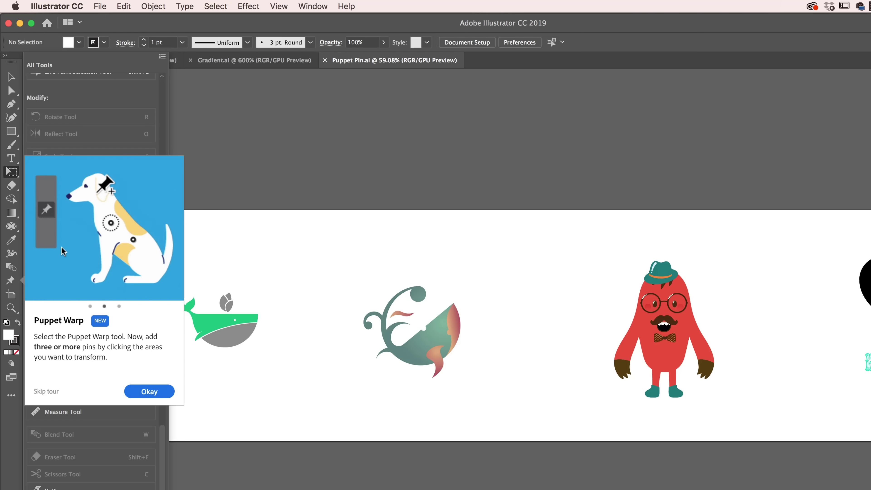
- View the Show Tool Tips option in the General preferences, close them without changes and switch to the Selection tool
left_click(65, 6)
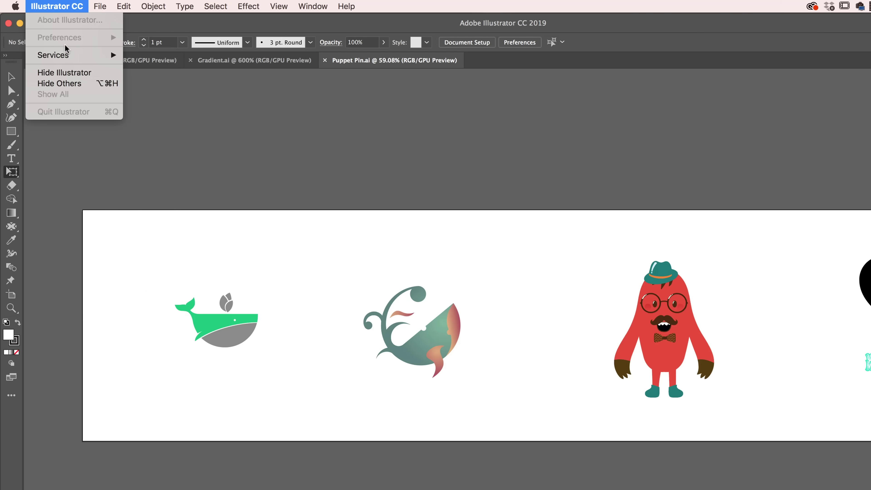
left_click(144, 141)
left_click(56, 6)
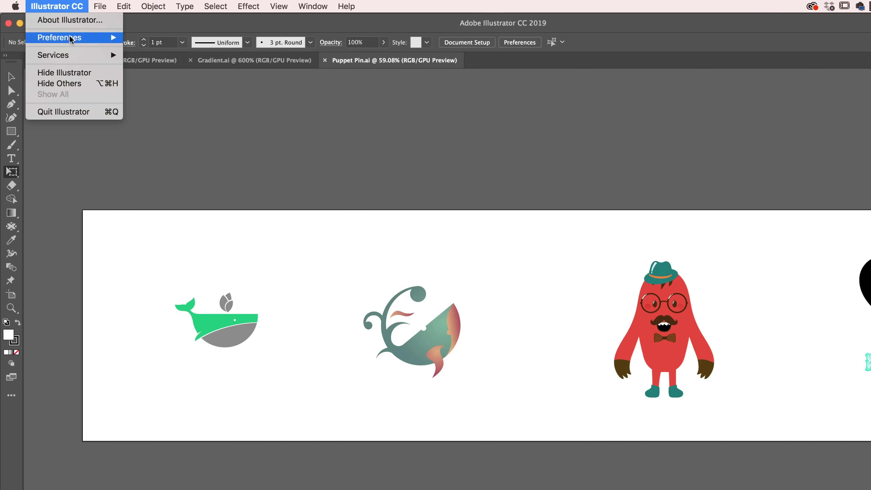
mouse_move(86, 37)
left_click(168, 39)
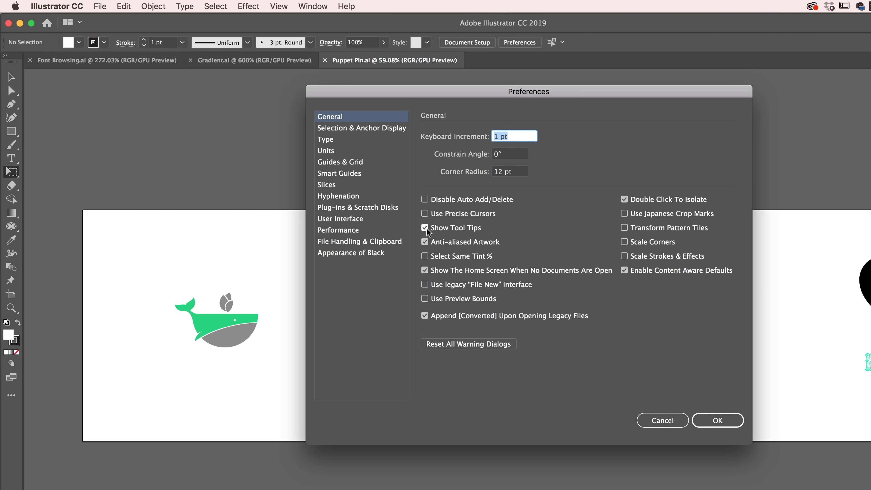
left_click(661, 420)
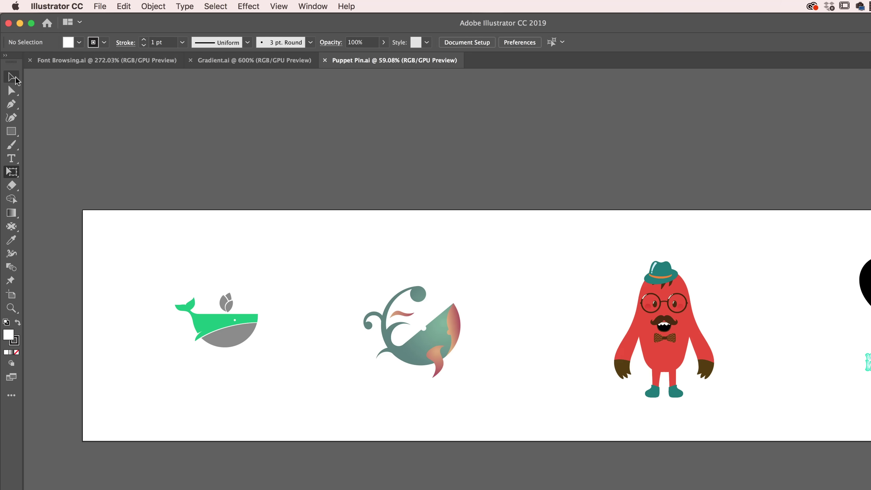
left_click(16, 79)
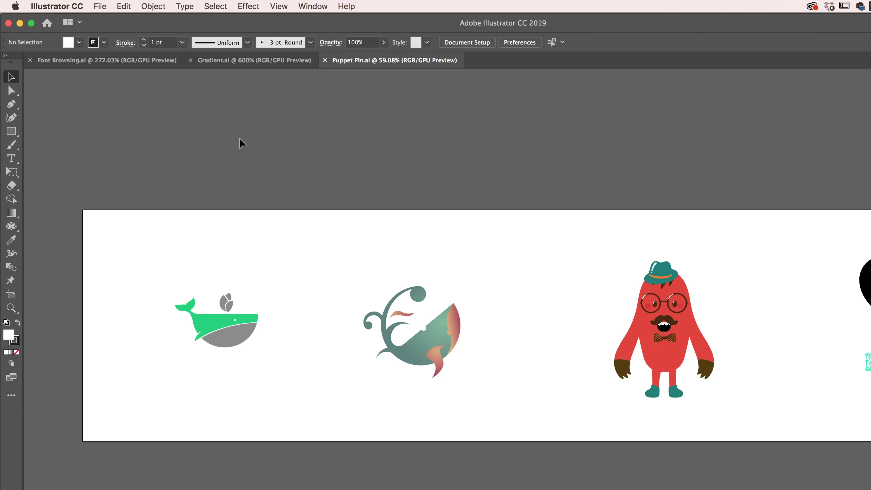
- Remove the fill from the whale's grey belly and its green body, and undo both removals
left_click(11, 398)
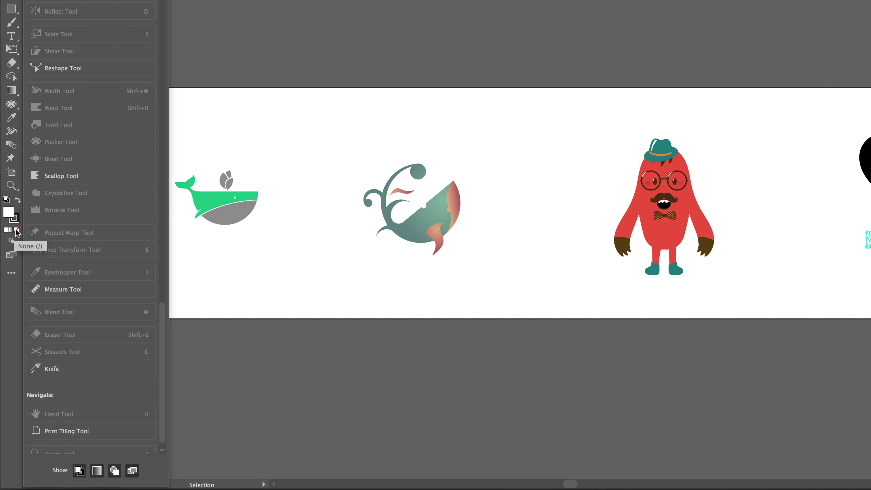
left_click(226, 215)
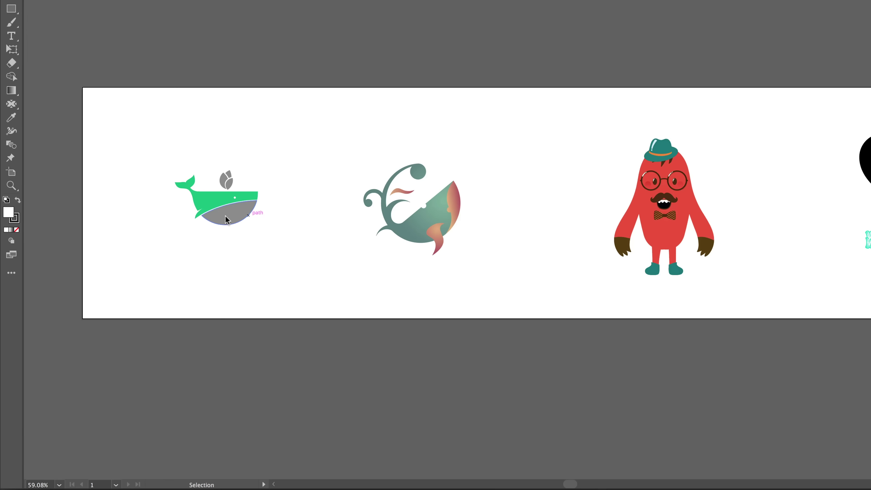
left_click(233, 220)
left_click(258, 227)
key("a")
left_click(235, 220)
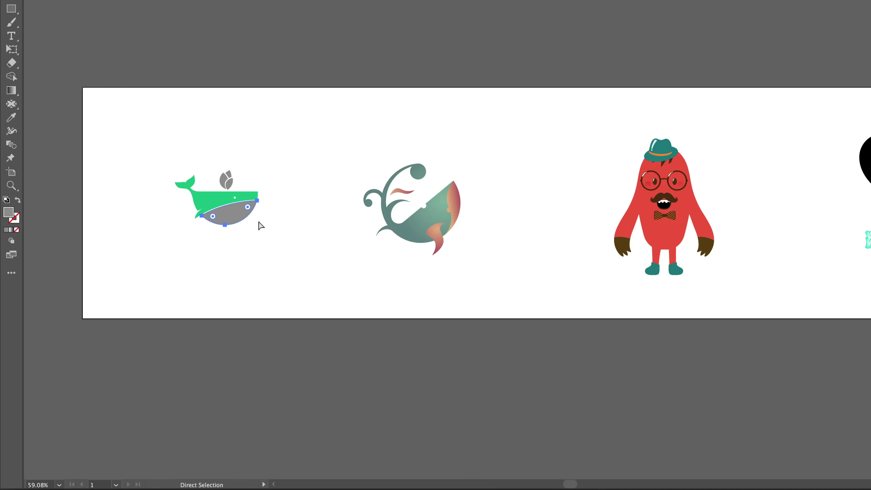
key("slash")
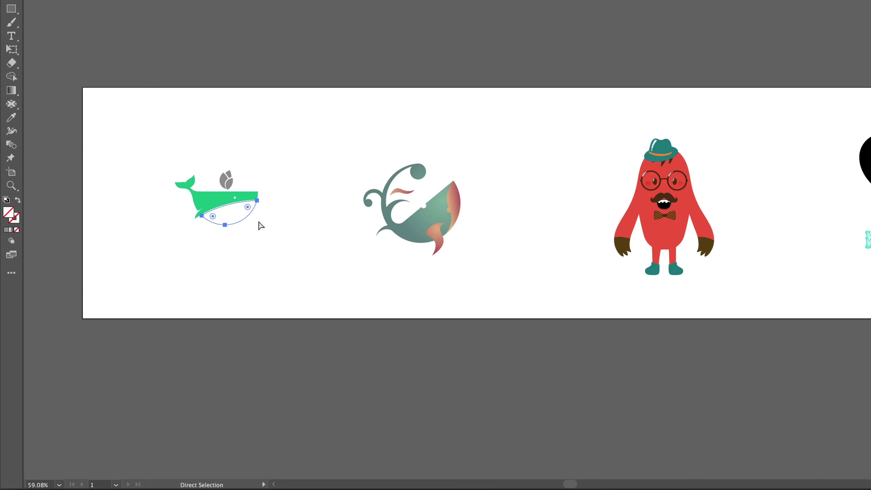
left_click(216, 198)
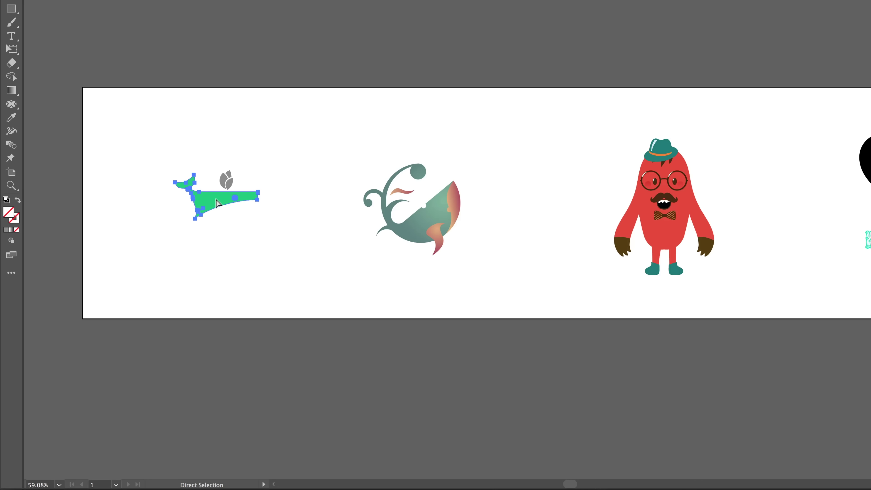
key("slash")
key("ctrl+z")
key("ctrl+z")
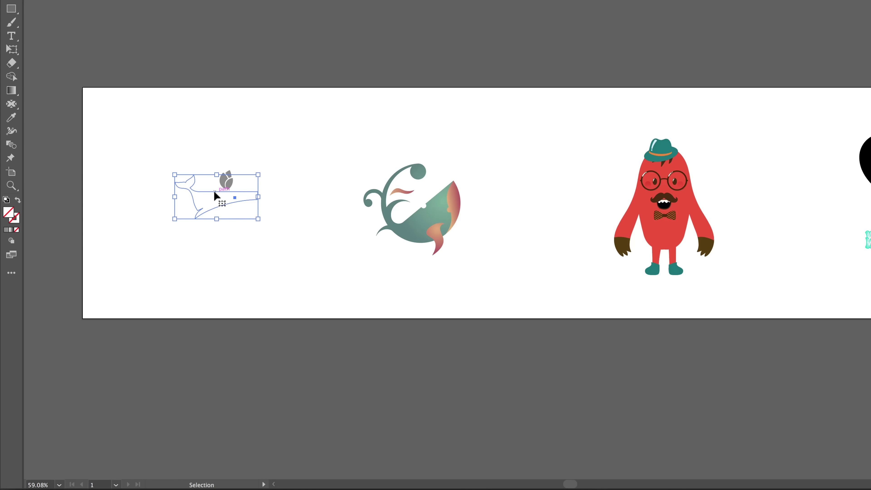
- Hide the Color/Gradient/None, Drawing Modes and Screen Mode controls in the toolbar
left_click(11, 272)
left_click(100, 472)
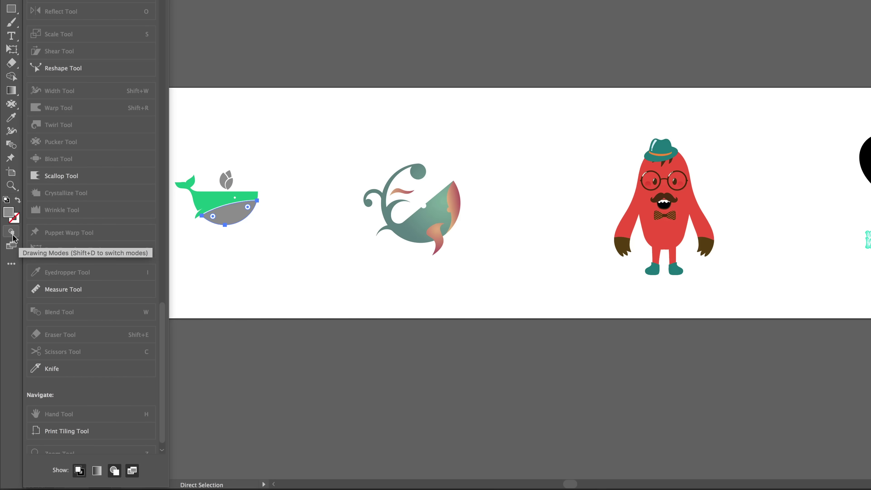
left_click(114, 470)
left_click(132, 472)
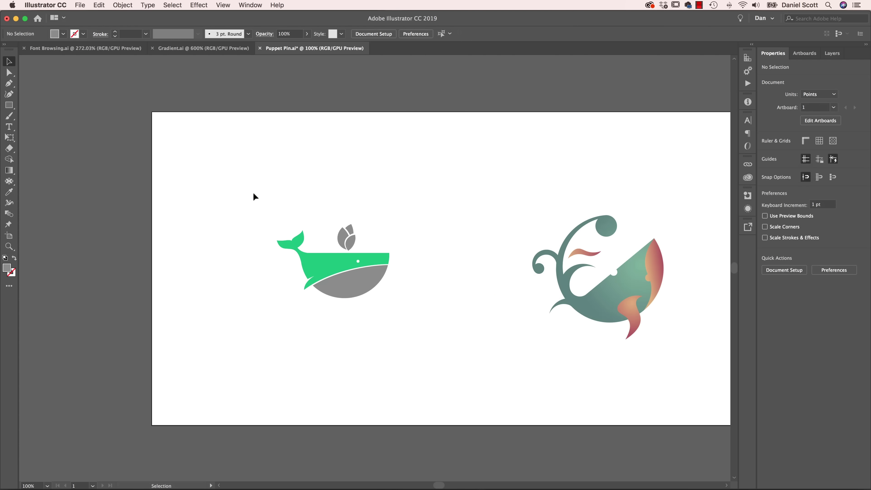
- Select the whole green whale and warp its tail slightly with the Puppet Warp Tool
left_click_drag(252, 190, 427, 324)
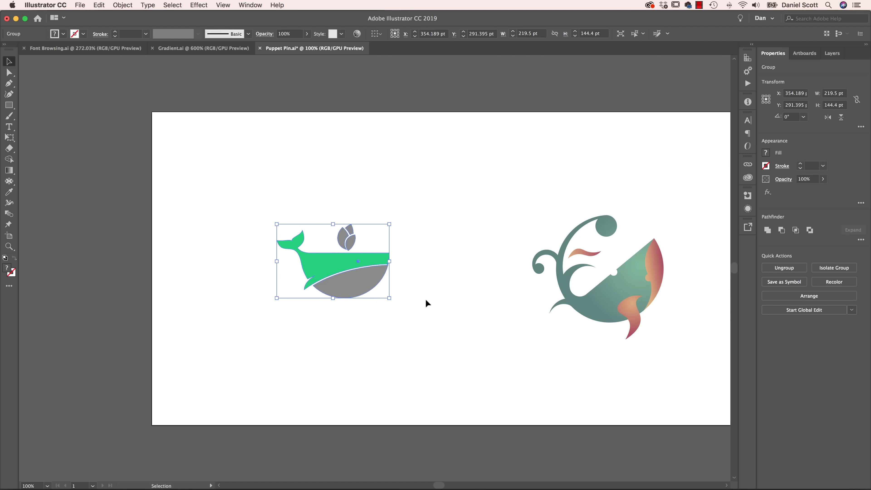
key("super+equal")
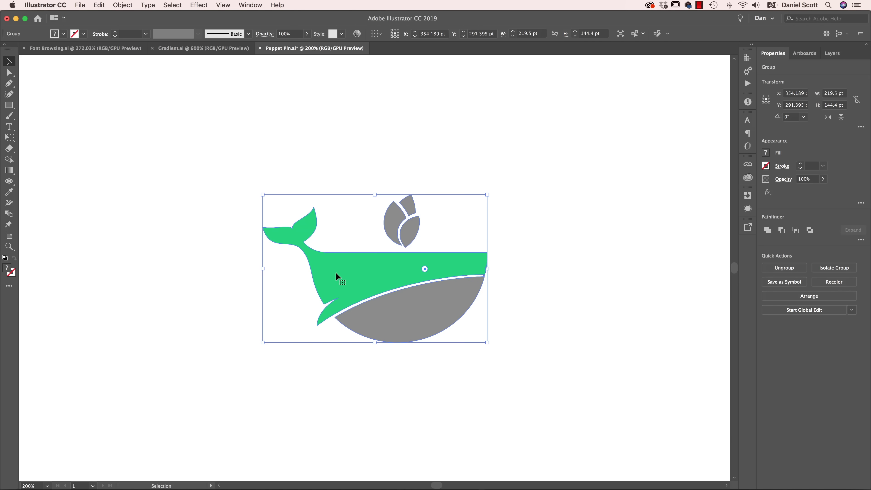
left_click_drag(229, 158, 530, 374)
left_click(9, 224)
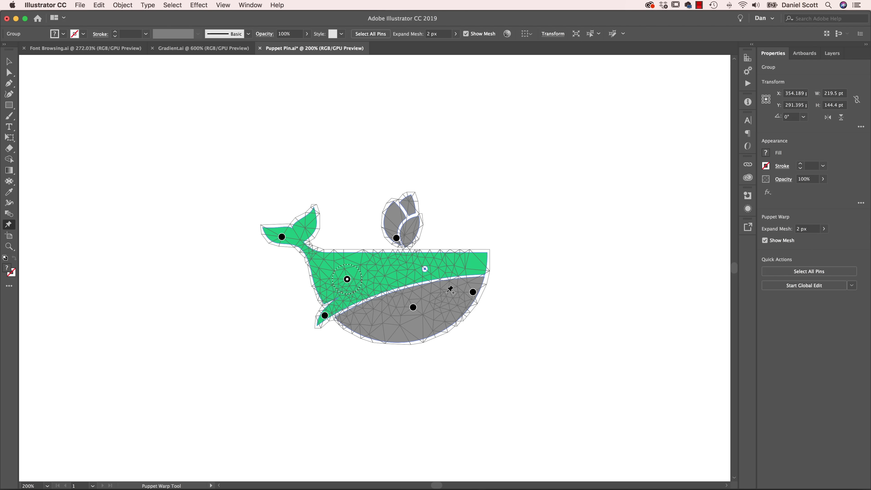
left_click_drag(272, 241, 296, 238)
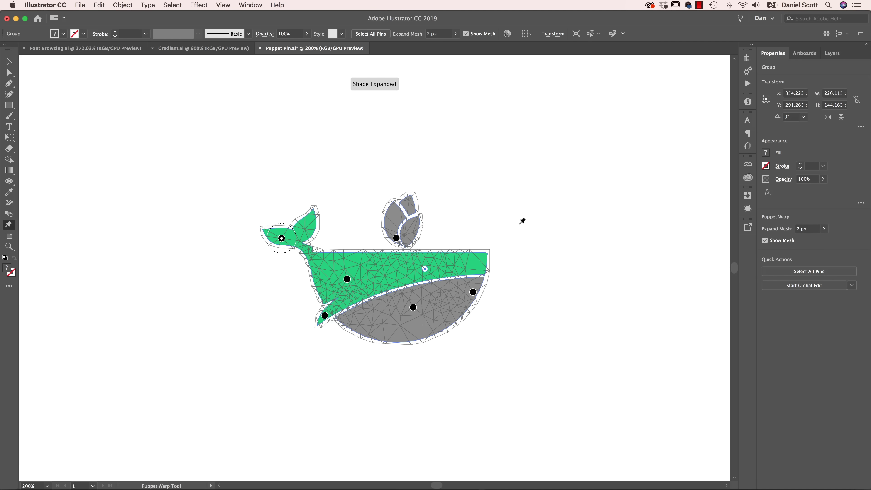
- Select the curly-tailed teal whale and add Puppet Warp pins at its upper tip, beside its lower fin and mid-body
scroll(503, 224, "right", 15)
key("v")
left_click_drag(239, 161, 585, 391)
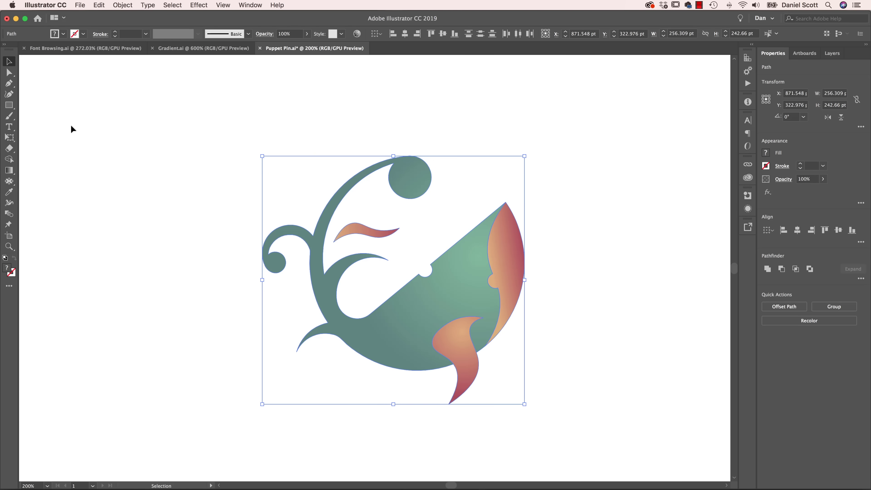
left_click(8, 225)
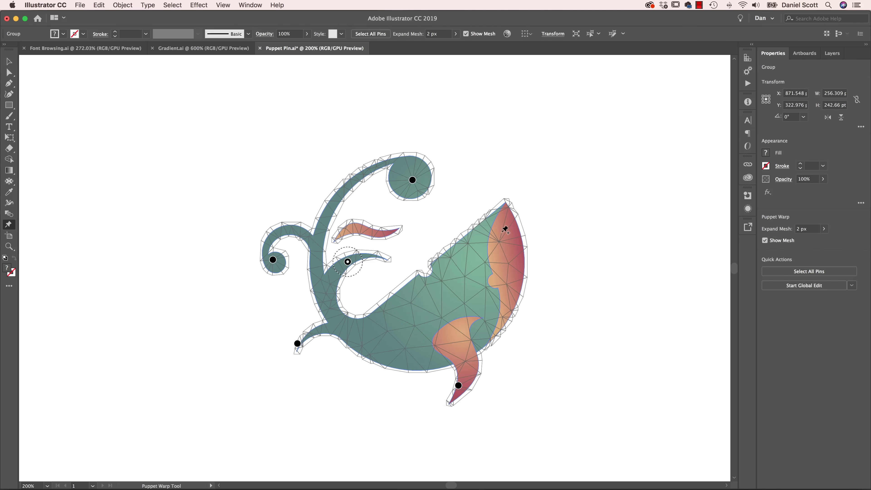
left_click(506, 215)
left_click(489, 330)
left_click(414, 295)
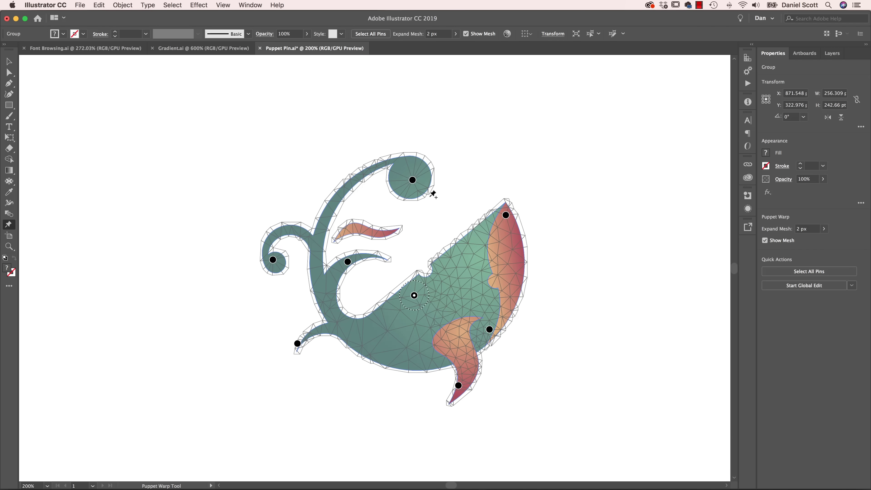
- Pull the teal whale's two curled tendrils up and outward, and shift their shared stem with an added pin
left_click_drag(412, 180, 315, 128)
left_click_drag(273, 260, 218, 190)
left_click(298, 234)
left_click_drag(300, 233, 281, 254)
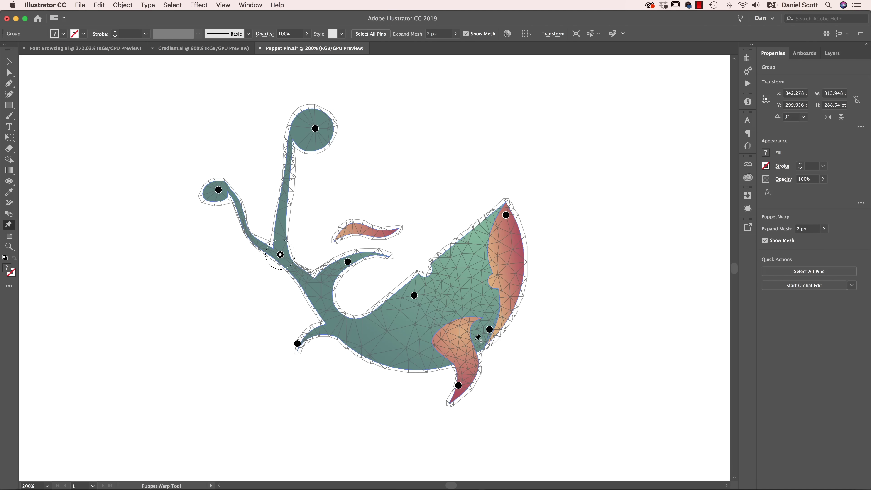
- Delete the teal whale's mid-body pin and adjust the pins beside and at the tip of its lower fin
left_click(414, 296)
key("Delete")
left_click(456, 335)
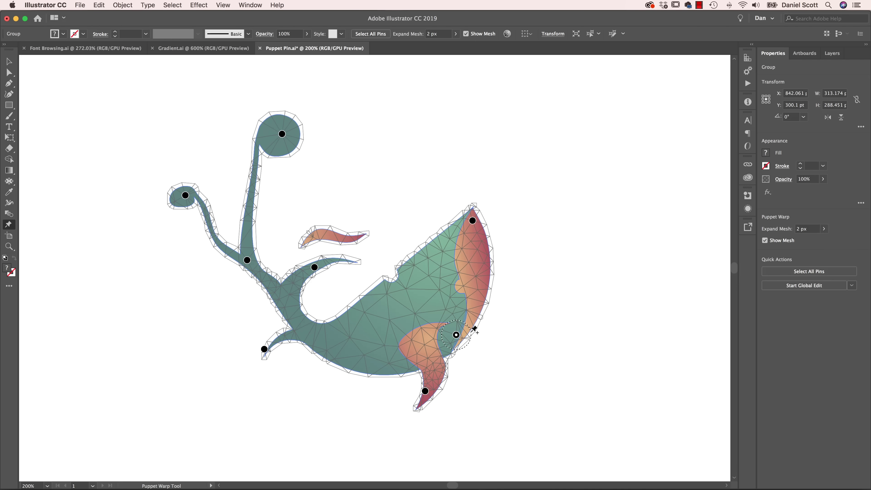
left_click_drag(472, 335, 473, 338)
left_click(425, 393)
left_click_drag(440, 399, 429, 406)
- Select the "I LOVE YOU" lettering and move it up onto the black heart
key("space")
left_click_drag(607, 235, 40, 342)
left_click_drag(364, 342, 320, 247)
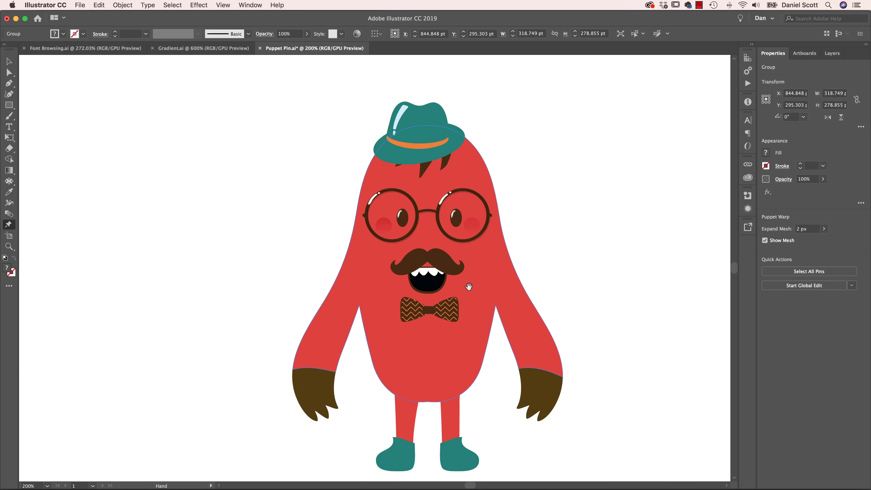
left_click_drag(631, 267, 390, 265)
left_click_drag(566, 278, 260, 278)
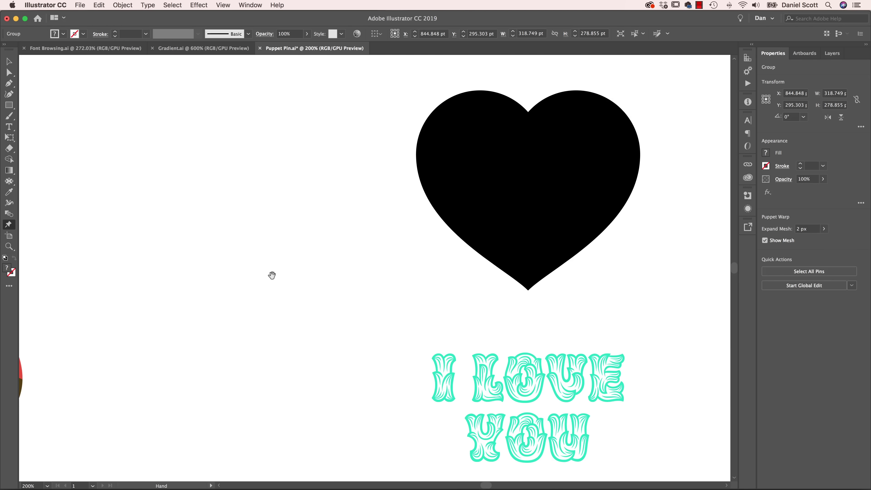
left_click_drag(470, 275, 366, 265)
left_click(9, 61)
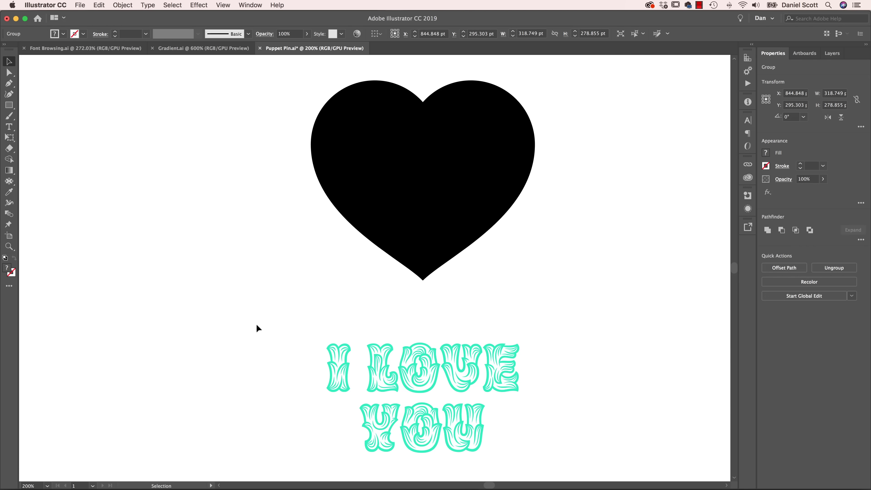
left_click_drag(257, 326, 531, 472)
left_click_drag(458, 423, 453, 154)
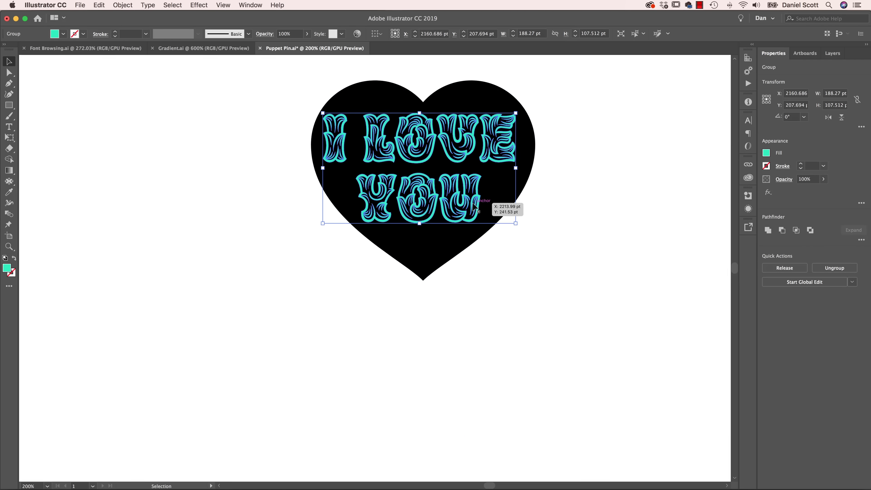
- Puppet Warp the E of LOVE, pulling its upper-left corner up and its lower-right corner slightly outward
left_click(11, 281)
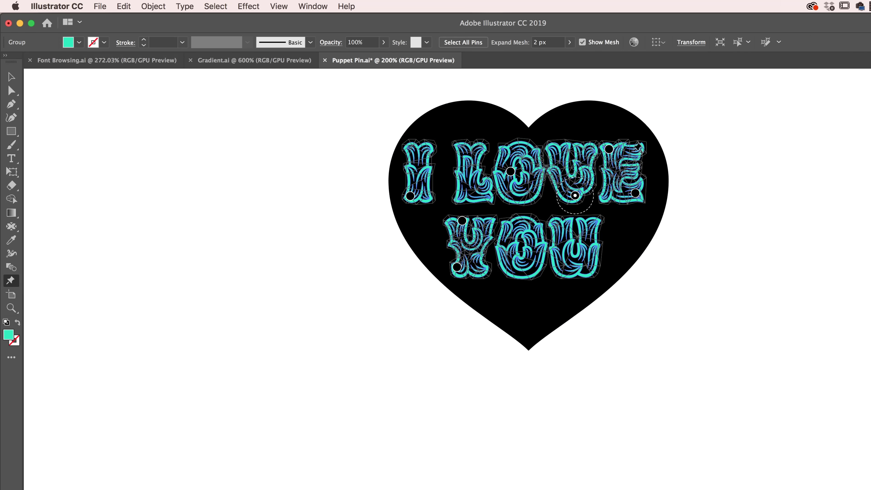
left_click_drag(614, 152, 603, 116)
left_click_drag(635, 192, 650, 199)
- Warp the U of YOU using pins at its lower right, top and lower left, and pull the O down toward the heart's tip
left_click_drag(590, 247, 614, 265)
key("super+z")
left_click(589, 217)
left_click(561, 263)
left_click(520, 251)
left_click_drag(521, 251, 524, 316)
- Spread the Y of YOU with pins on its arms and foot, and pull the top of LOVE's L upward
left_click(457, 267)
left_click_drag(457, 269, 453, 277)
left_click_drag(462, 221, 495, 224)
left_click(462, 227)
left_click(479, 157)
left_click_drag(478, 157, 479, 126)
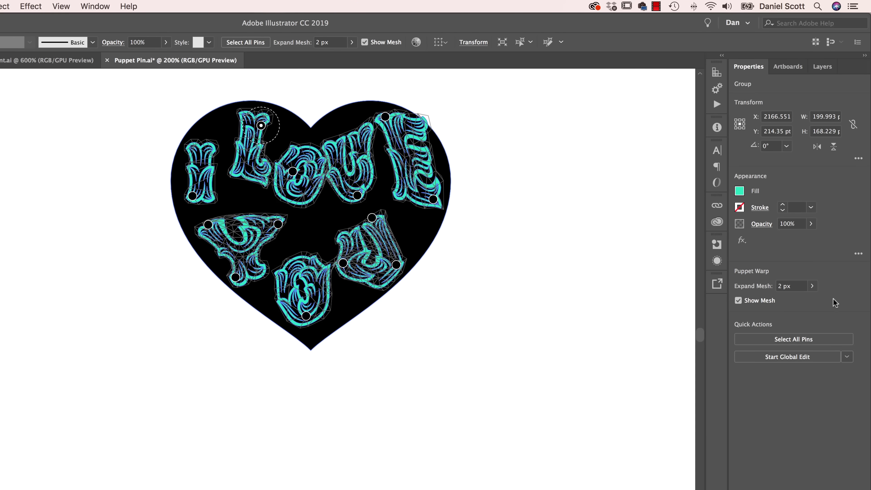
- Hide the puppet mesh and stretch the V of LOVE, pulling its base down and its upper-left arm up
left_click(833, 300)
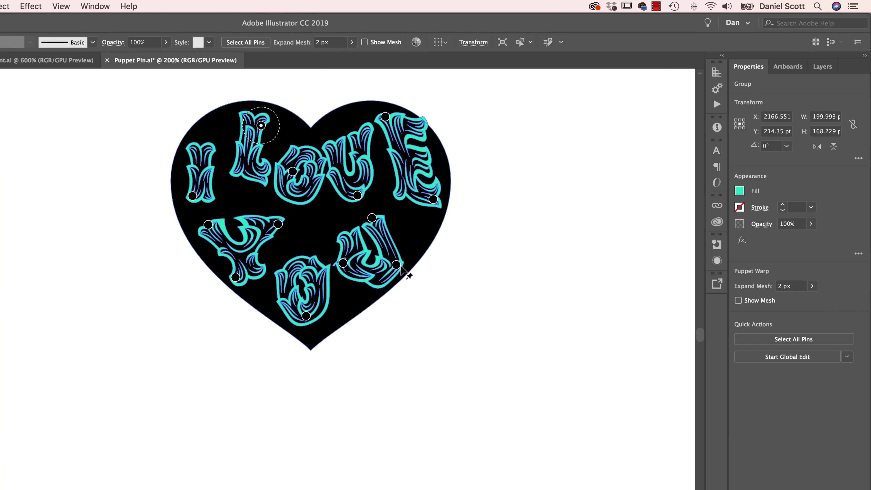
left_click_drag(357, 195, 329, 220)
left_click_drag(327, 157, 327, 125)
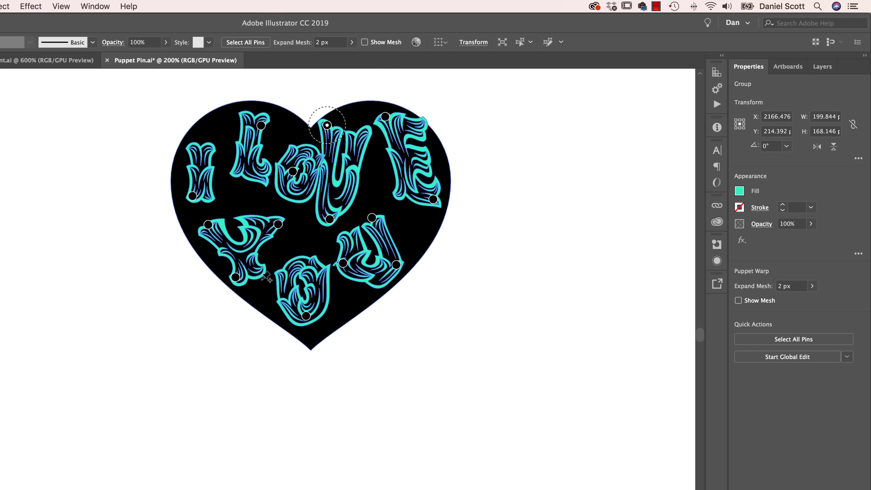
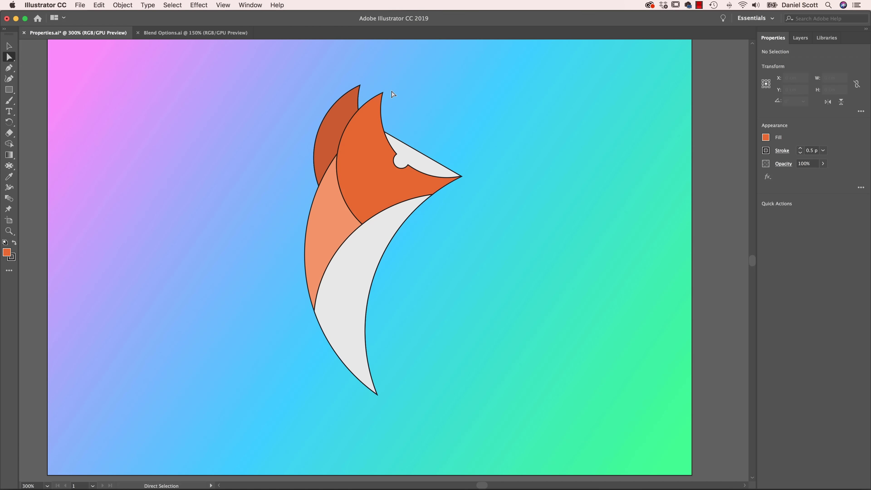
- Round the tip of the fox's front ear with a 0.2 cm corner radius and deselect it
left_click(383, 92)
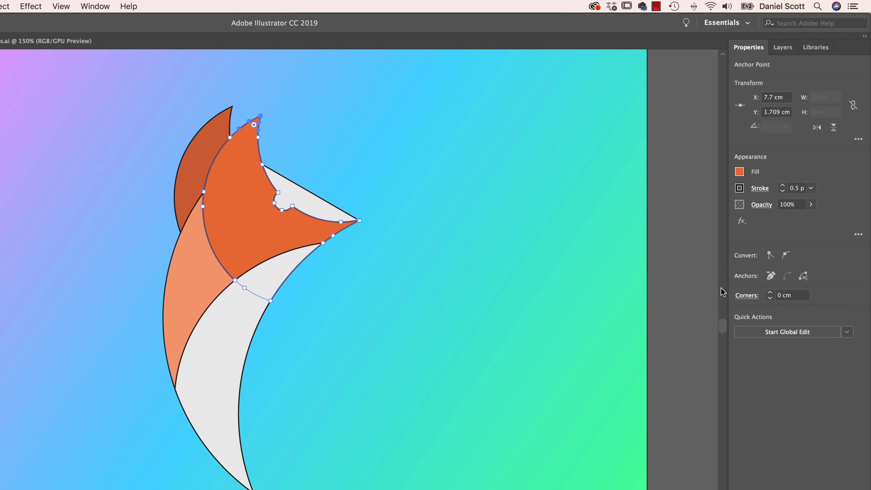
left_click(769, 292)
left_click(770, 292)
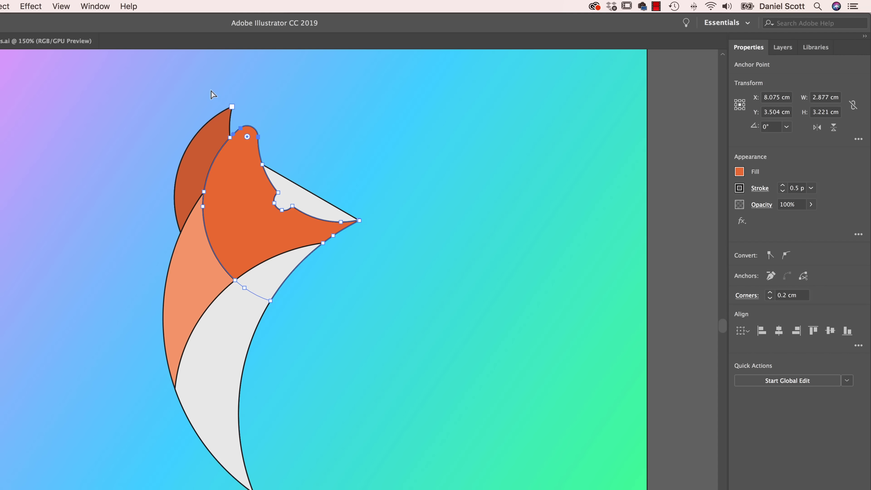
left_click(799, 295)
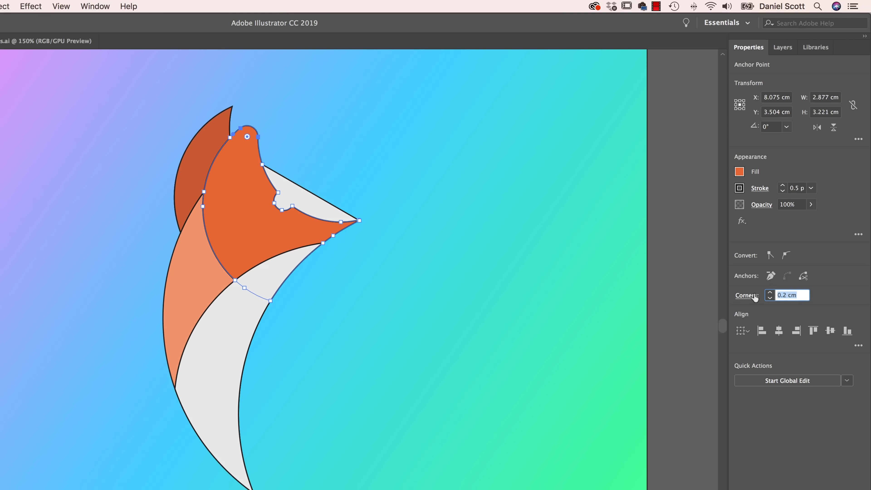
type("10")
key("Tab")
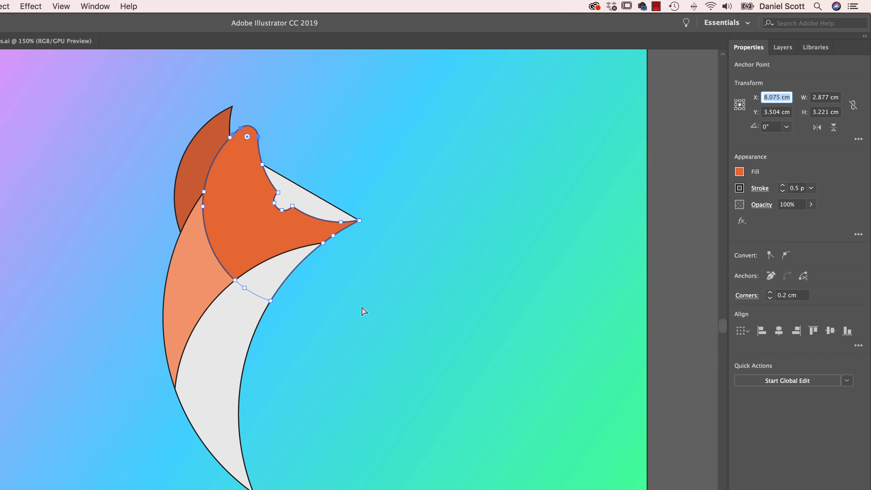
left_click(398, 260)
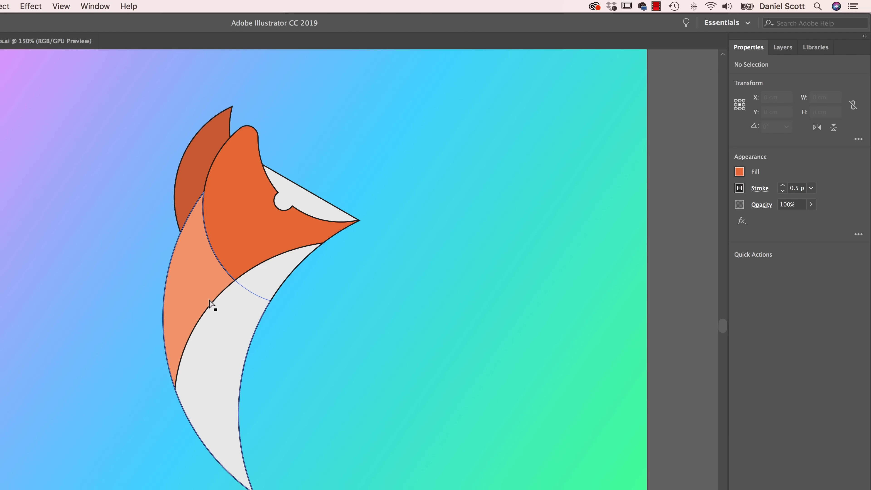
- Select the fox's white body shape and widen its stroke at the bottom tip to about 8.8 pt with the Width tool
left_click(246, 355)
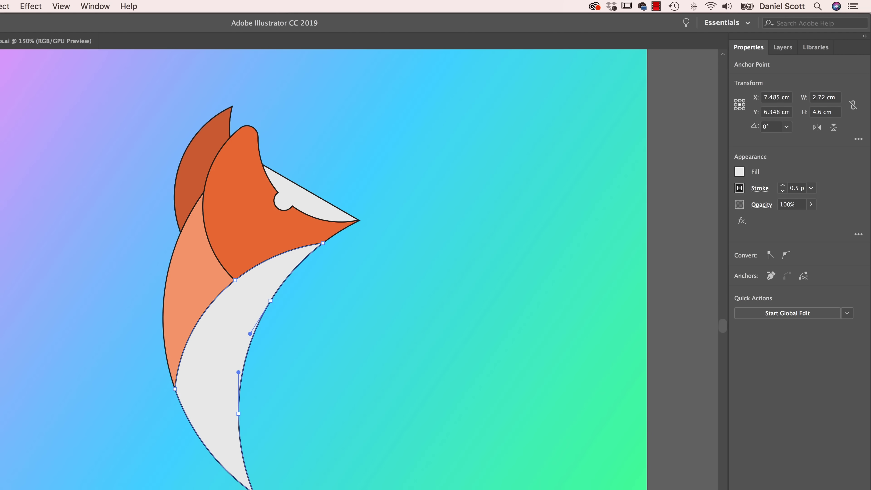
left_click(215, 359)
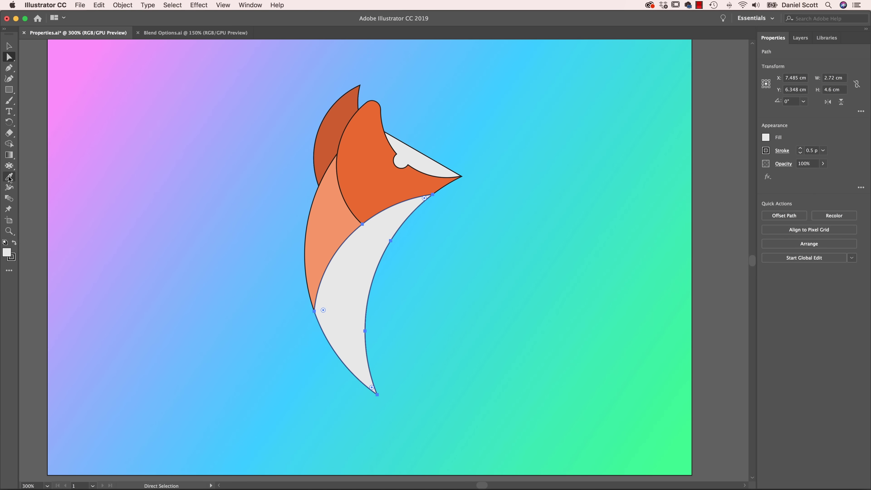
left_click(8, 189)
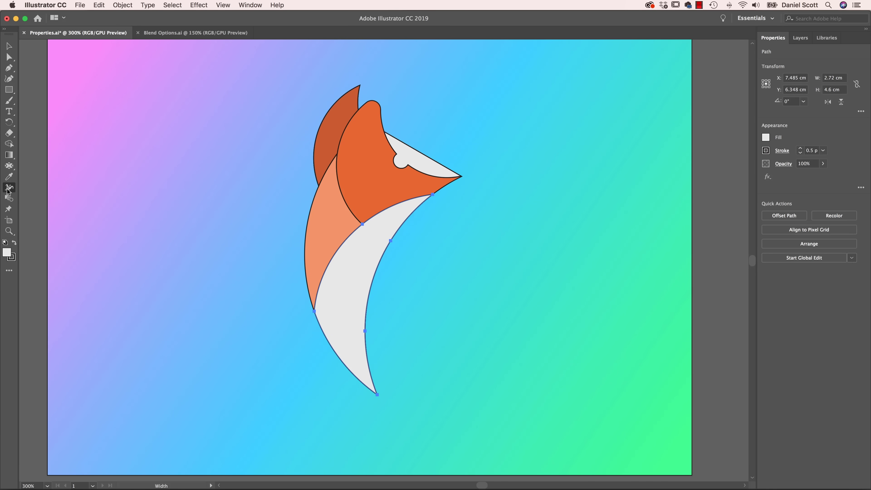
left_click_drag(376, 396, 382, 401)
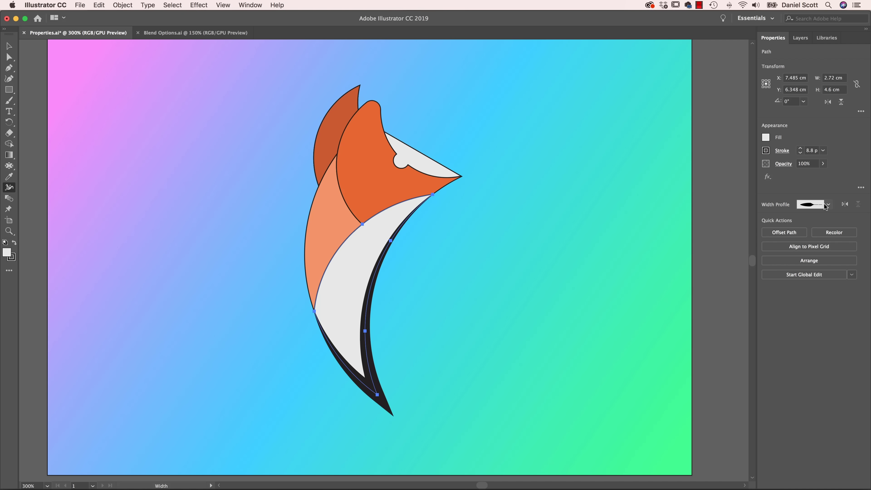
- Switch to the 2018 version of Illustrator and widen the white body shape's stroke at its bottom tip to about 15.27 pt
key("super+Tab")
key("Left")
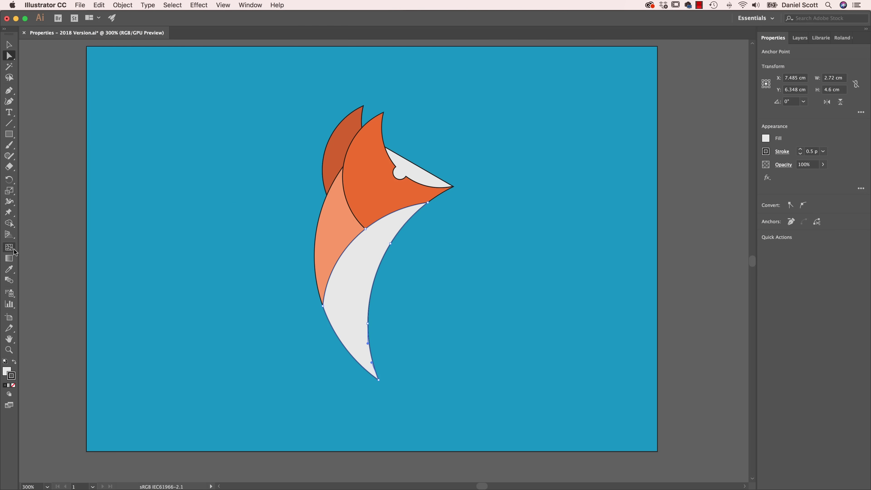
left_click(10, 202)
left_click_drag(378, 382, 384, 388)
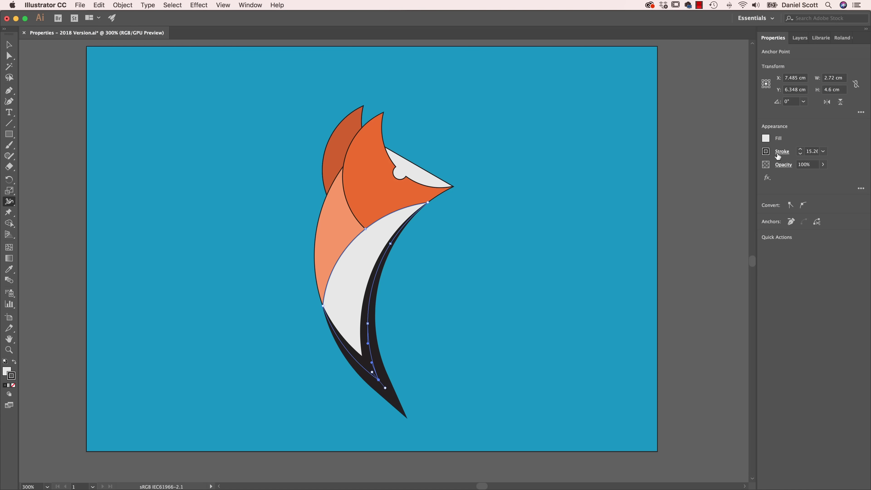
- Set the white body shape's stroke width profile to Uniform and close the stroke settings
left_click(782, 155)
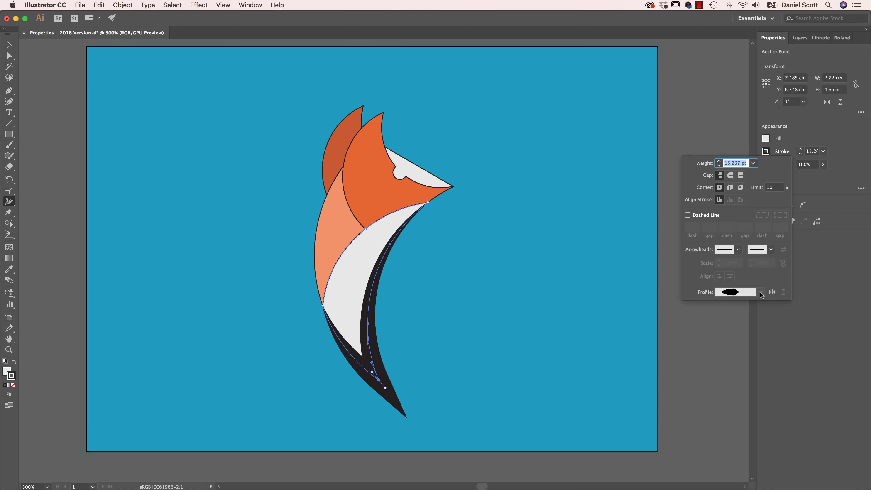
left_click(733, 294)
left_click(738, 315)
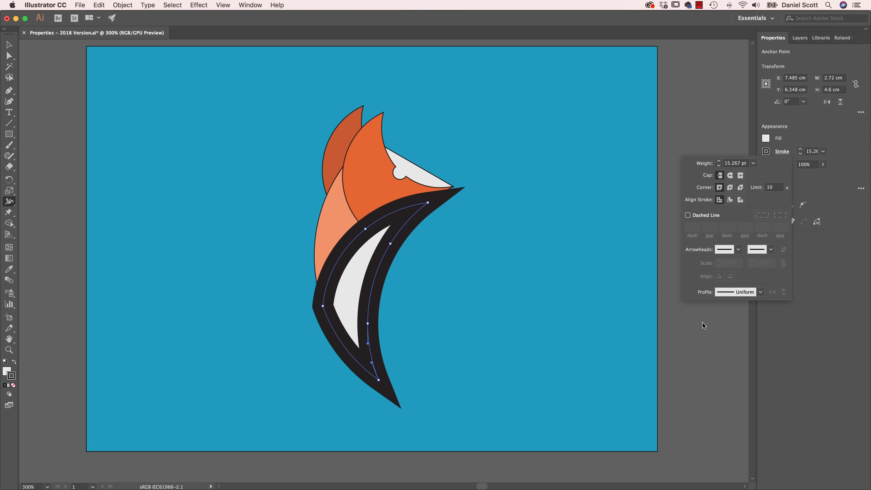
left_click(768, 300)
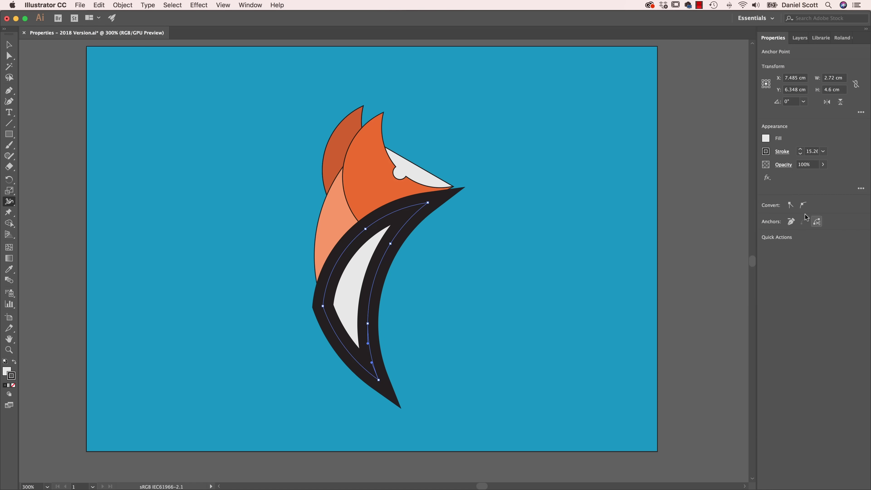
- Switch back to Illustrator CC 2019 and flip the white body shape's width profile along its path four times
key("super+Tab")
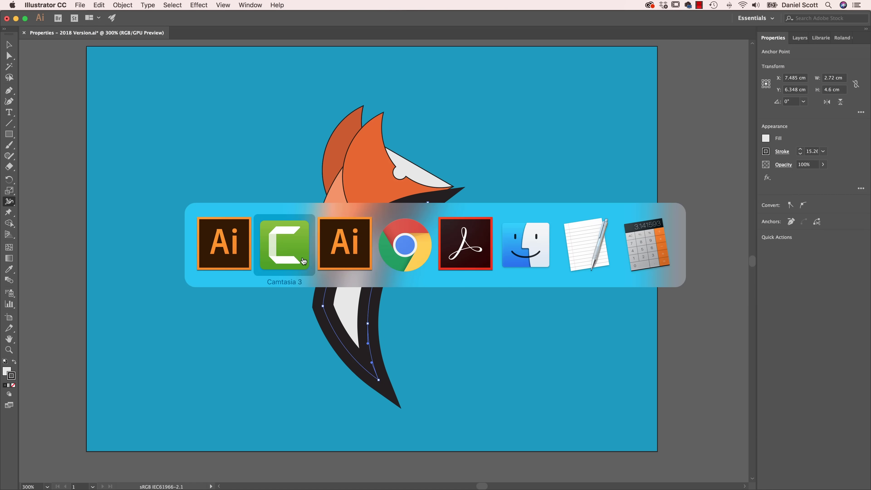
left_click(356, 253)
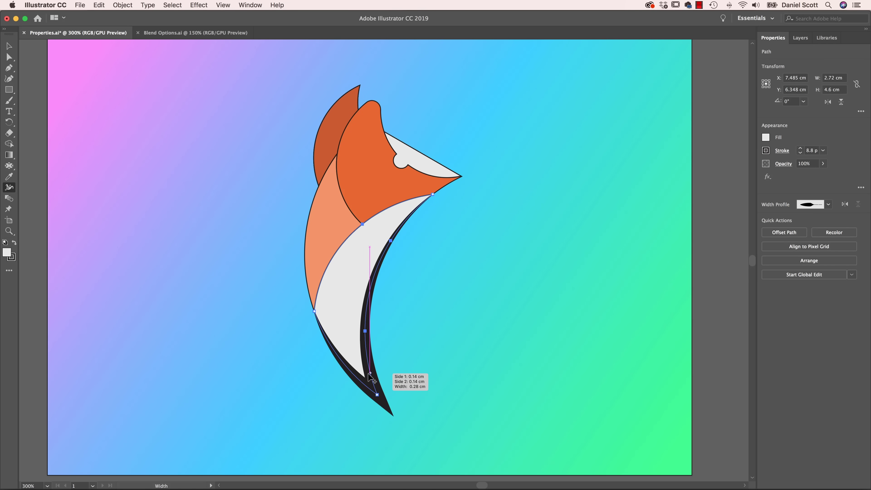
left_click(845, 205)
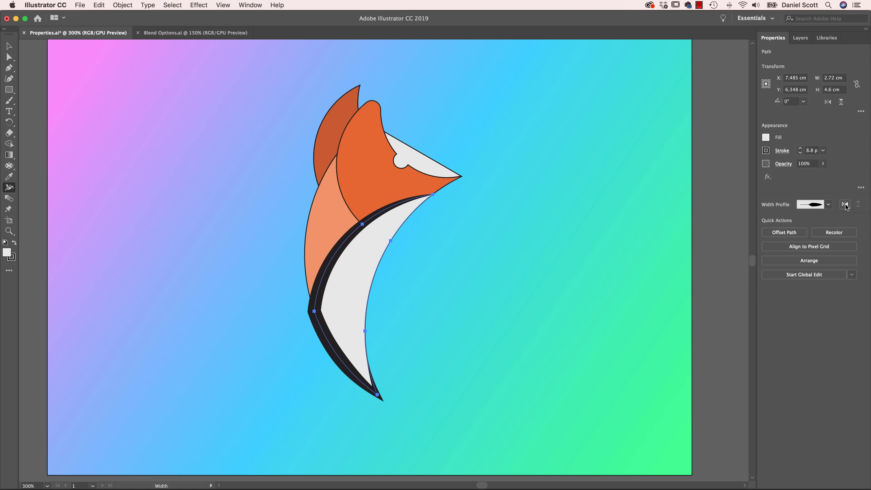
left_click(846, 205)
left_click(846, 204)
left_click(845, 205)
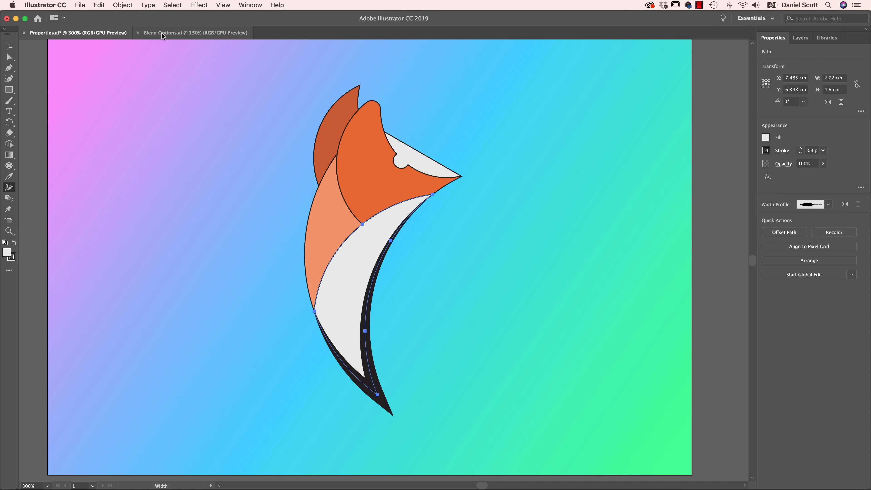
- In the Blend Options.ai document, widen the lower parts of the outlined petal's two curves with the Width tool
left_click(150, 33)
scroll(549, 210, "right", 5)
scroll(549, 209, "up", 3)
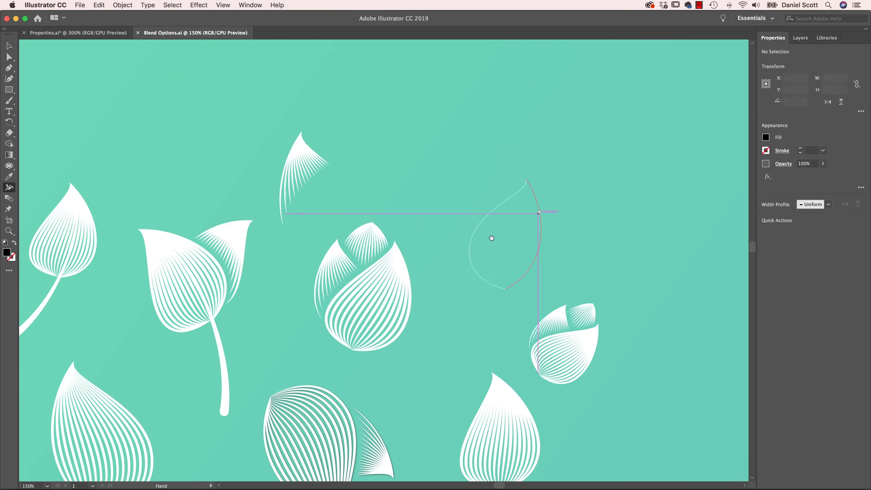
key("super+equal")
key("super+equal")
key("space")
left_click_drag(475, 275, 350, 317)
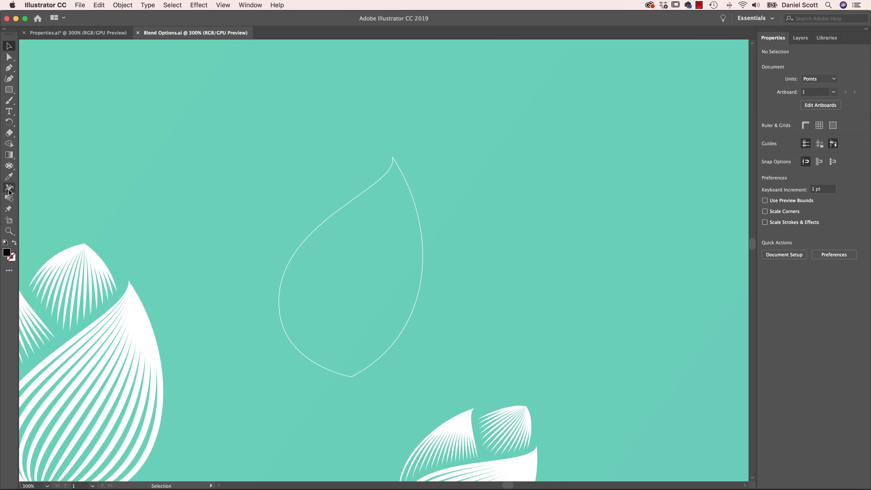
left_click_drag(387, 347, 392, 350)
left_click_drag(299, 353, 303, 352)
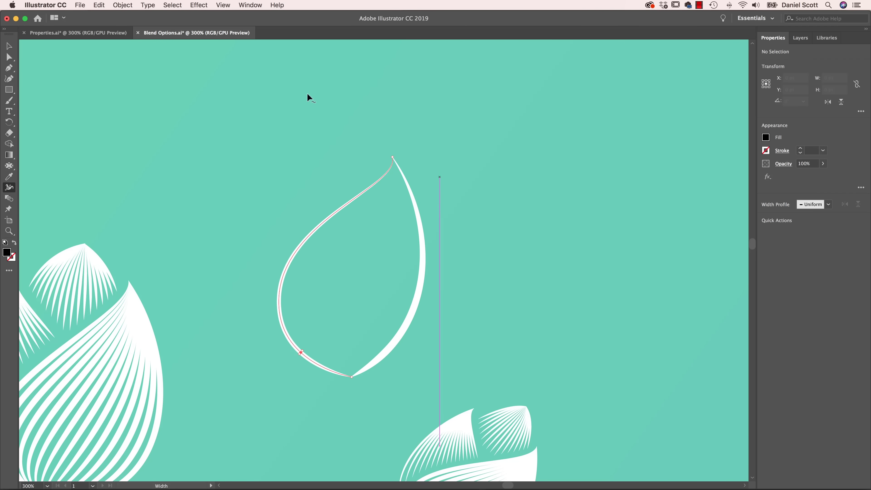
- Blend the petal's two side curves together with the Blend tool
left_click(9, 45)
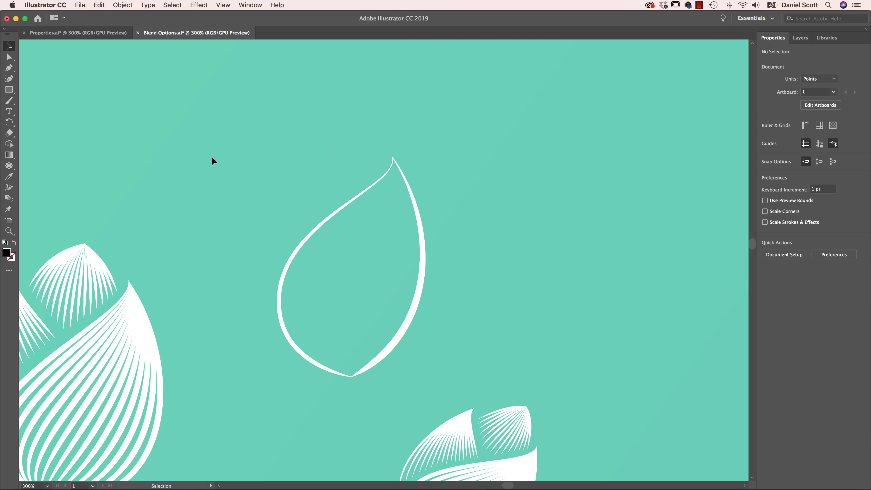
left_click(9, 200)
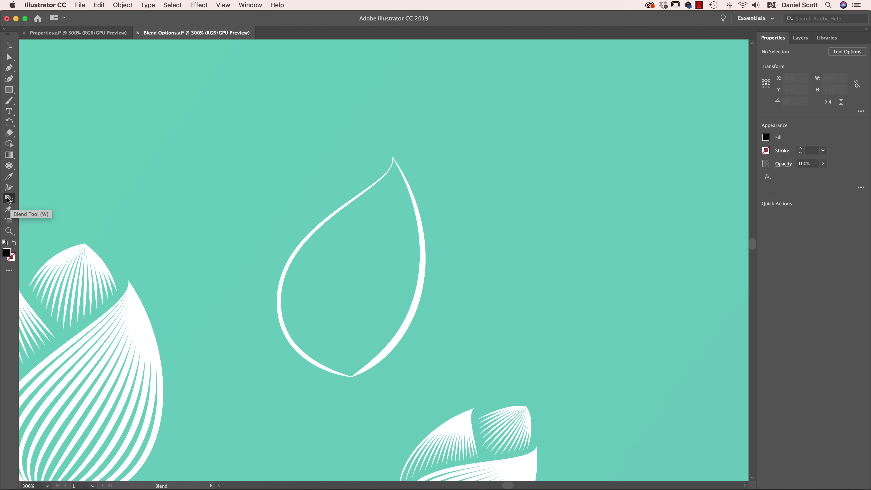
left_click(395, 164)
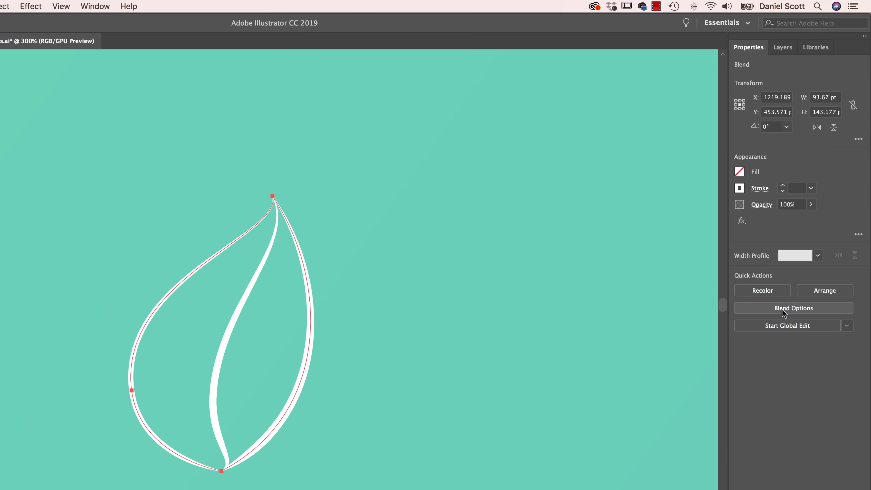
- Set the petal blend's spacing to Specified Steps with 8 steps and turn on the preview
left_click(785, 308)
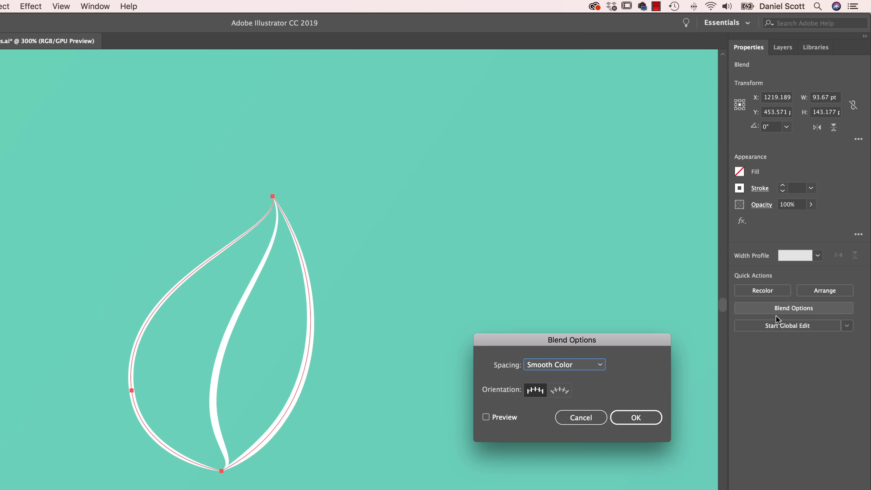
left_click(582, 365)
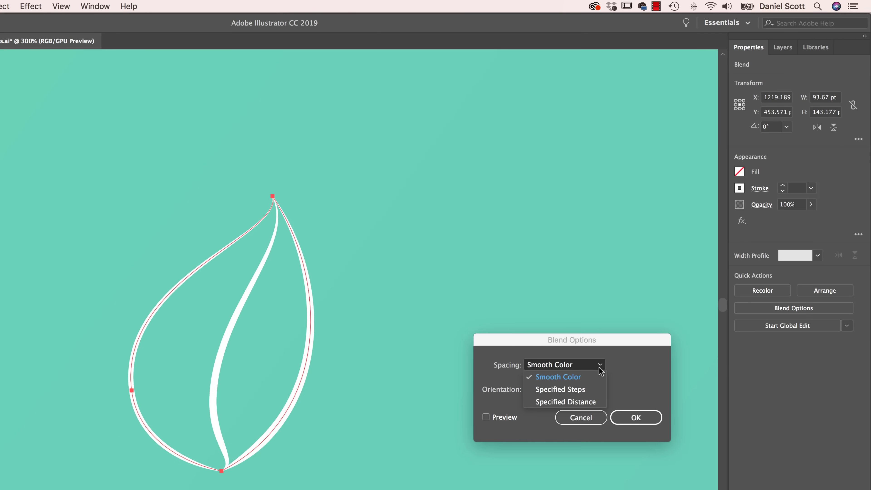
left_click(571, 390)
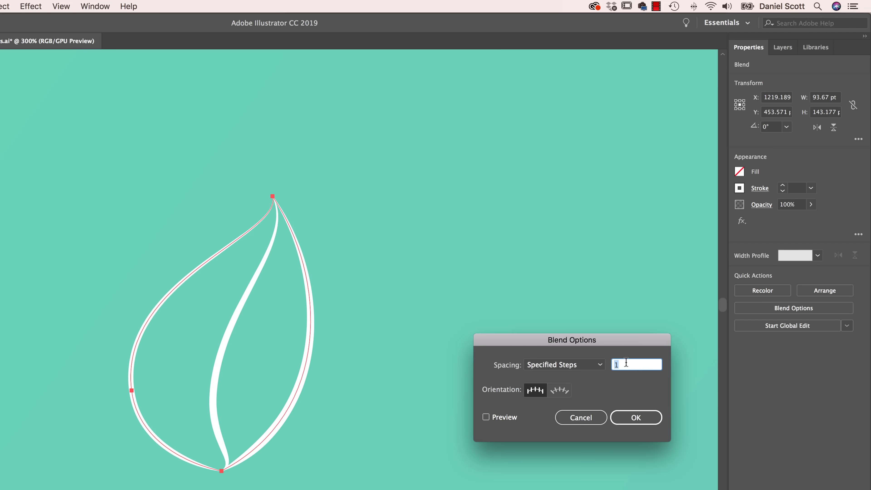
type("8")
left_click(505, 416)
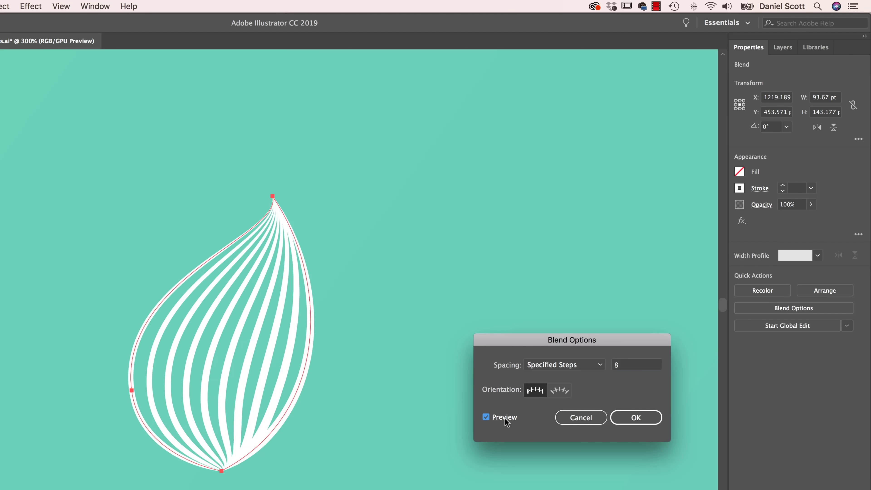
- Increase the petal blend to 11 steps, apply the options and deselect the petal
double_click(638, 361)
type("11")
key("Tab")
left_click(630, 417)
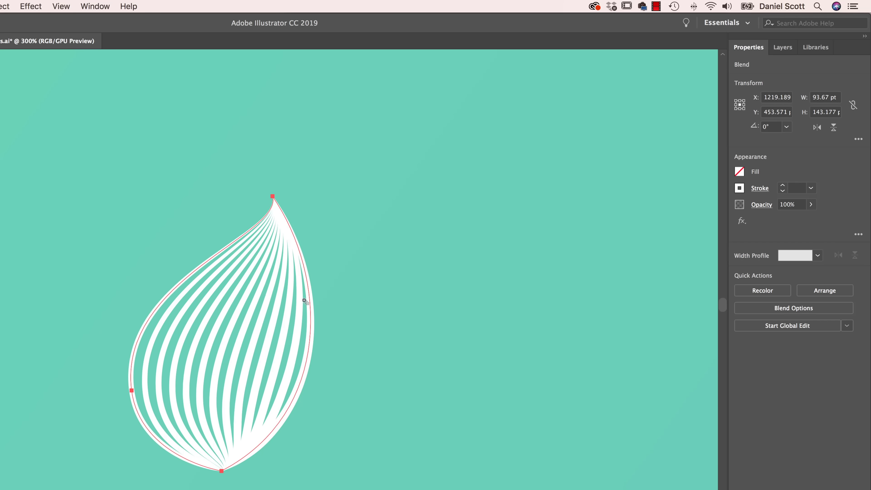
key("v")
left_click(73, 218)
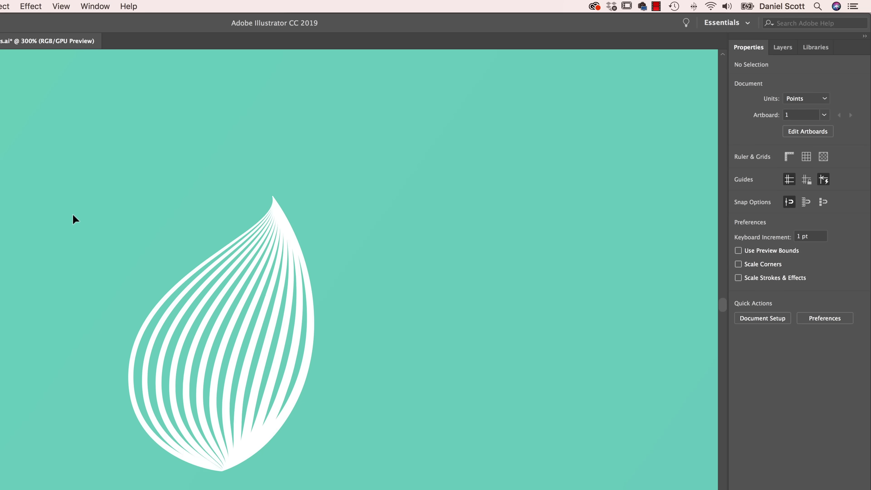
- Start a Drop Shadow effect on the small three-part petal group, with the preview on and the petals unobstructed
left_click_drag(111, 413, 284, 105)
left_click_drag(403, 271, 124, 343)
left_click_drag(200, 268, 388, 369)
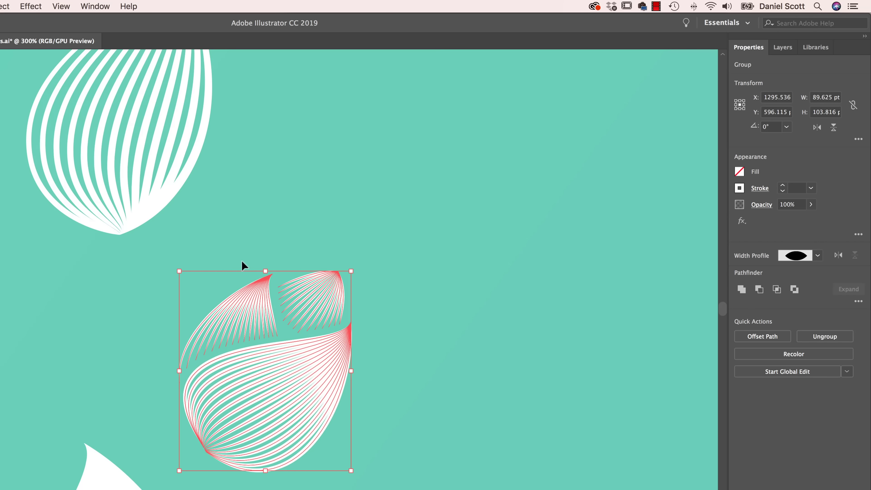
left_click(31, 6)
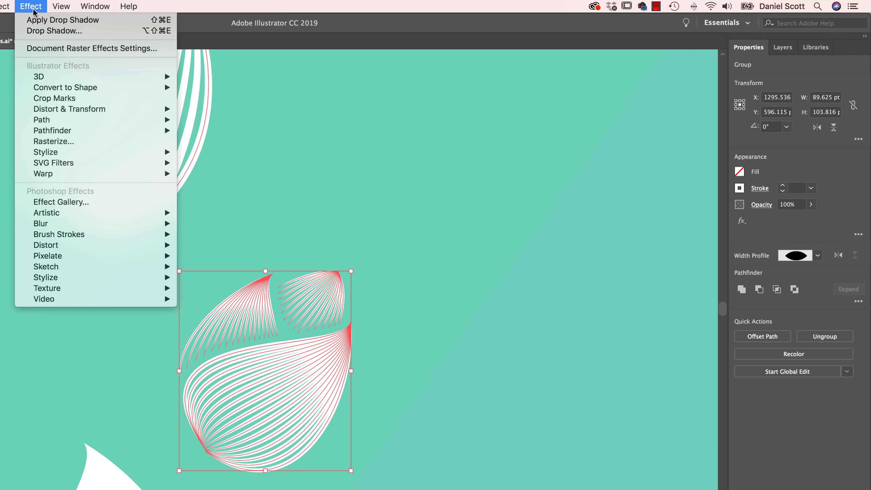
mouse_move(52, 152)
left_click(202, 152)
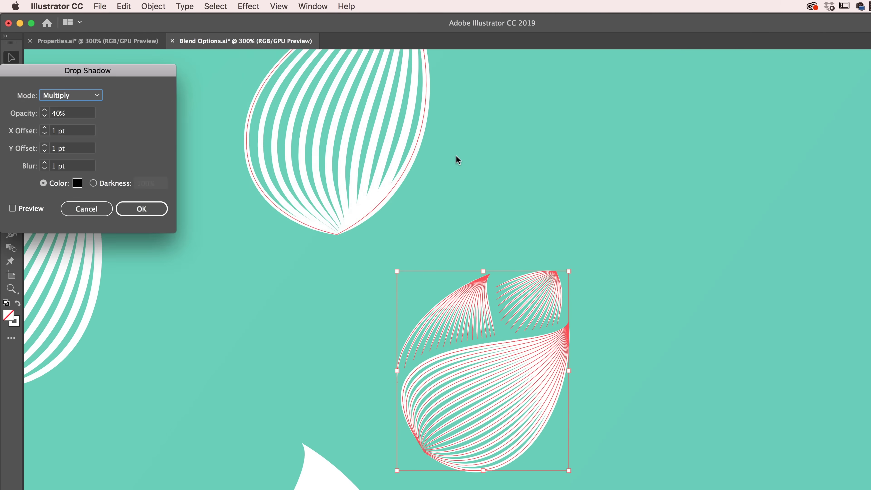
left_click(41, 209)
left_click_drag(128, 72, 277, 103)
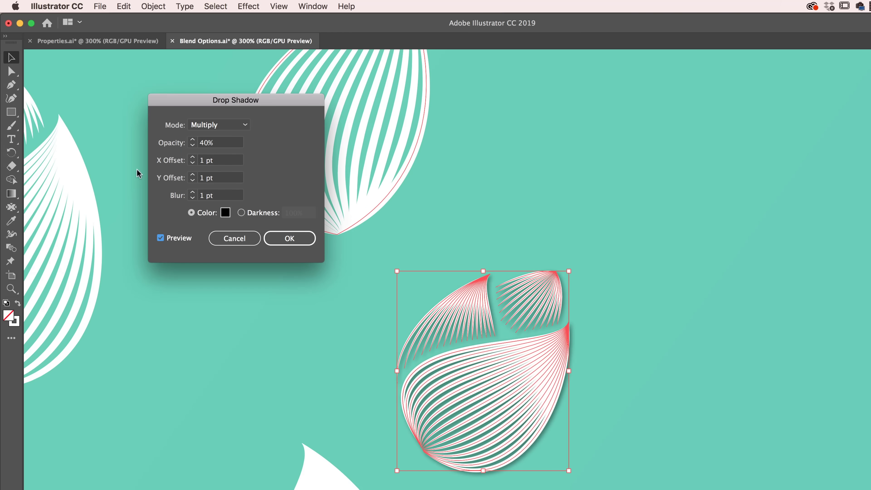
- Apply the drop shadow in Multiply mode with 40% opacity, 1 pt X and Y offsets and 1 pt blur
left_click(220, 160)
left_click(216, 178)
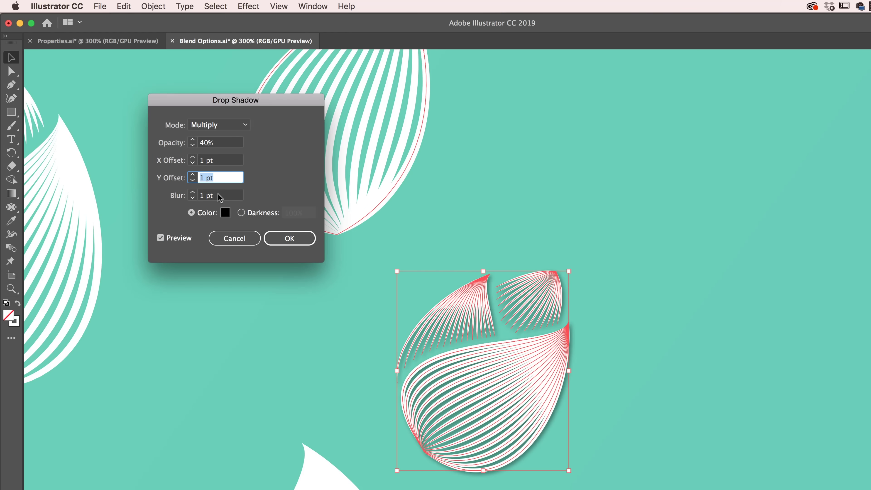
left_click(218, 195)
left_click(221, 143)
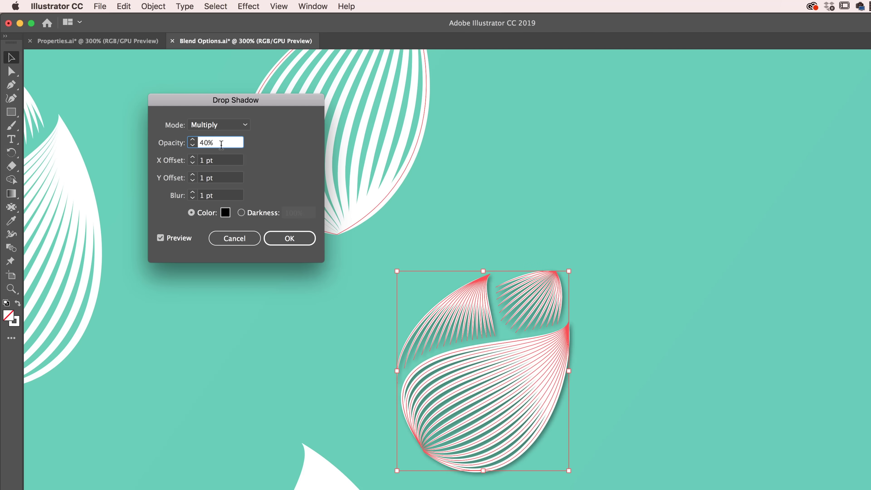
left_click(287, 238)
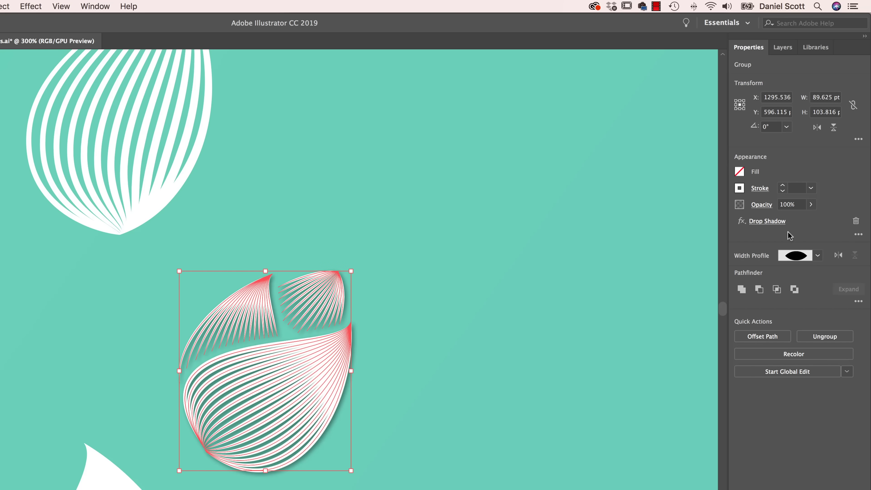
- Delete the Drop Shadow from the small petal group's full appearance list and close the list
left_click(858, 235)
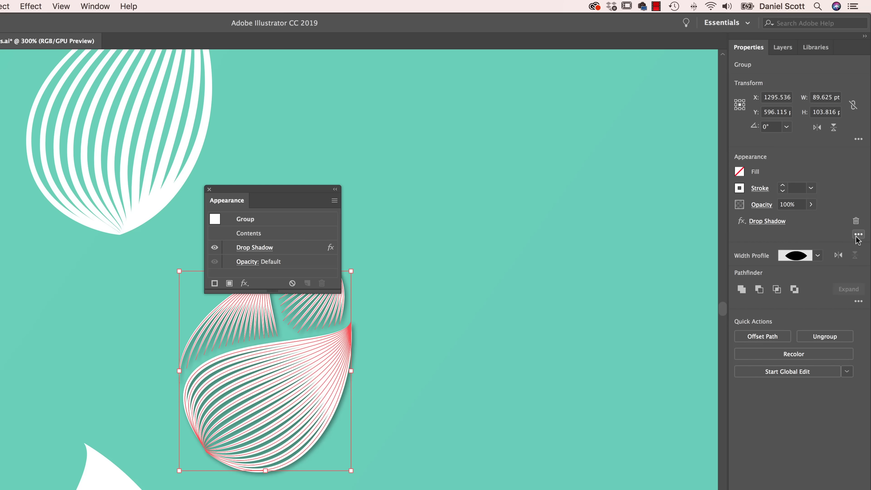
left_click(291, 249)
left_click(320, 283)
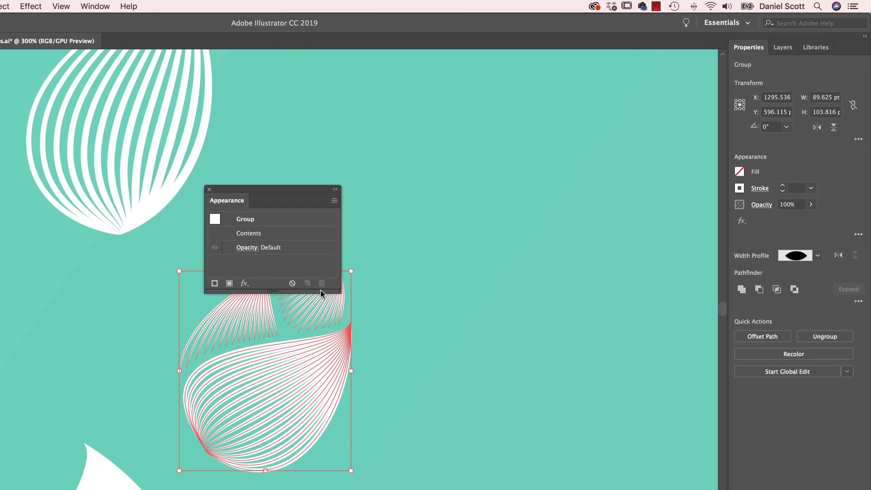
left_click(209, 188)
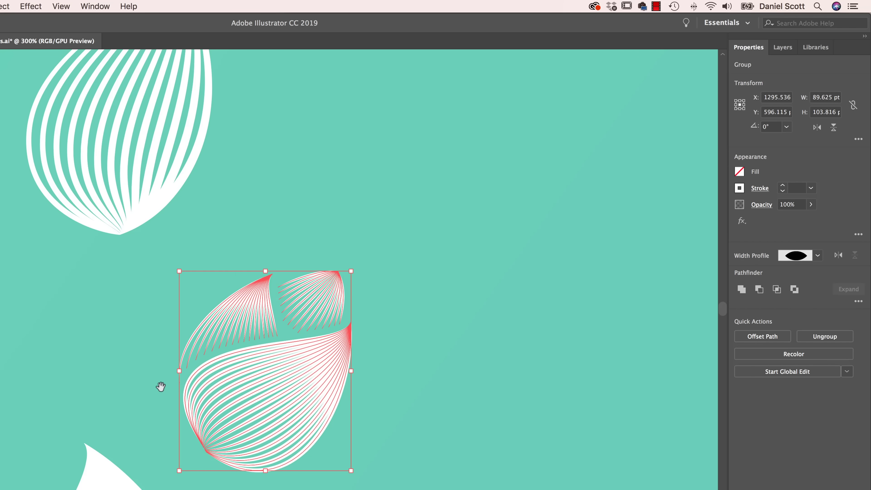
- Remove the Drop Shadow from the large three-part petal group, undo the removal and deselect the group
scroll(286, 300, "down", 10)
scroll(285, 300, "left", 10)
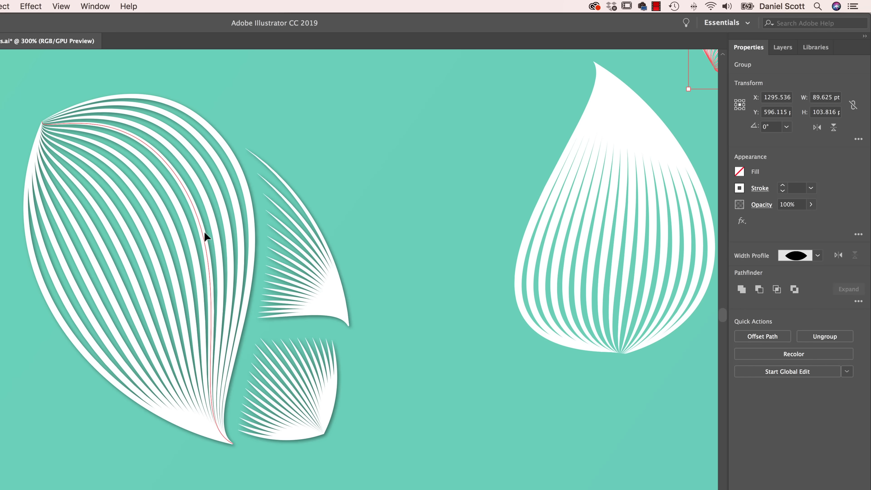
left_click(204, 232)
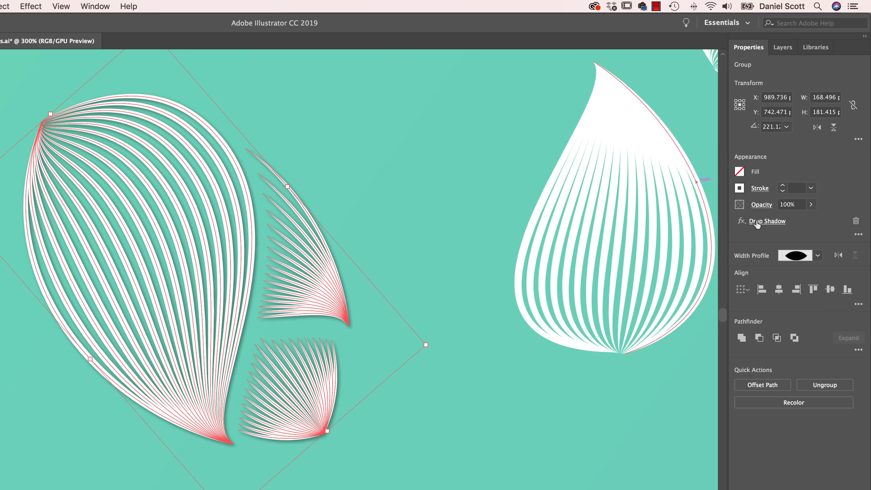
left_click(855, 221)
key("super+z")
left_click(385, 215)
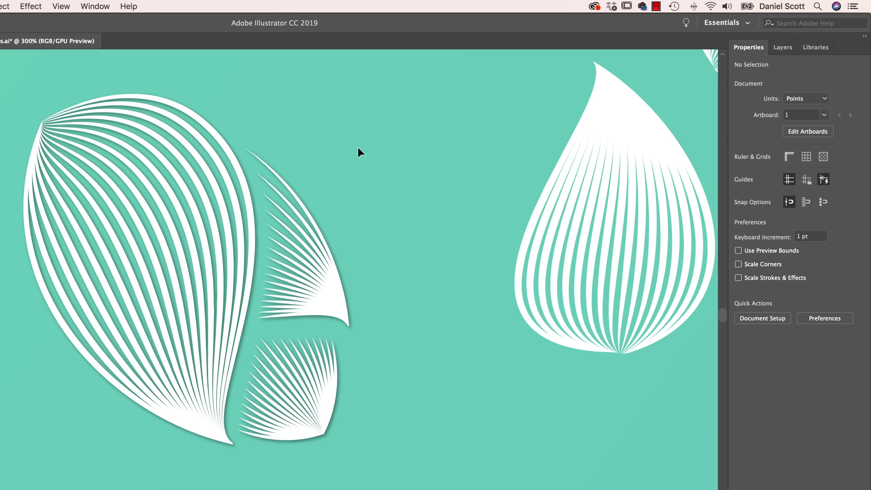
- Add a line of placeholder text beside the small petal group in the Acumin Variable Concept font
left_click_drag(580, 141, 578, 144)
left_click_drag(307, 299, 152, 396)
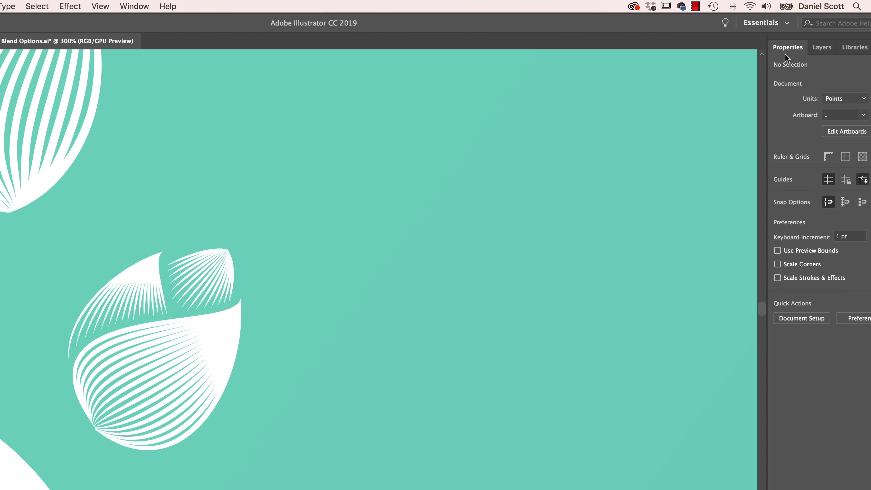
left_click(15, 140)
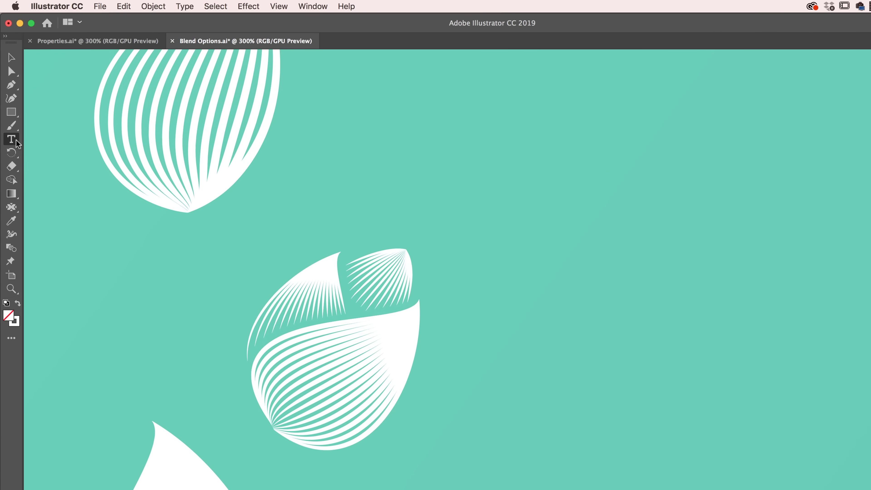
left_click(542, 201)
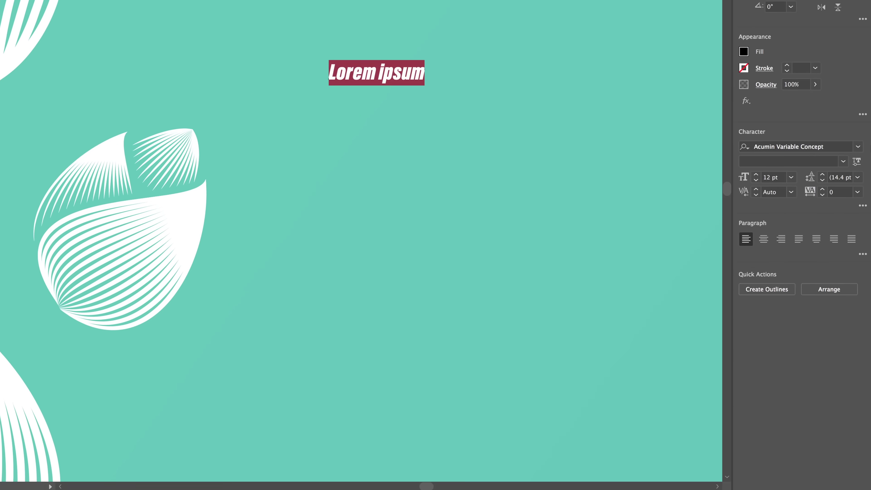
left_click(854, 143)
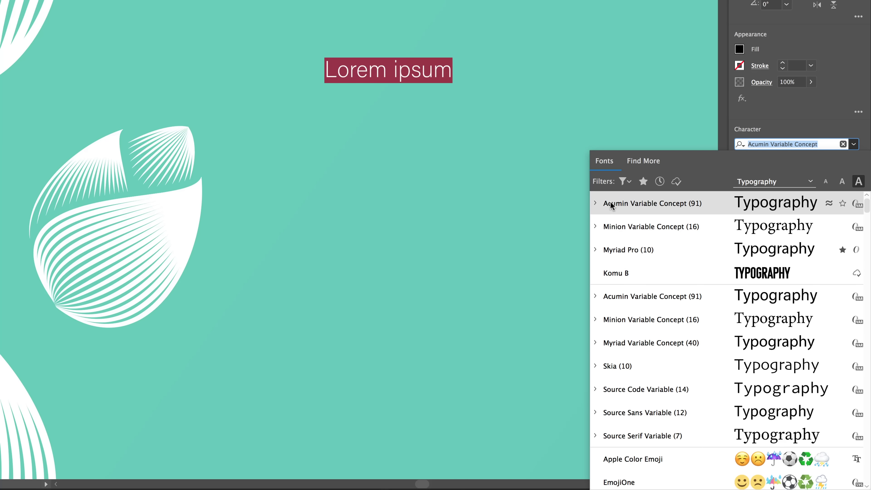
left_click(619, 203)
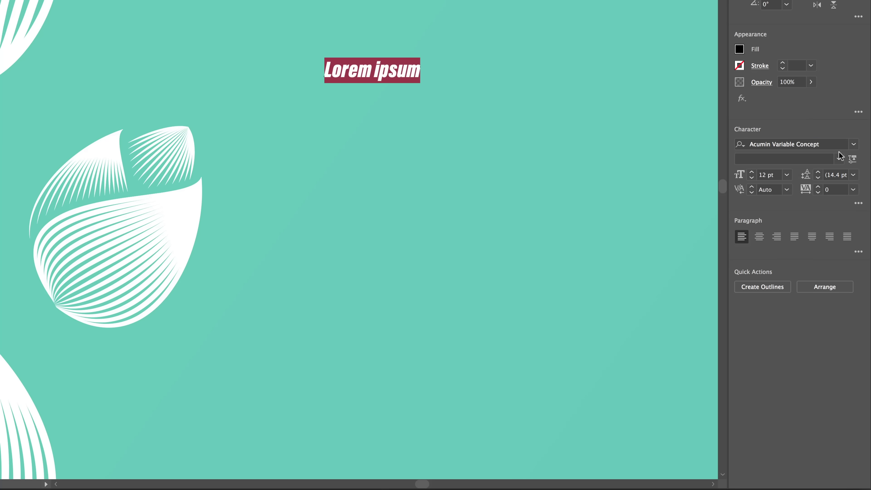
- Set the placeholder text's variable font weight to 540, width to 115 and slant to 0
left_click(852, 160)
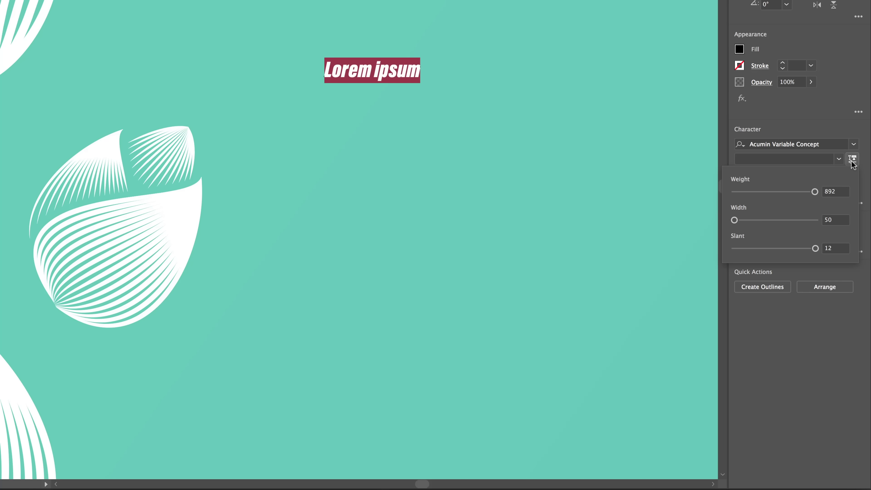
left_click_drag(815, 191, 759, 191)
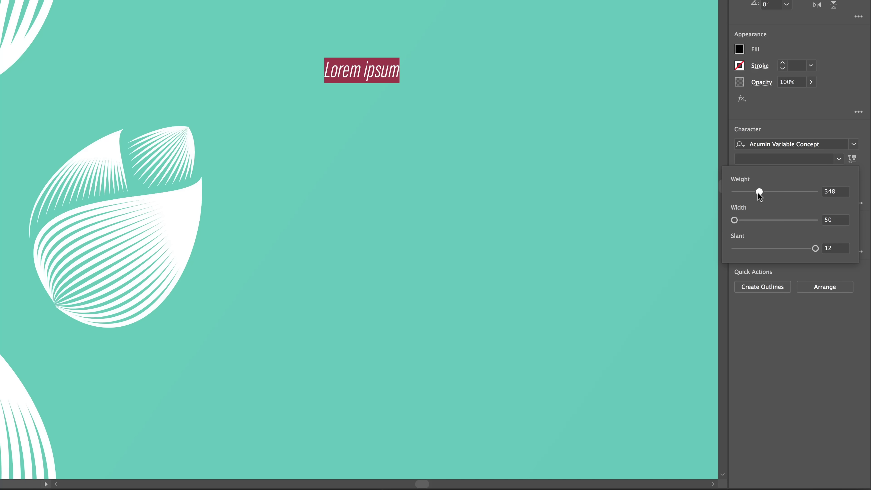
left_click_drag(735, 221, 779, 220)
left_click_drag(815, 248, 728, 250)
mouse_move(759, 191)
left_mouse_down()
mouse_move(722, 197)
mouse_move(764, 197)
left_mouse_up()
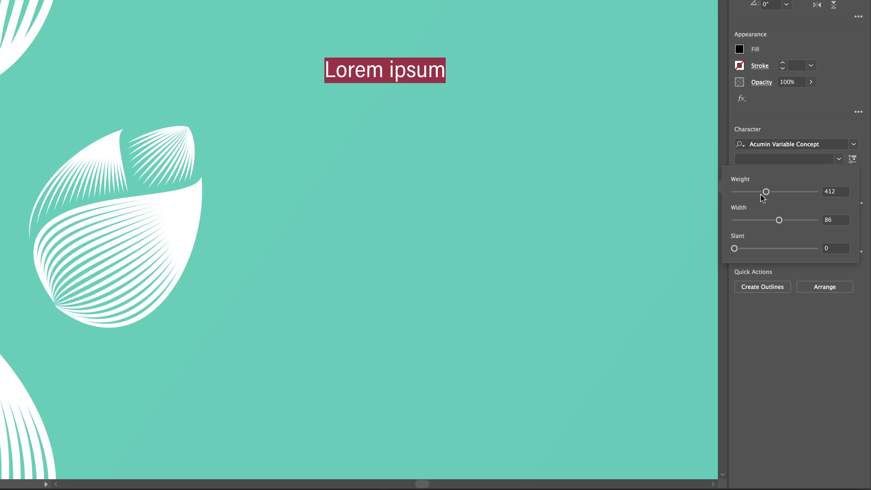
left_click_drag(766, 191, 814, 220)
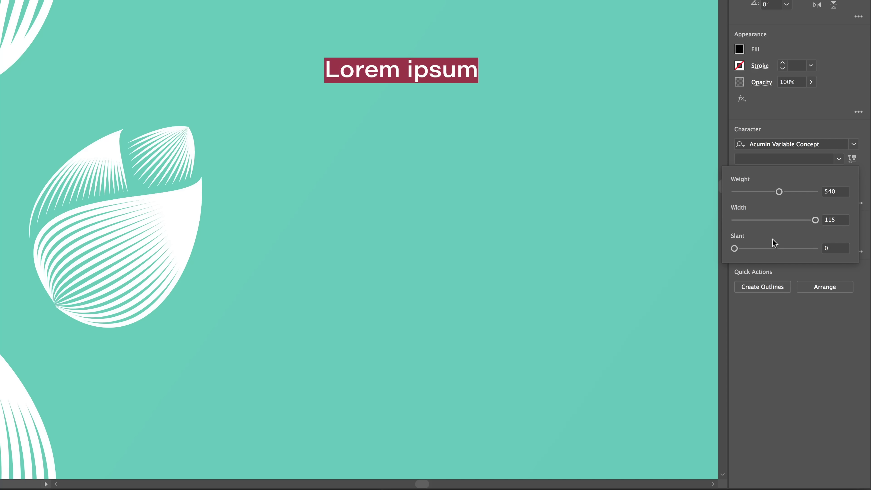
left_click_drag(734, 250, 629, 262)
left_click(788, 333)
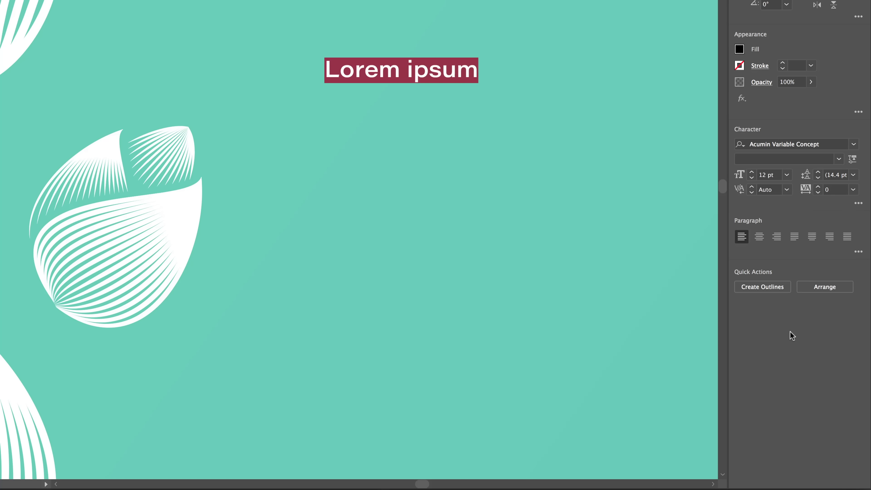
- Look through the variable fonts in the font list and close it without choosing one
left_click(854, 145)
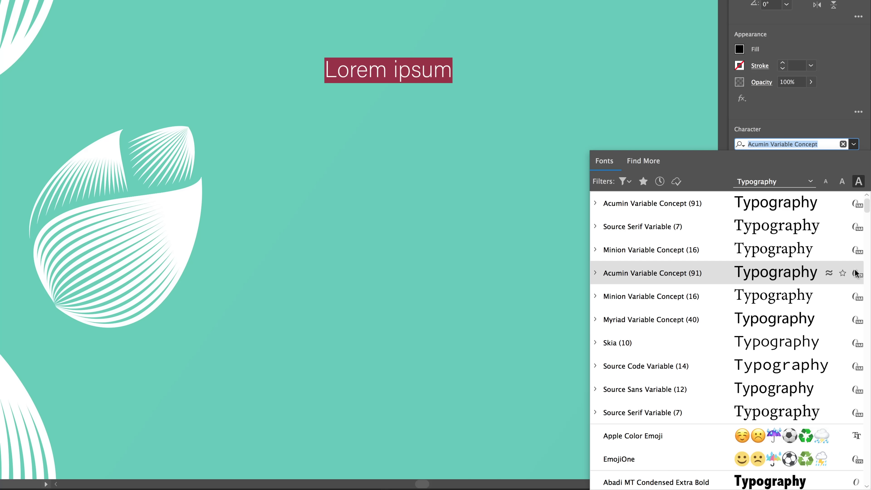
left_click(834, 112)
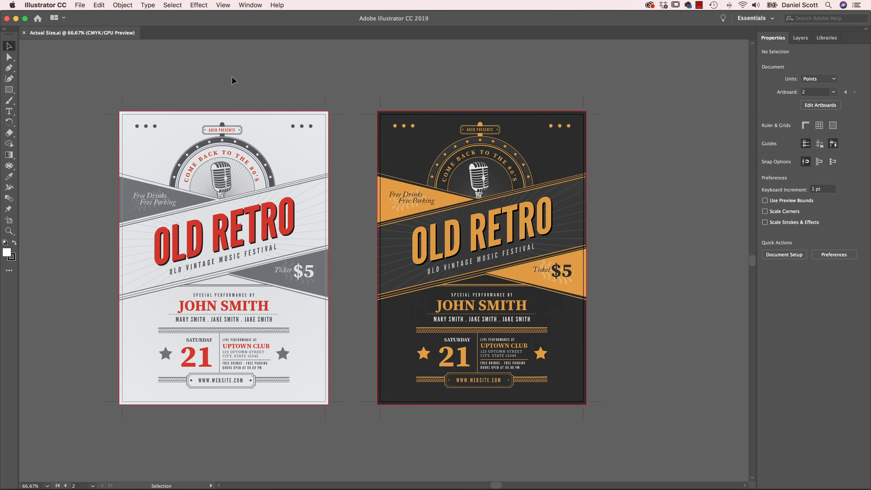
- View the dark poster in Actual Size.ai at actual size in full-screen mode
left_click(223, 5)
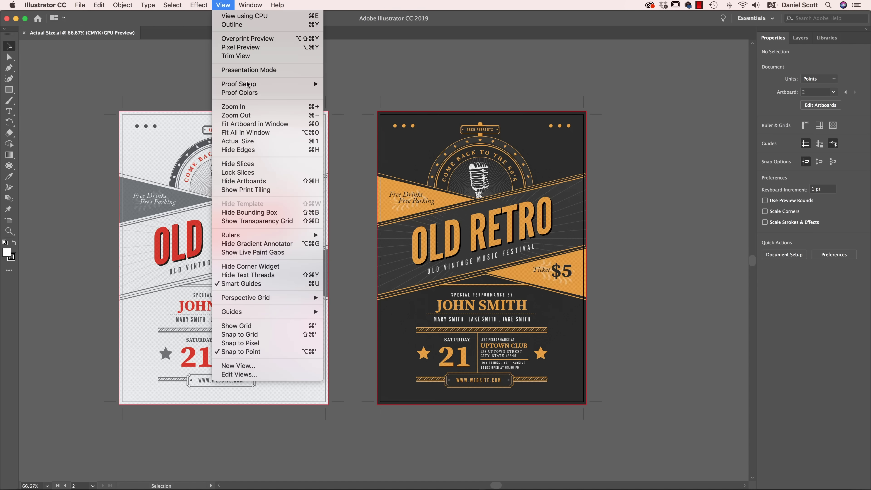
left_click(239, 142)
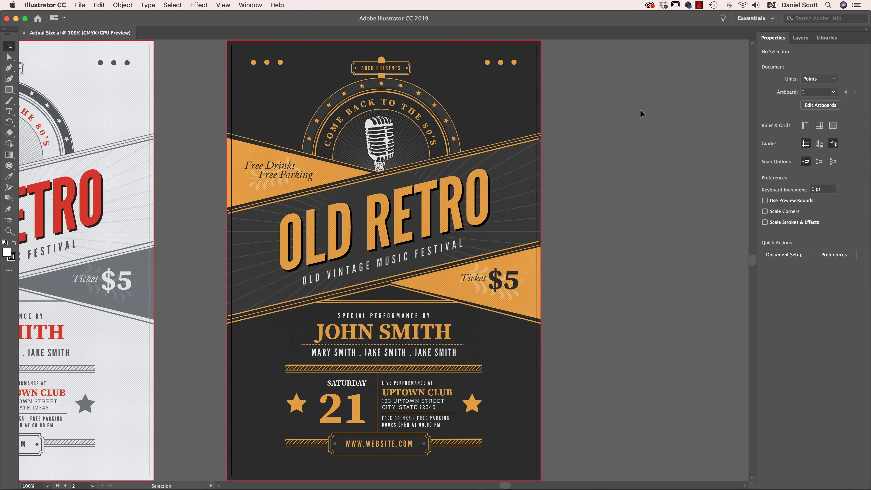
key("f")
key("f")
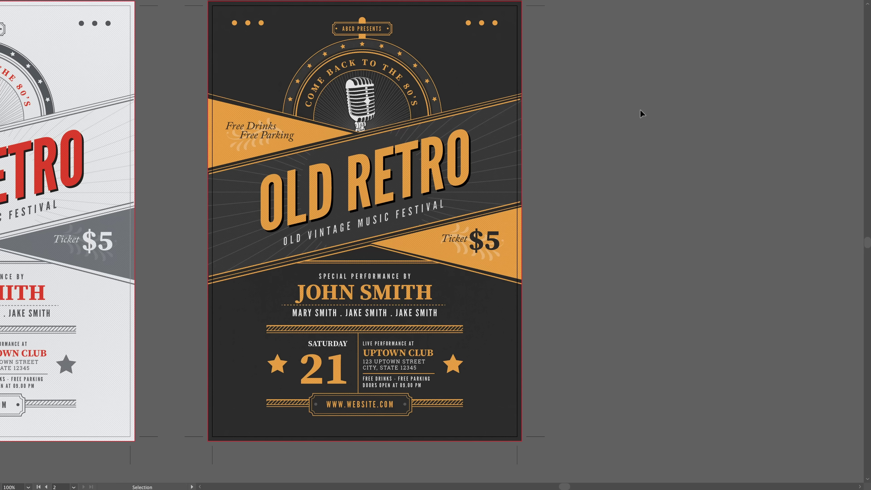
key("space")
left_click_drag(609, 86, 645, 105)
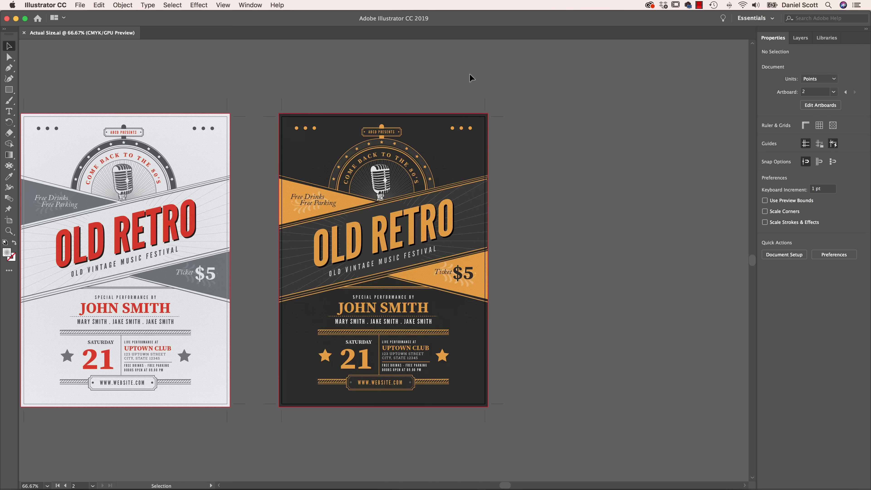
- View both posters together in full-screen mode, center them and return to the normal screen mode
key("f")
key("f")
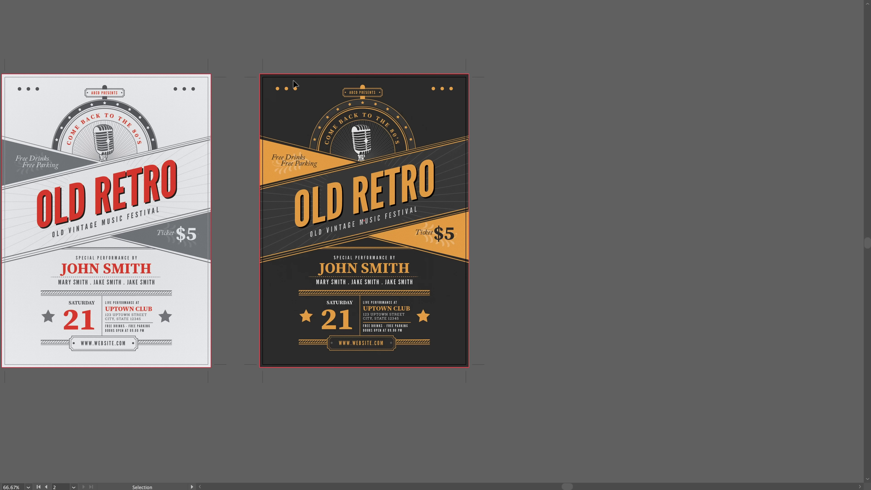
left_click_drag(472, 117, 573, 139)
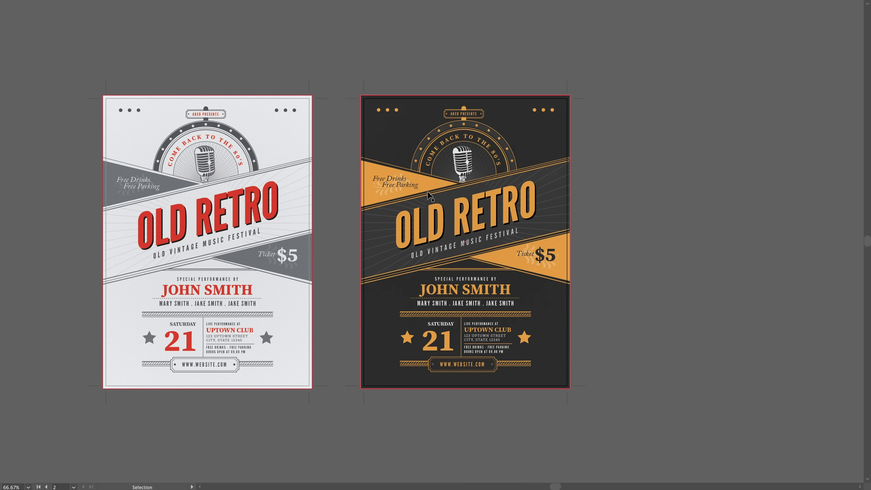
key("f")
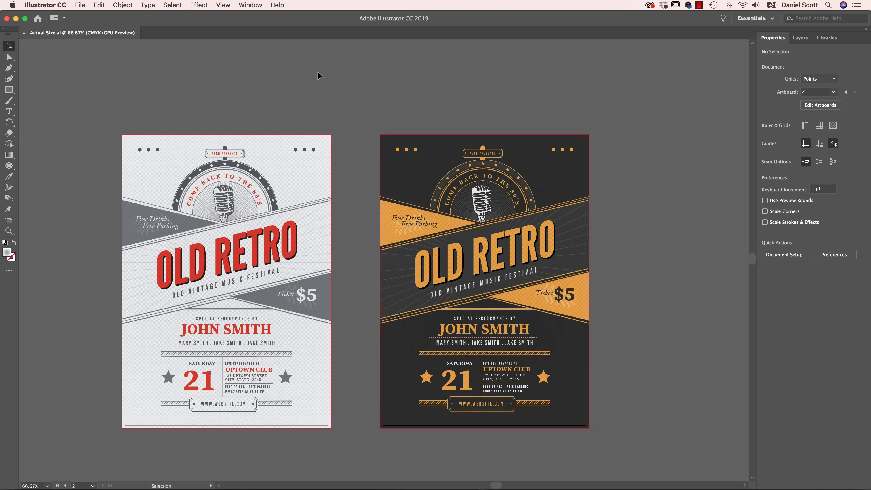
- Show the posters in Presentation Mode, move to the other artboard and back, and exit the presentation
left_click(224, 6)
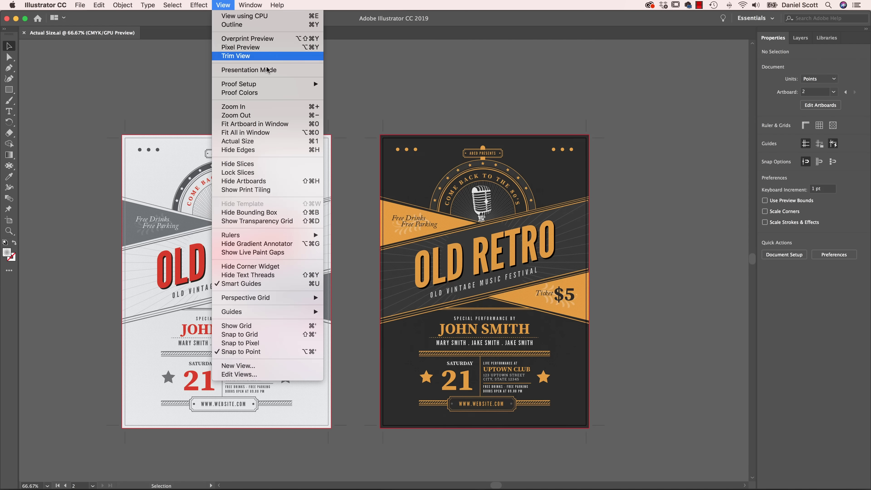
left_click(246, 71)
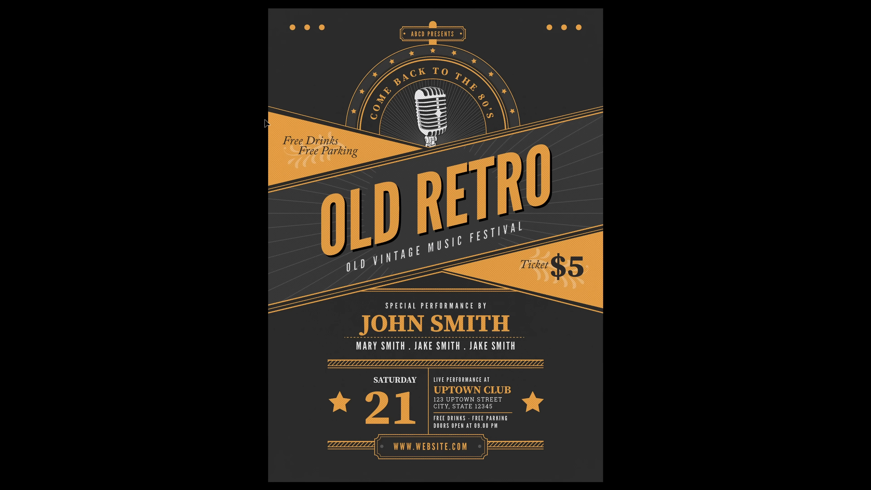
key("Right")
key("Left")
key("Escape")
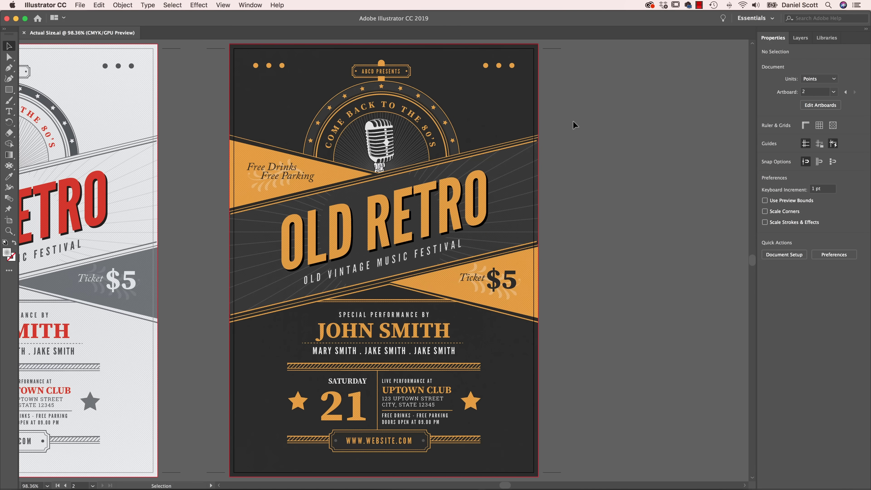
- Turn on Trim View for Actual Size.ai, inspecting the dark poster's upper-left corner and the crop marks around it
key("space")
left_click_drag(256, 66, 319, 157)
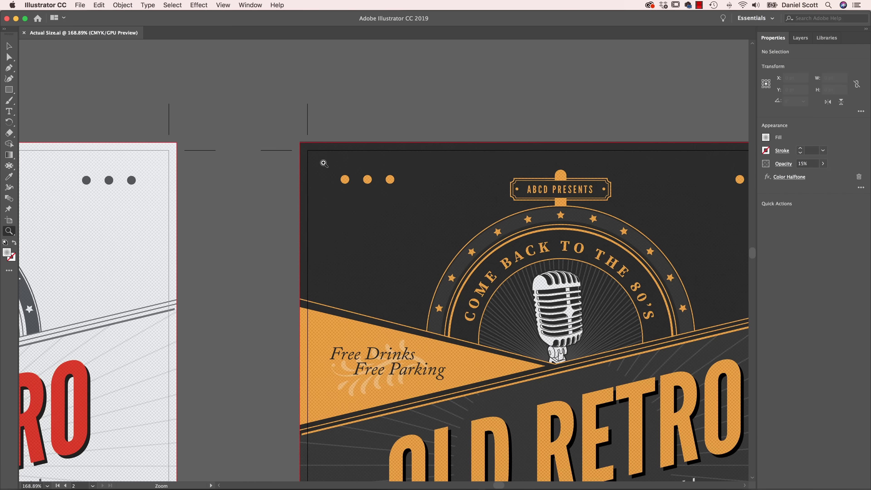
left_click(312, 151)
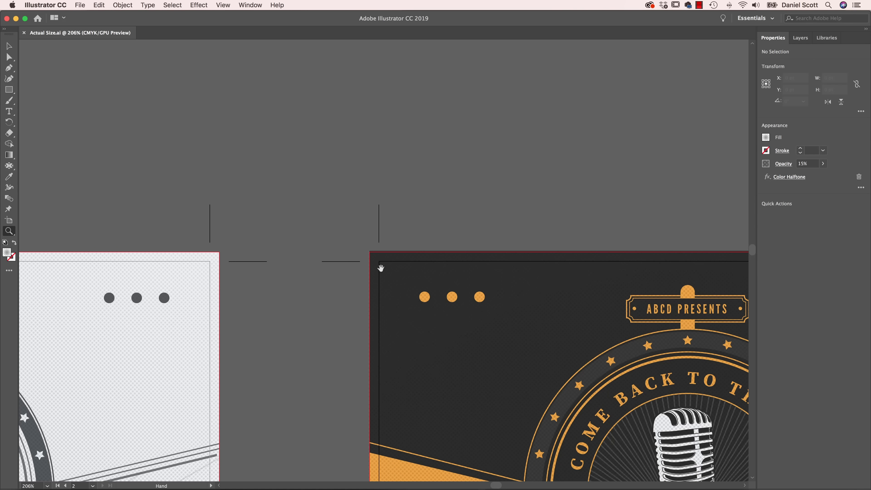
left_click(381, 259)
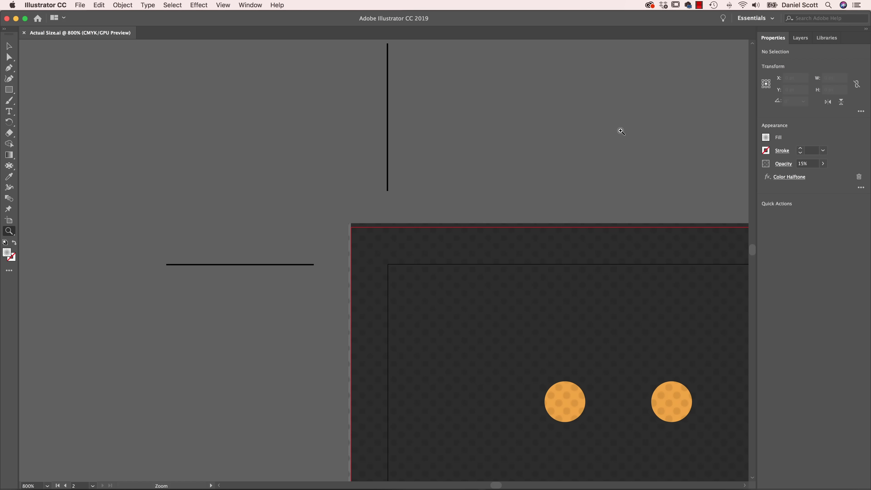
left_click(225, 4)
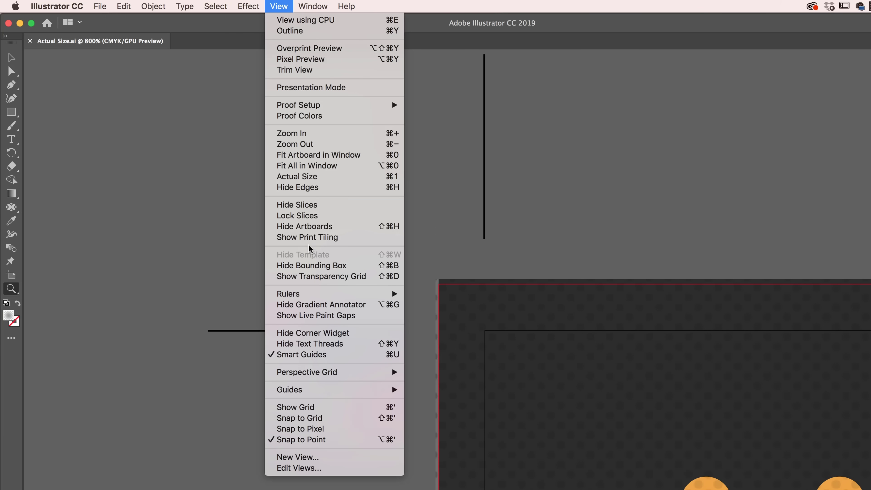
left_click(298, 71)
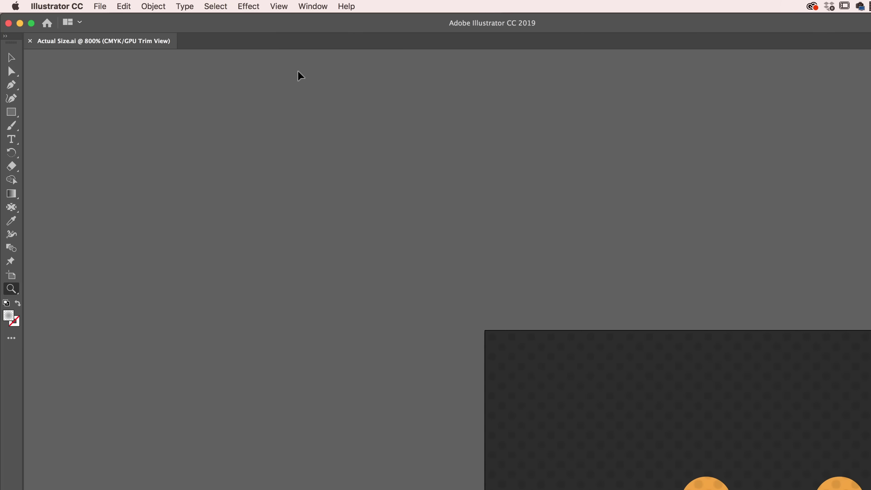
key("super+minus")
key("super+minus")
key("super+minus")
key("super+minus")
key("super+minus")
left_click_drag(514, 168, 467, 126)
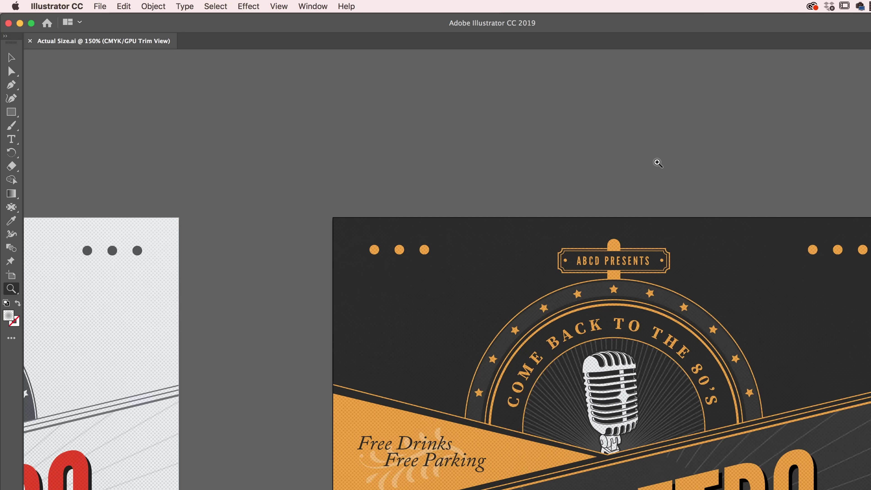
left_click(279, 6)
mouse_move(309, 4)
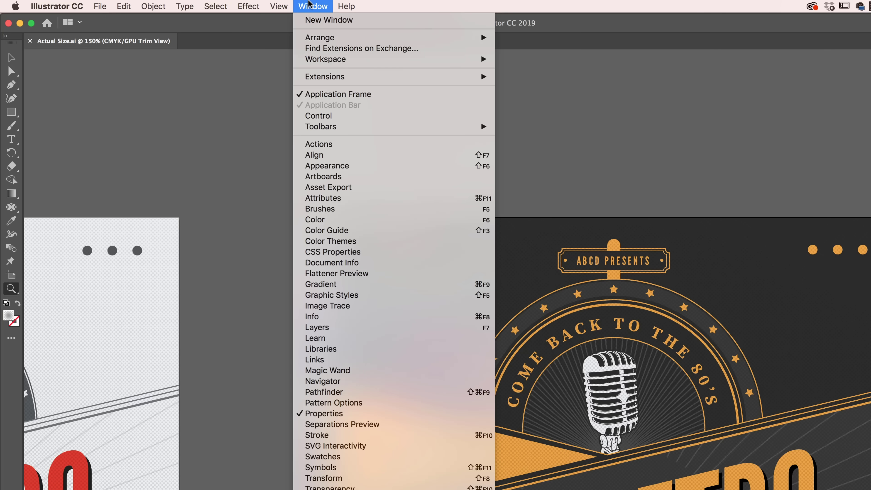
mouse_move(279, 6)
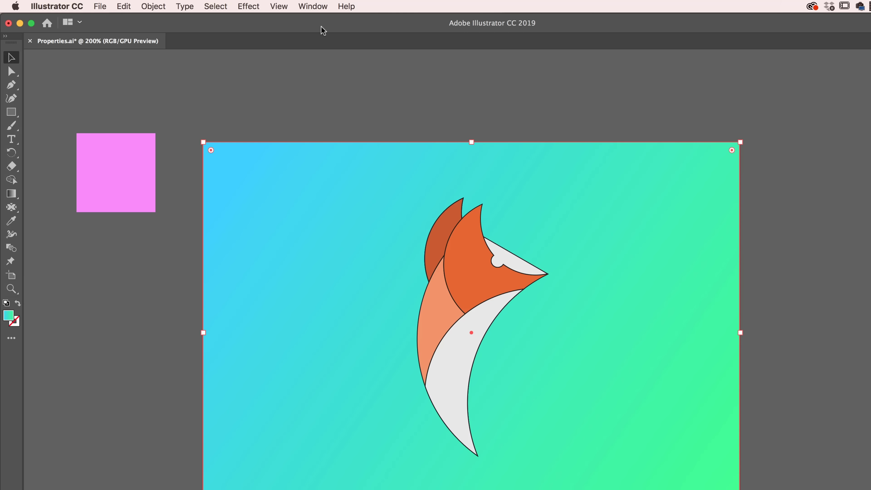
- Show the Gradient panel in Properties.ai and arrange it near the picture of the old Gradient panel for comparison
left_click(314, 7)
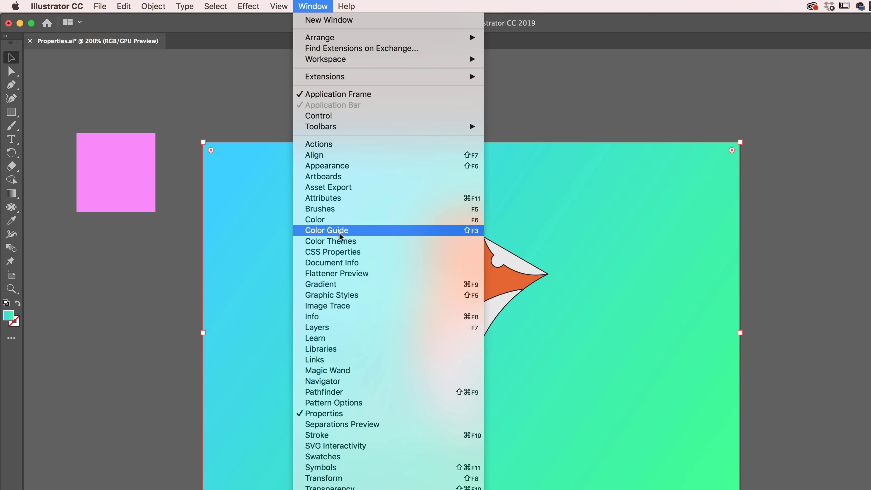
left_click(327, 290)
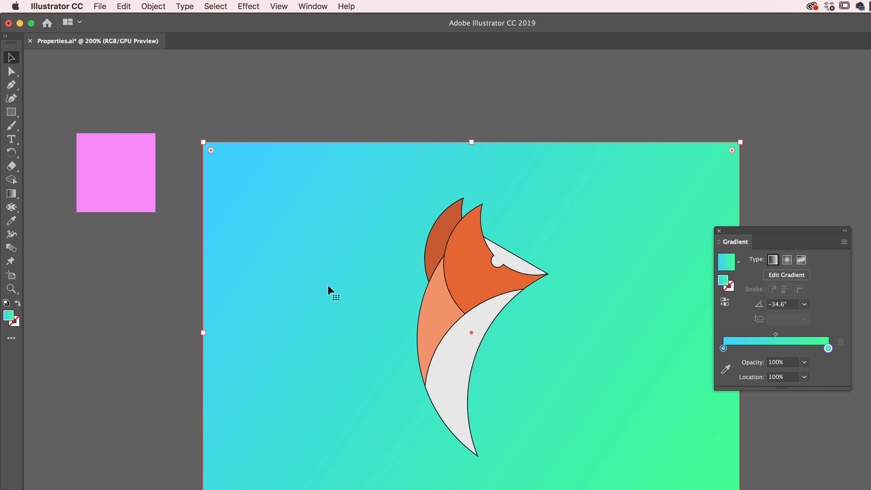
left_click_drag(865, 130, 649, 176)
left_click_drag(864, 108, 644, 99)
left_click_drag(761, 234, 595, 257)
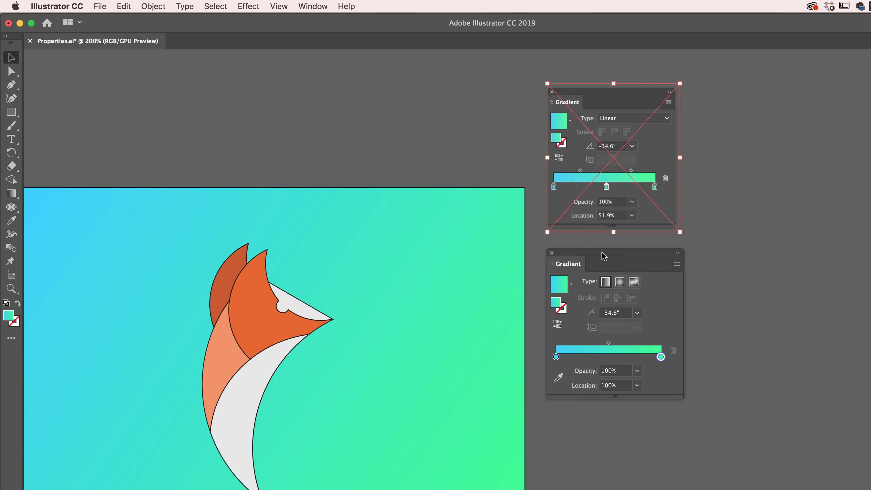
left_click(703, 269)
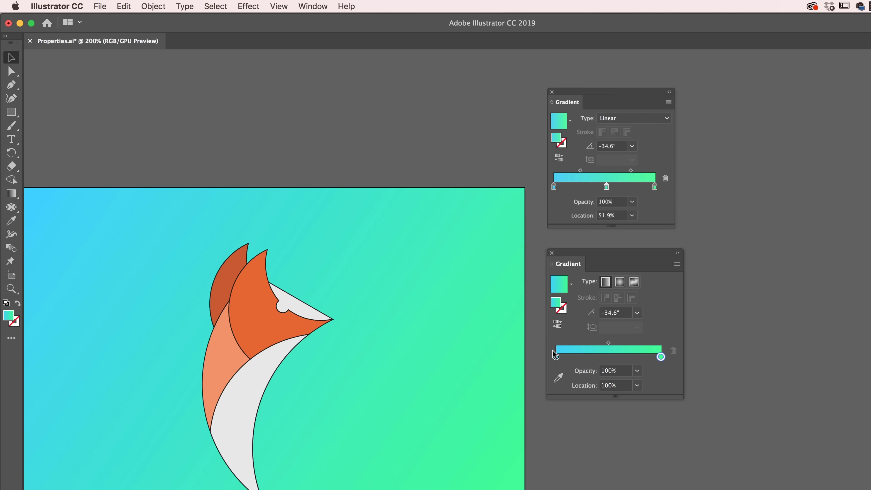
left_click_drag(615, 134, 665, 120)
- Add a middle stop at 50.06% to the background rectangle's gradient and colour it with pink sampled from the square
left_click(440, 352)
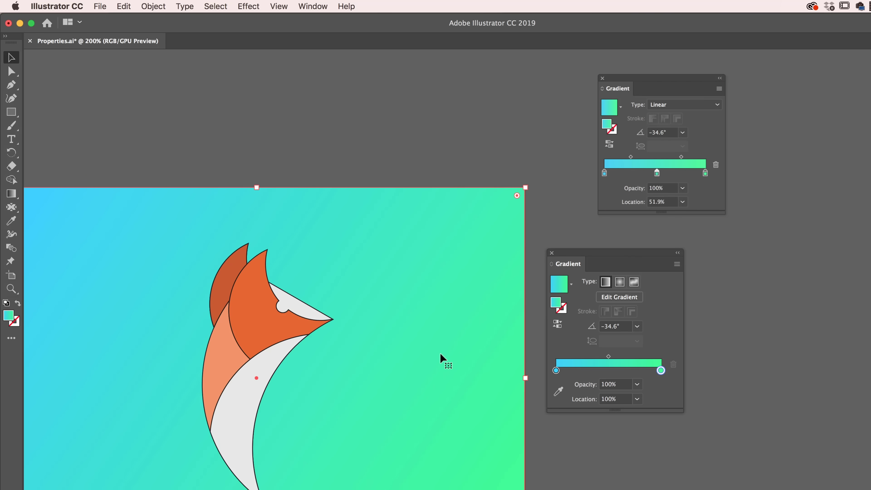
left_click(609, 370)
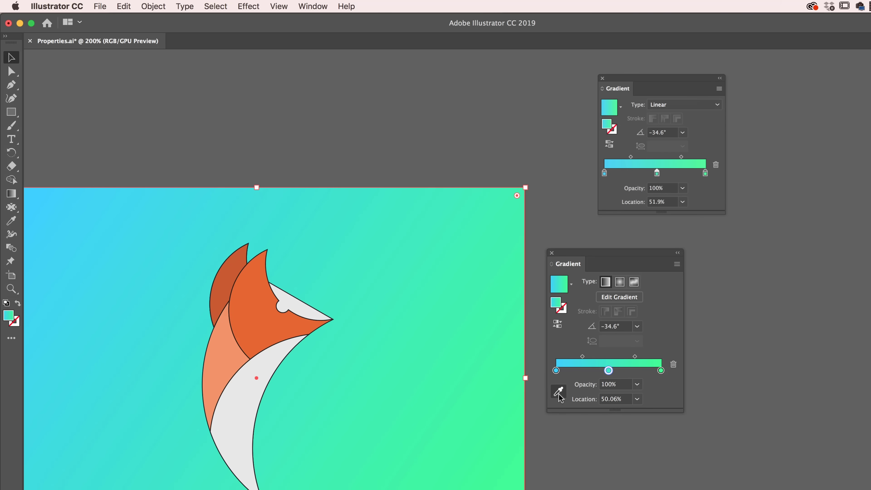
left_click_drag(482, 321, 612, 233)
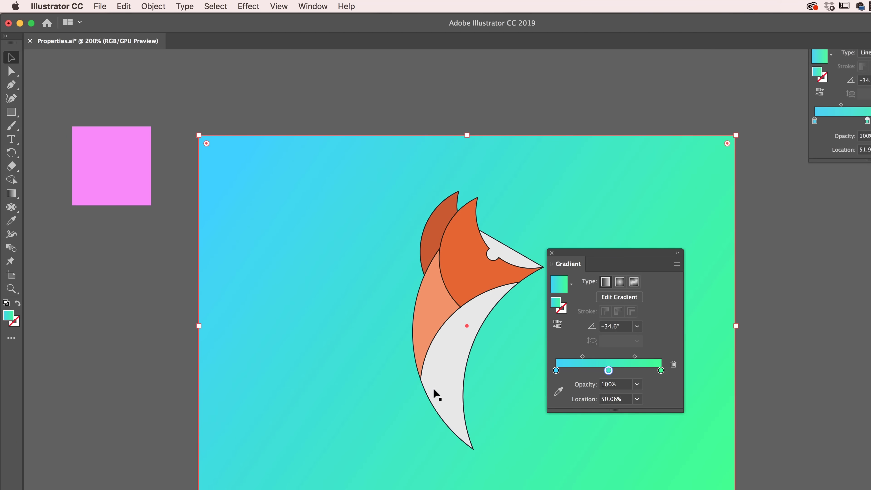
left_click(558, 391)
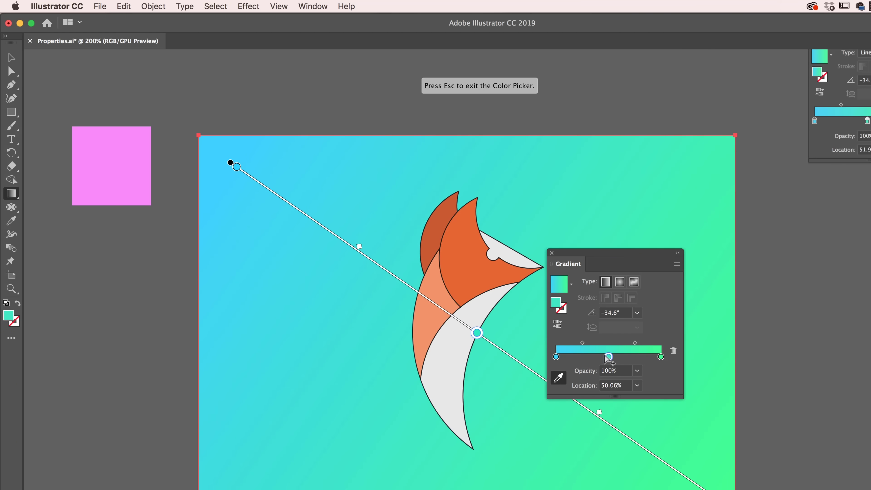
left_click(105, 168)
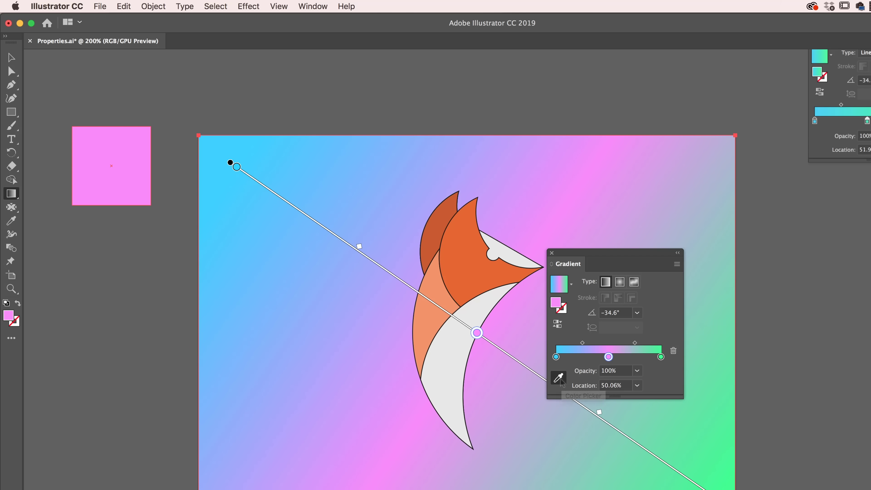
- Look at the middle gradient stop's colour options, including the swatches and the colour sliders, and close them
double_click(608, 357)
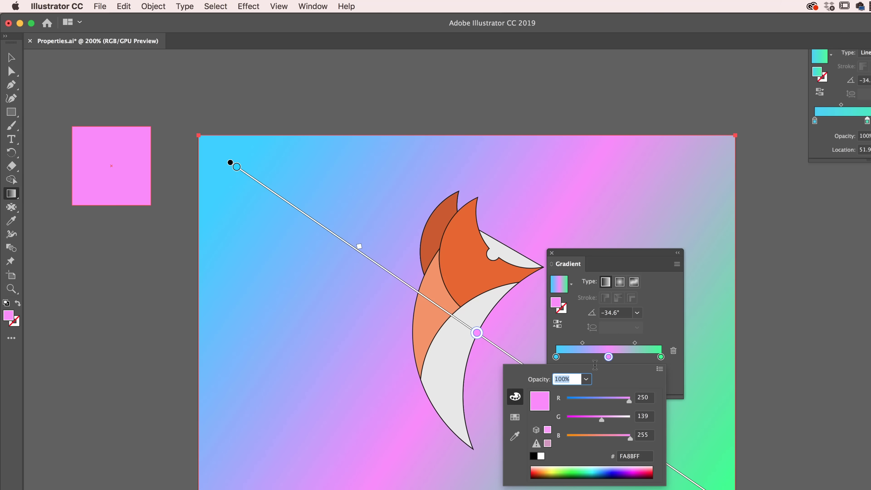
left_click(514, 416)
left_click(513, 401)
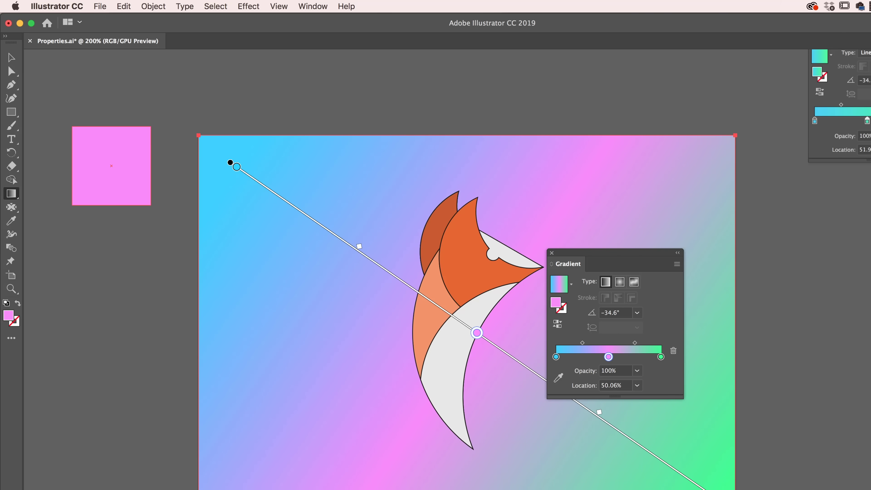
- Switch to Illustrator CC 2018 to examine its gradient annotator on the fox background, and return to Illustrator CC 2019
key("super+Tab")
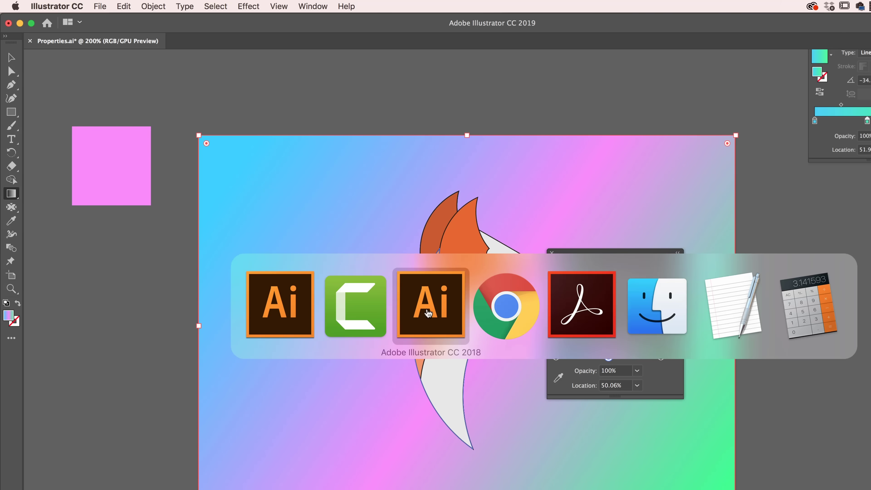
left_click(429, 312)
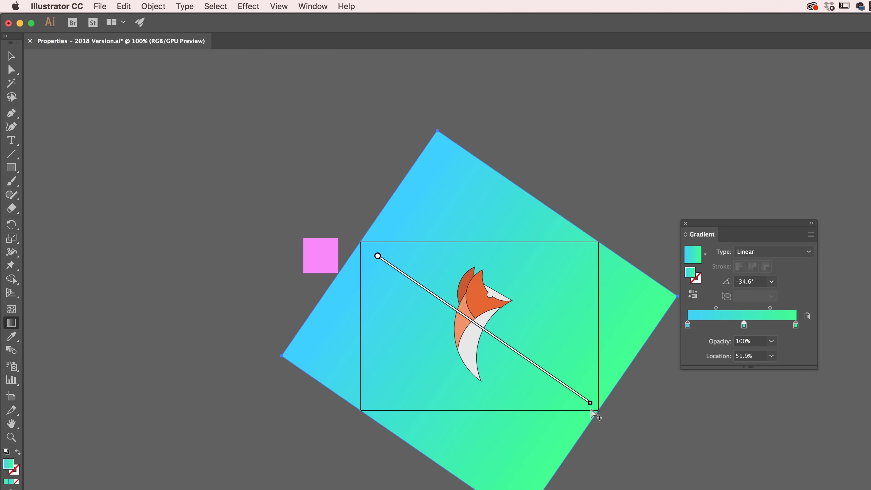
mouse_move(581, 402)
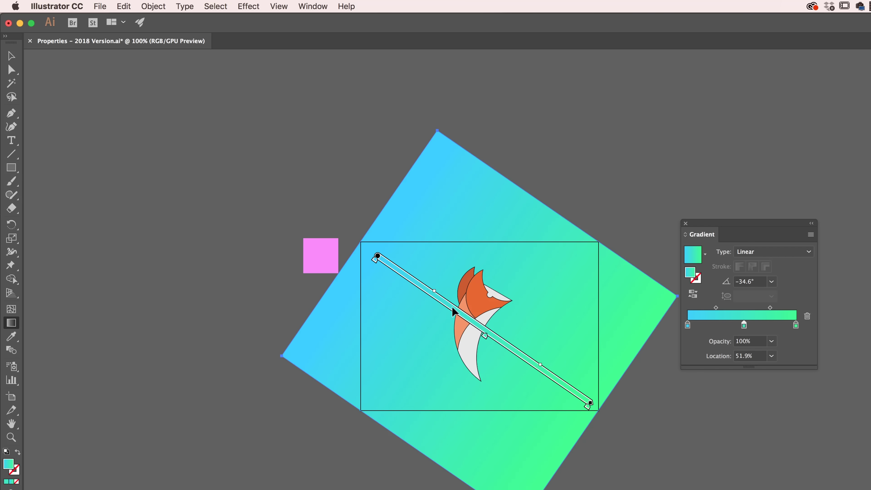
key("super+Tab")
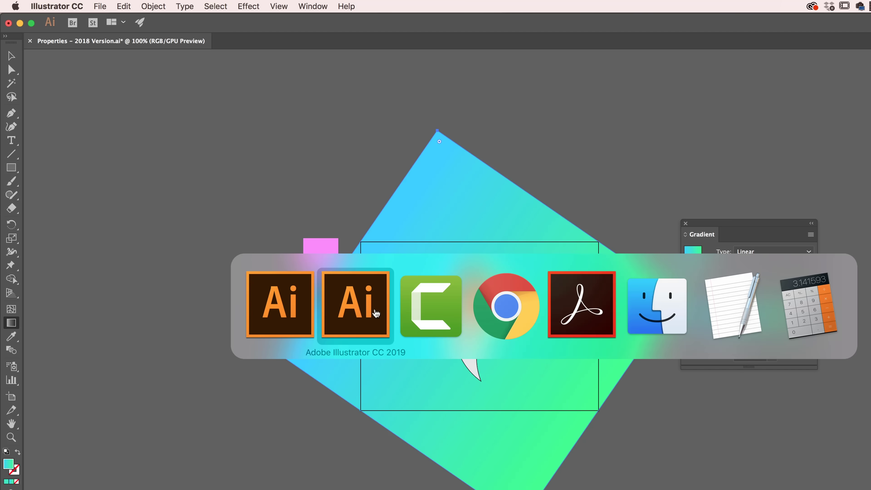
left_click(382, 310)
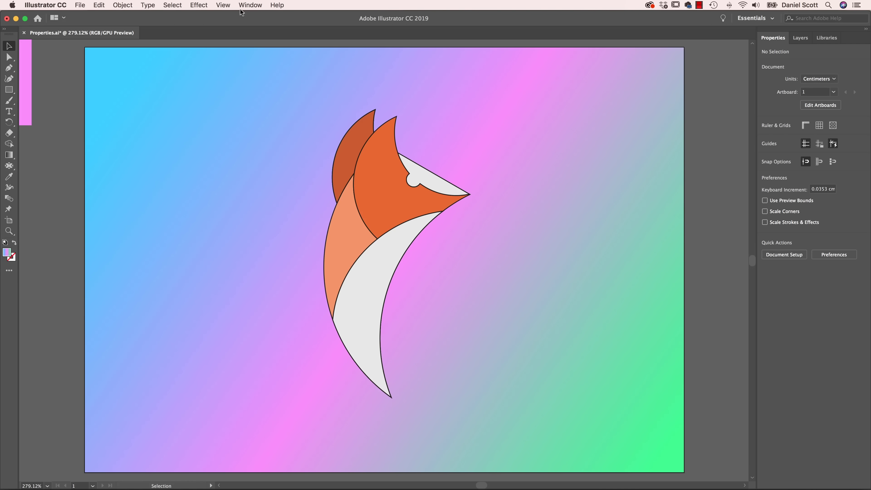
- Display the fox artwork in Outline view in Illustrator CC 2019, switch to Illustrator CC 2018 and display it in Outline view there too
left_click(223, 6)
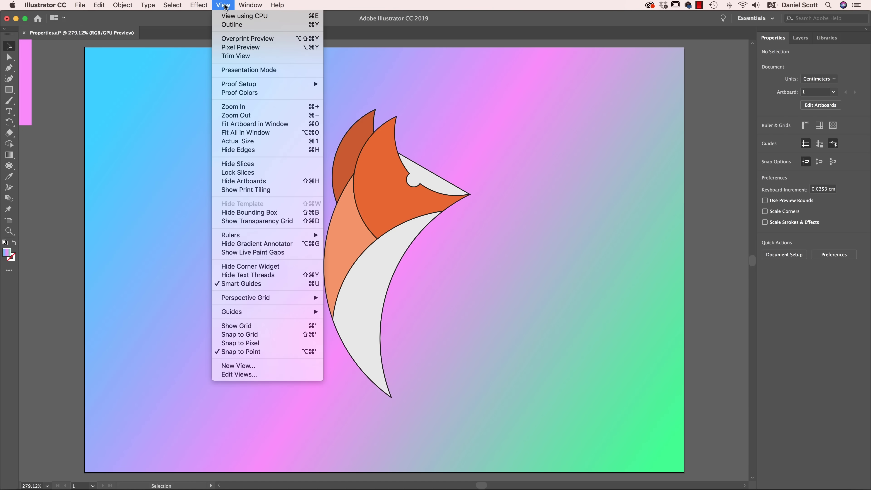
left_click(227, 25)
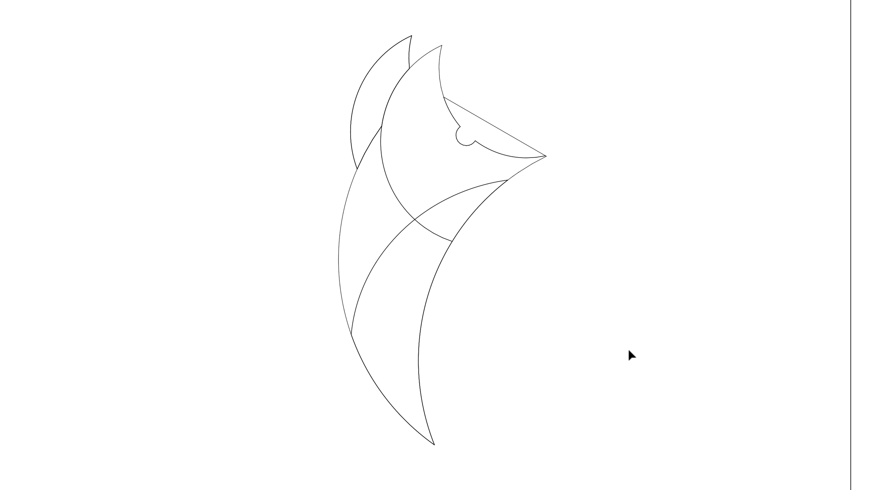
key("super+Tab")
key("super+Tab")
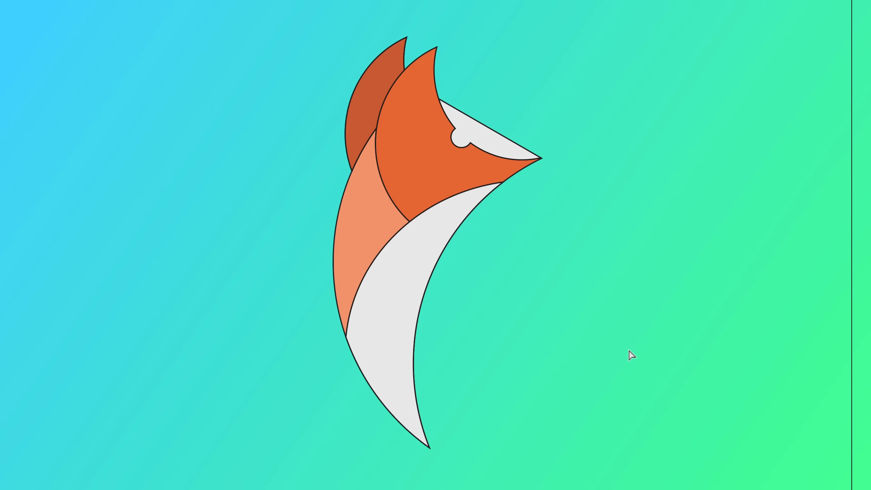
key("super+y")
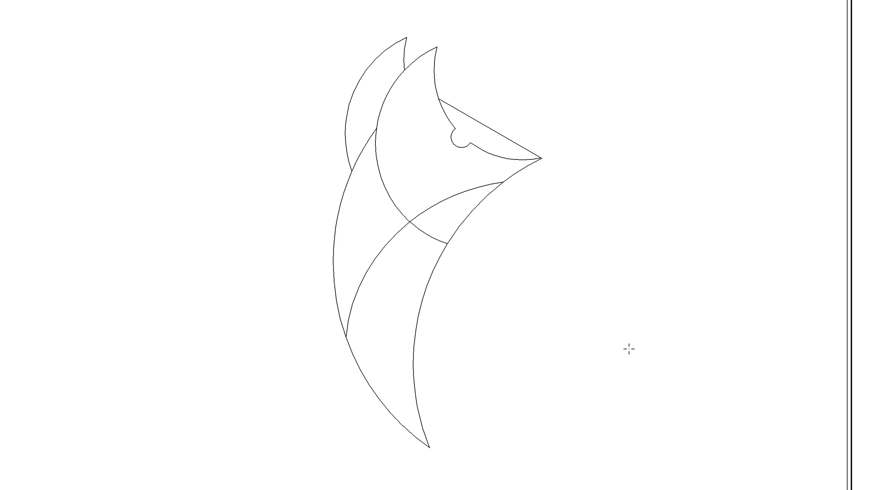
- Switch back and forth between the CC 2019 and CC 2018 outlines of the fox to compare their line quality
key("F9")
key("F9")
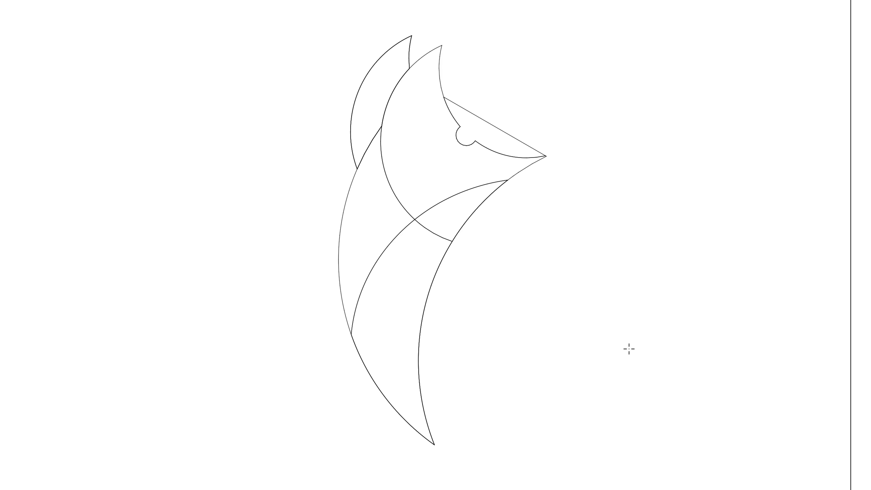
key("F9")
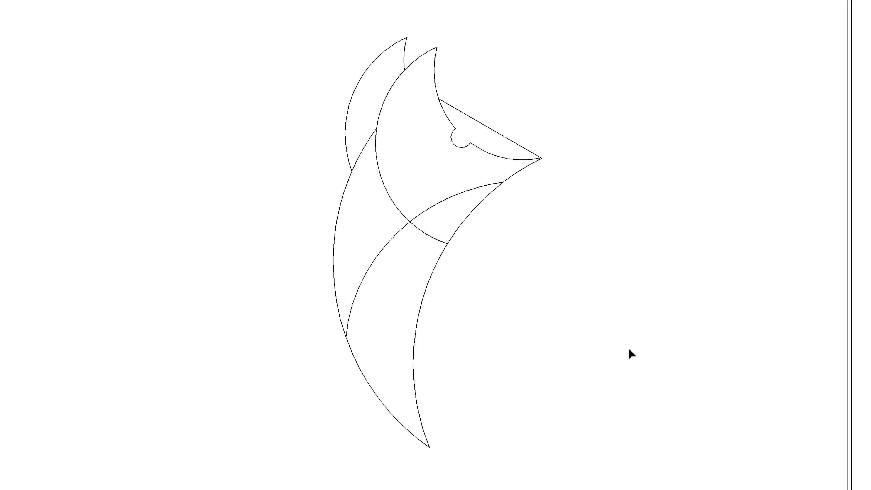